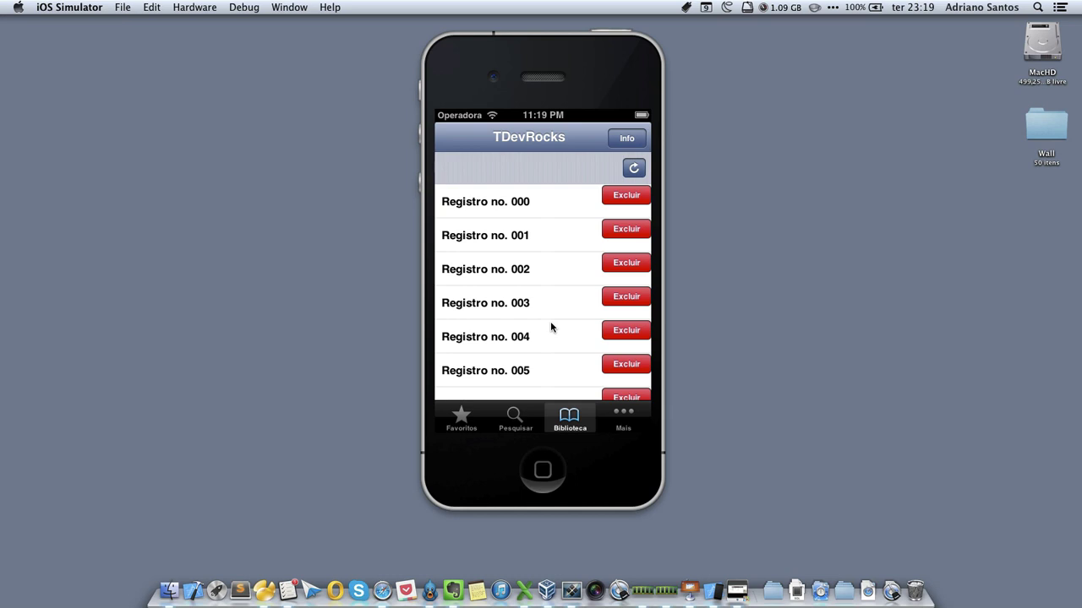
Step: Show the Mais page of the TDevRocks app and try its Esquerda and Direita segments and the Teste button
{"action": "left_click", "coordinate": [622, 419]}
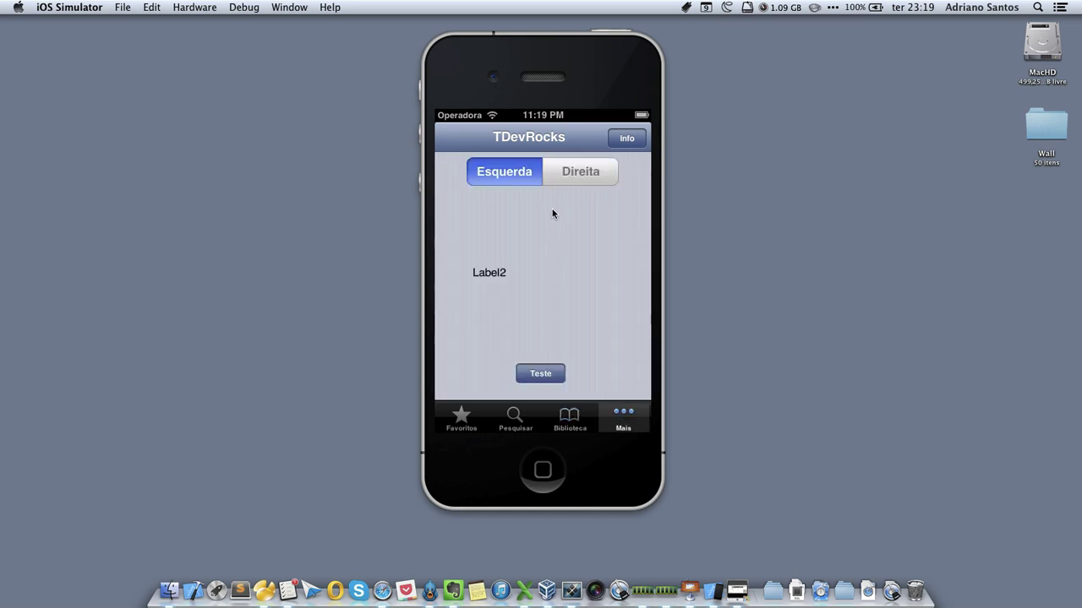
{"action": "left_click", "coordinate": [581, 177]}
{"action": "left_click", "coordinate": [516, 177]}
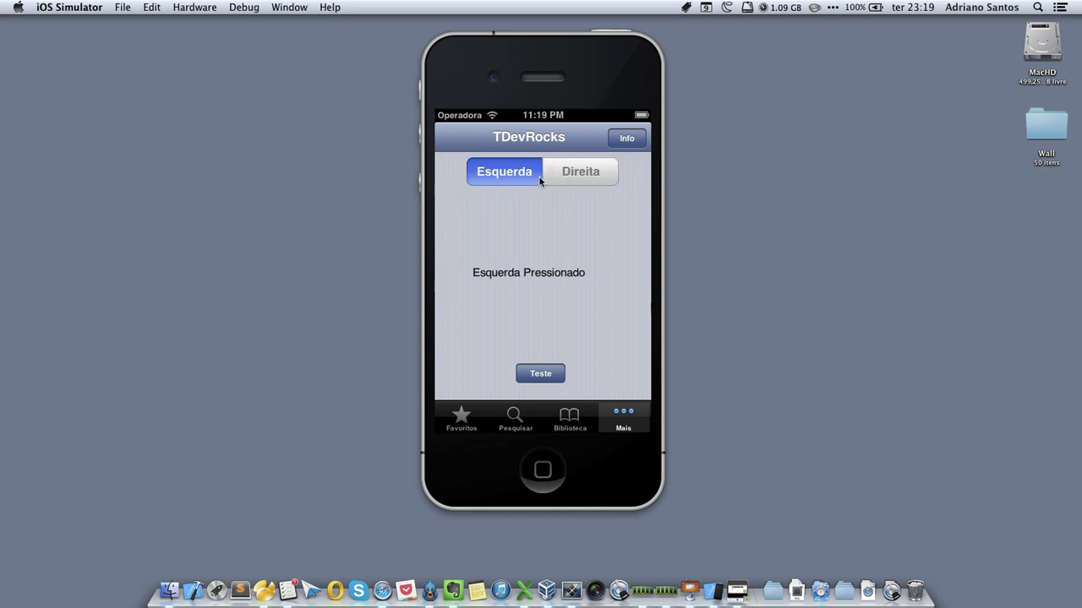
{"action": "left_click", "coordinate": [565, 177]}
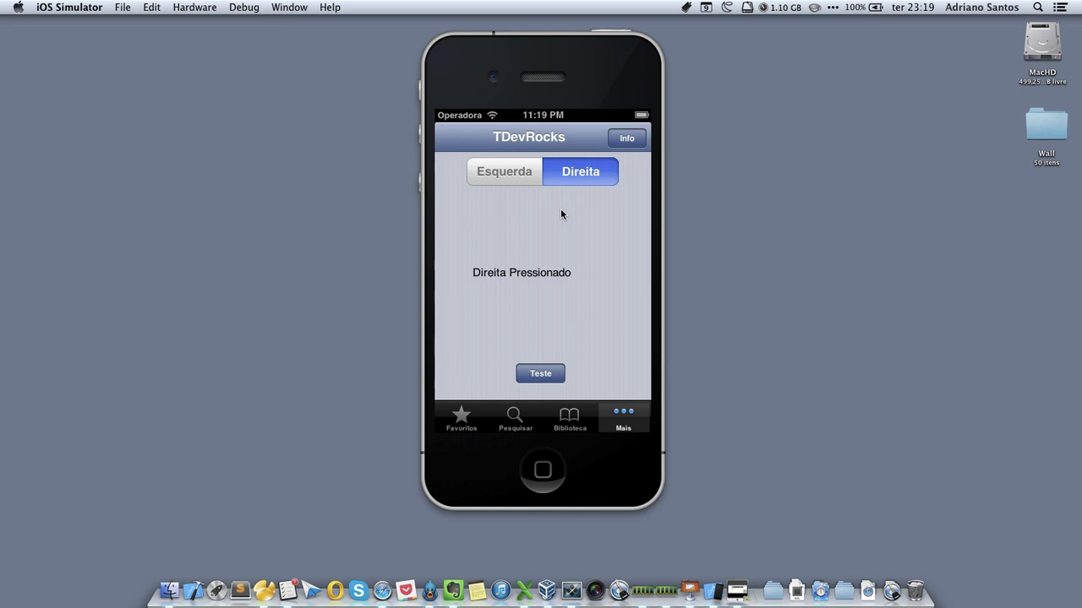
{"action": "left_click", "coordinate": [548, 376]}
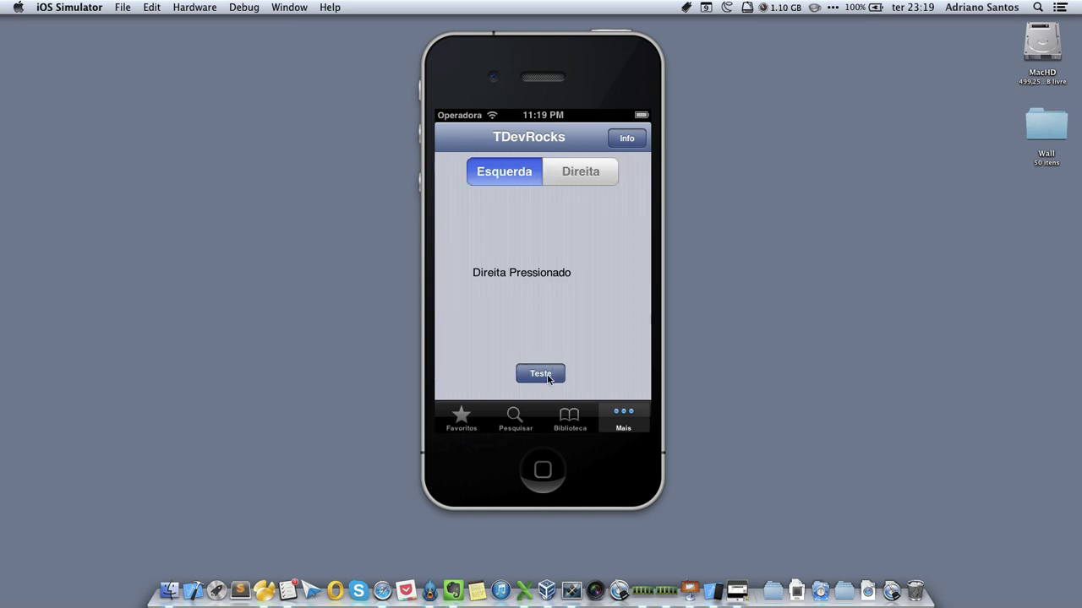
{"action": "left_click", "coordinate": [547, 377]}
{"action": "left_click", "coordinate": [547, 380]}
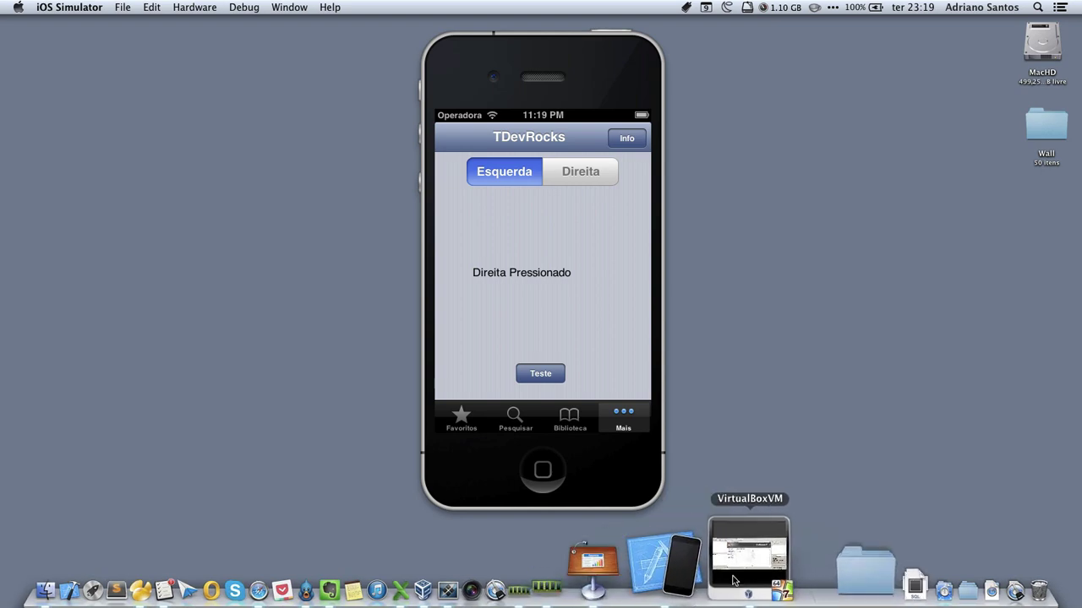
Step: Hide the iOS Simulator and switch to the VirtualBox virtual machine running RAD Studio XE4
{"action": "right_click", "coordinate": [701, 562]}
{"action": "left_click", "coordinate": [723, 478]}
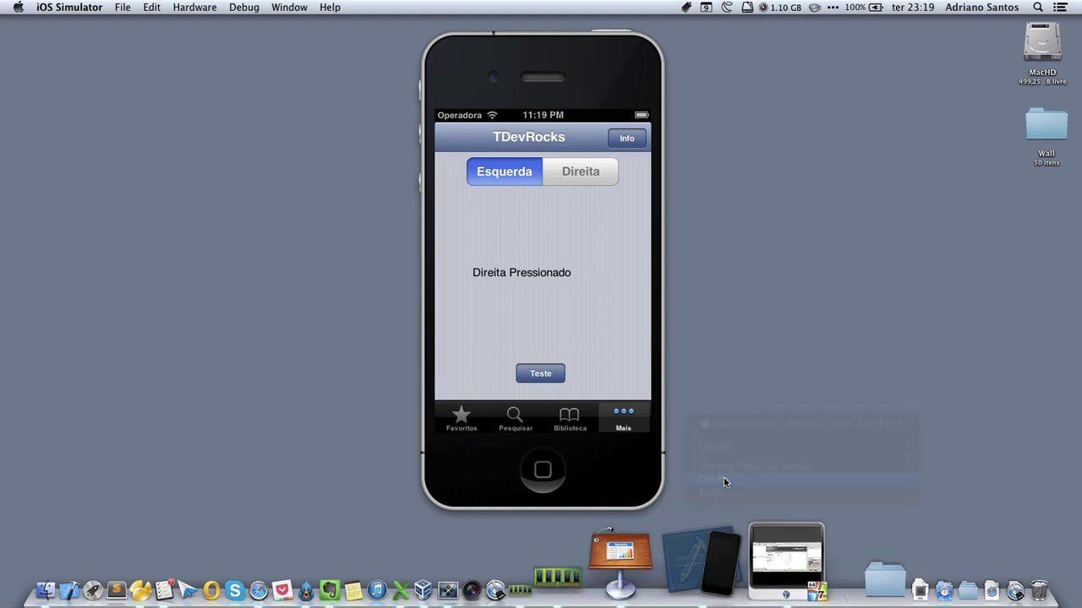
{"action": "left_click", "coordinate": [737, 580]}
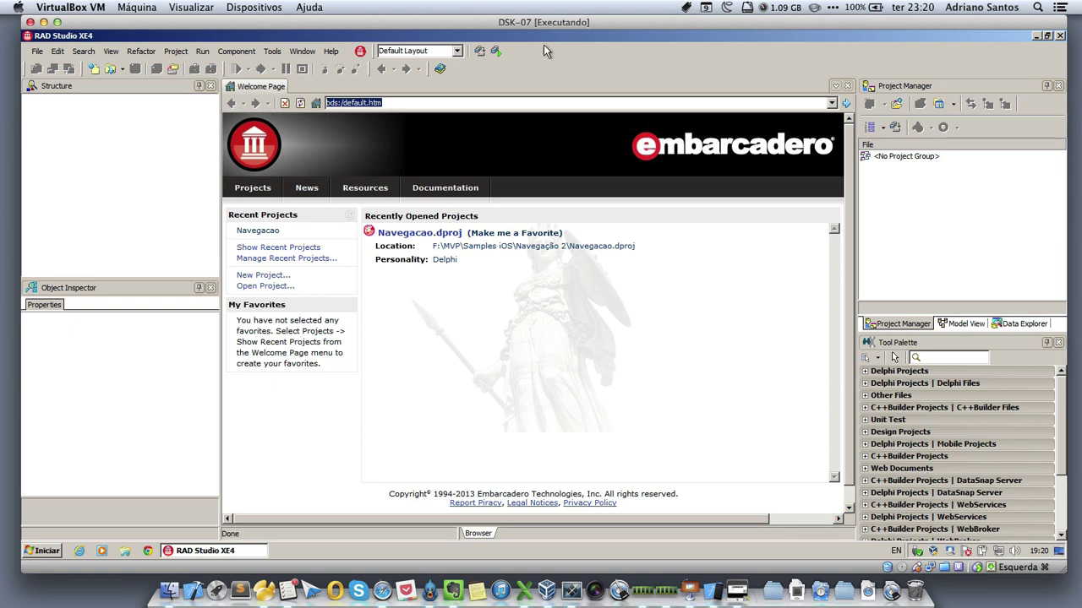
Step: Open the RAD Studio options and review the SDK Manager, Provisioning and Connection Profile Manager pages
{"action": "left_click", "coordinate": [272, 52]}
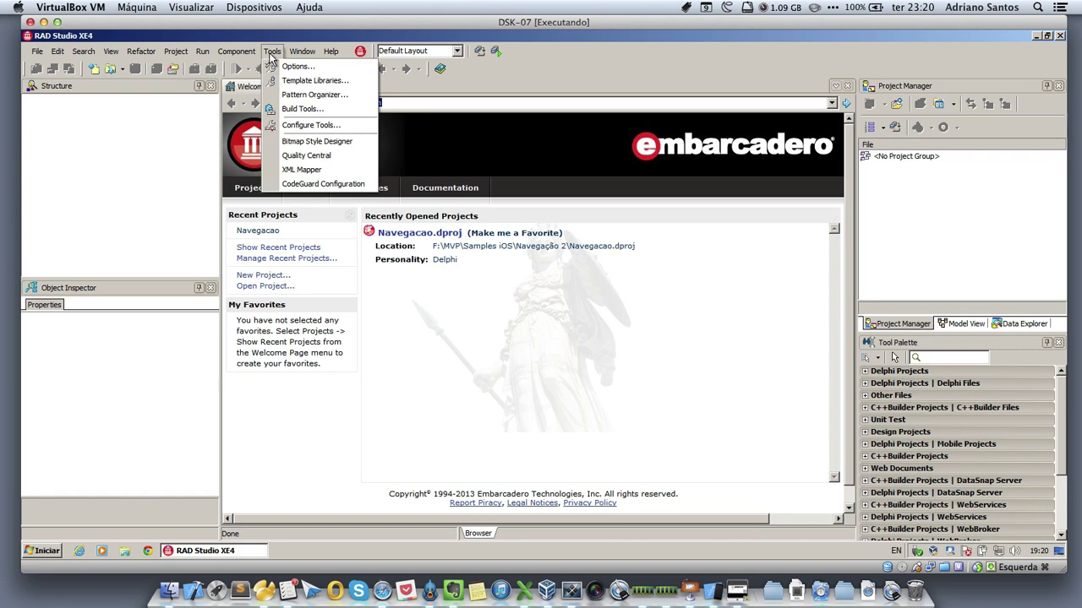
{"action": "left_click", "coordinate": [297, 67]}
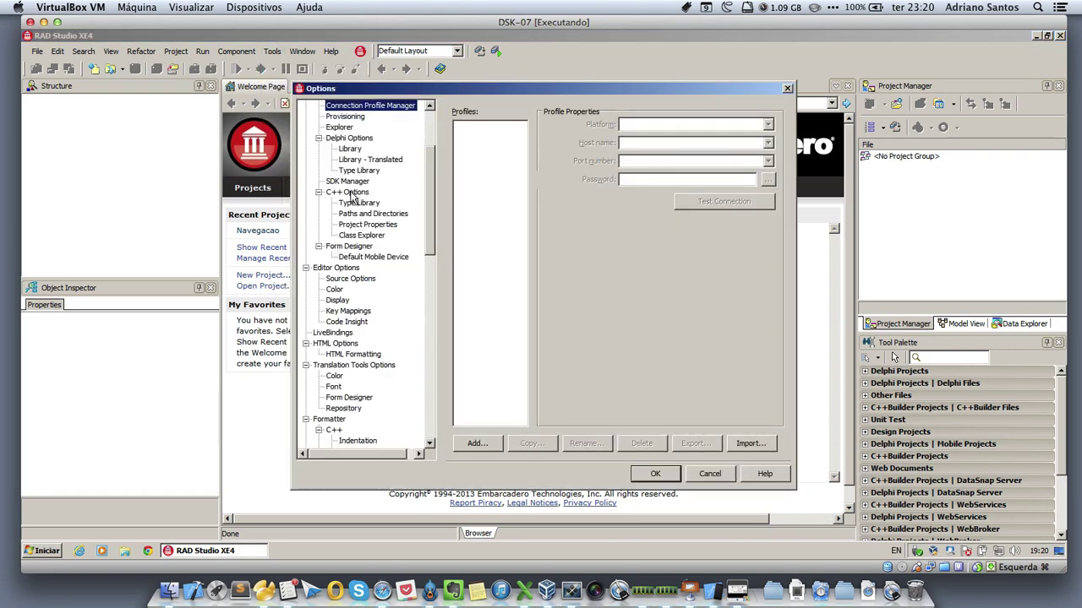
{"action": "left_click", "coordinate": [353, 185]}
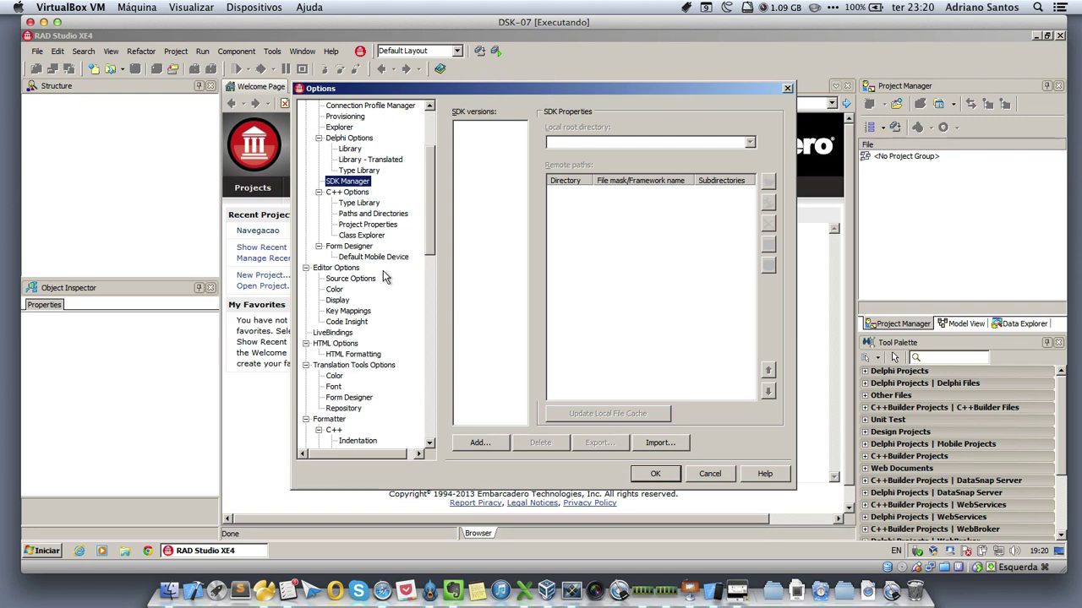
{"action": "scroll", "coordinate": [384, 277], "scroll_direction": "up", "scroll_amount": 3}
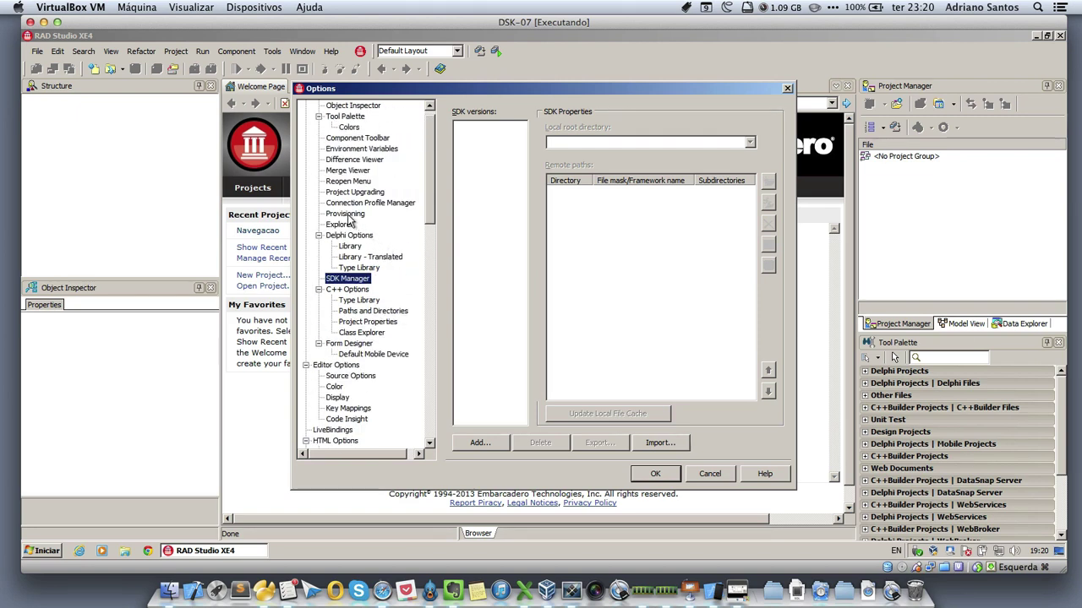
{"action": "left_click", "coordinate": [346, 215]}
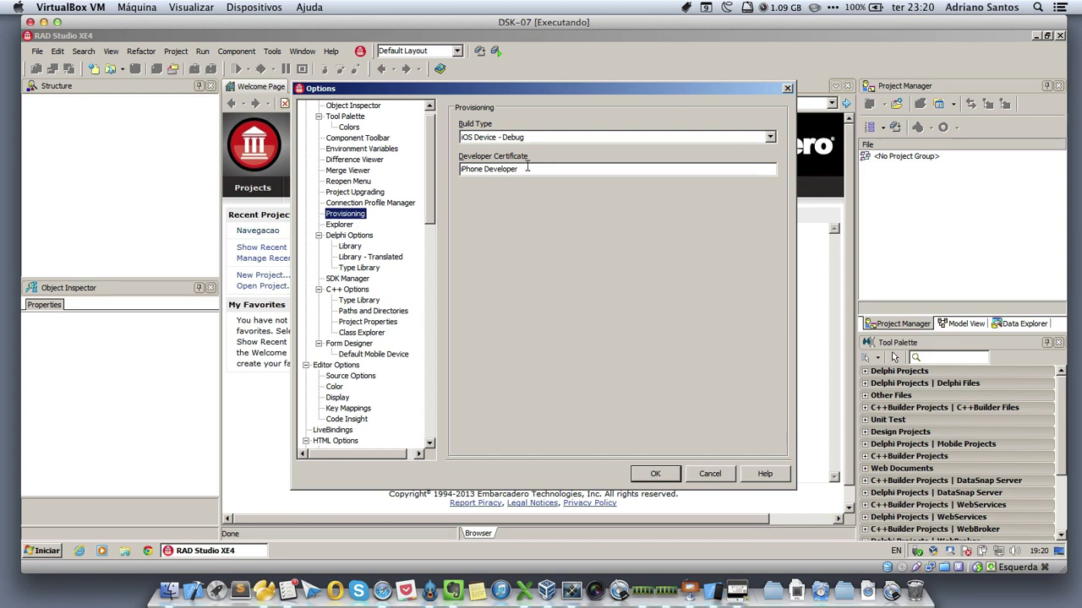
{"action": "left_click", "coordinate": [366, 205]}
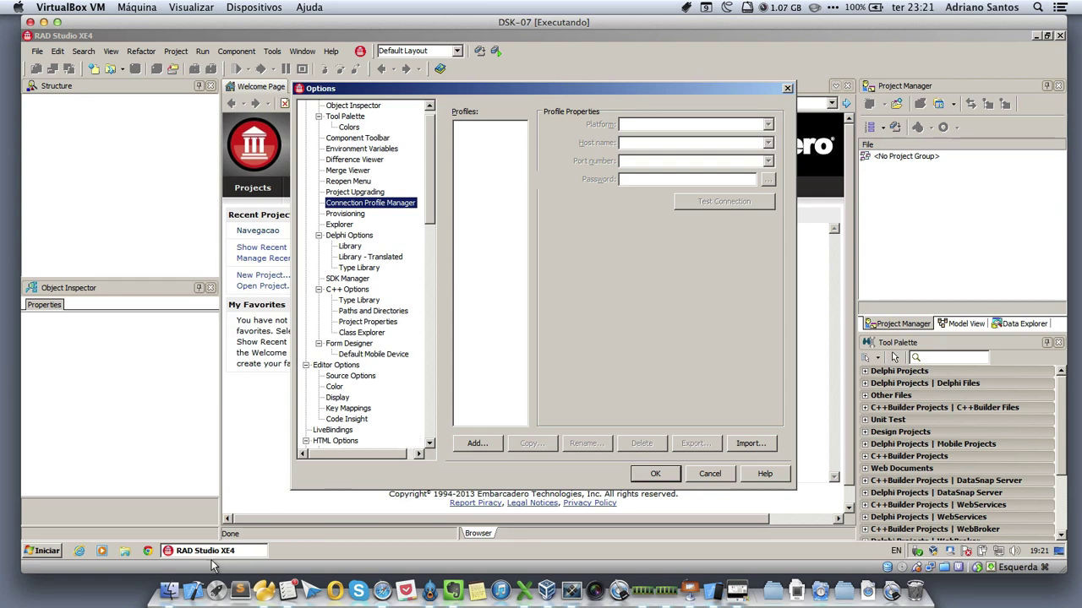
Step: Examine the Developer Certificate entry for the iOS Device - Debug build type in the Provisioning options
{"action": "left_click", "coordinate": [349, 213]}
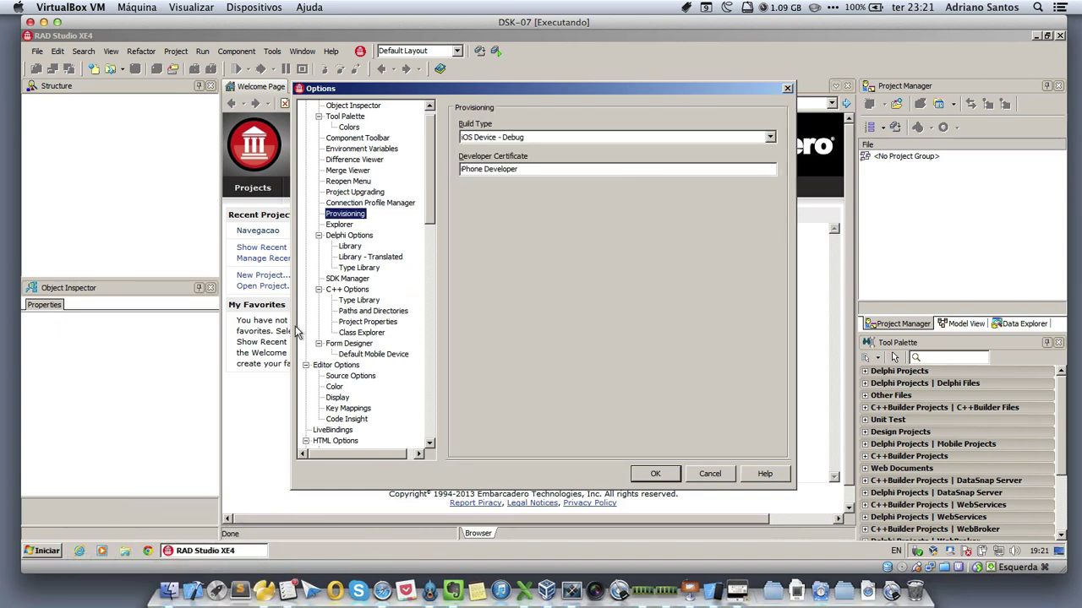
{"action": "left_click", "coordinate": [541, 169]}
{"action": "key", "text": "ctrl+a"}
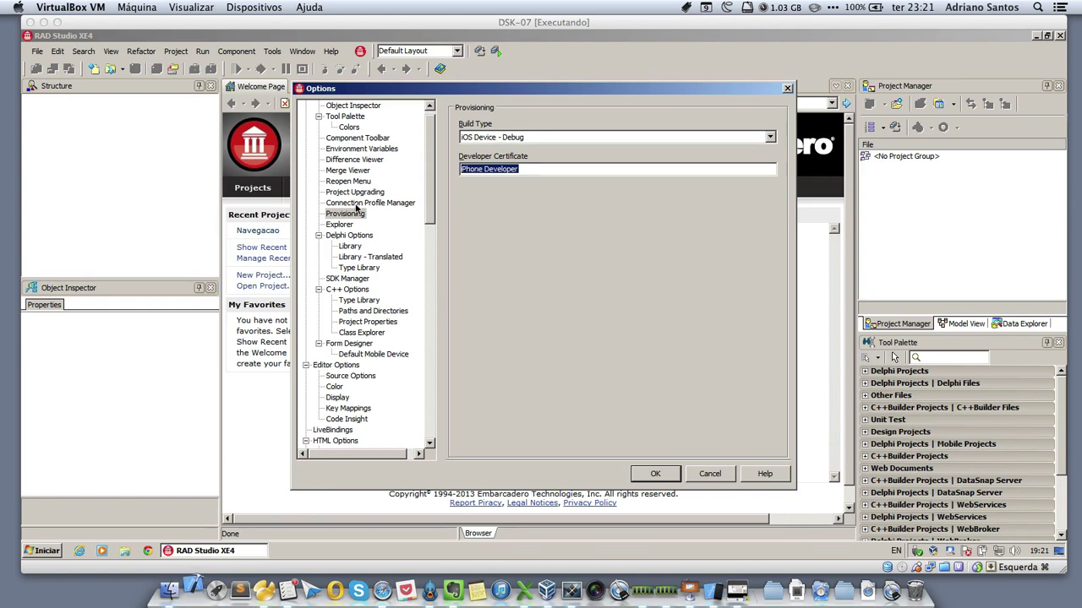
{"action": "left_click", "coordinate": [483, 317]}
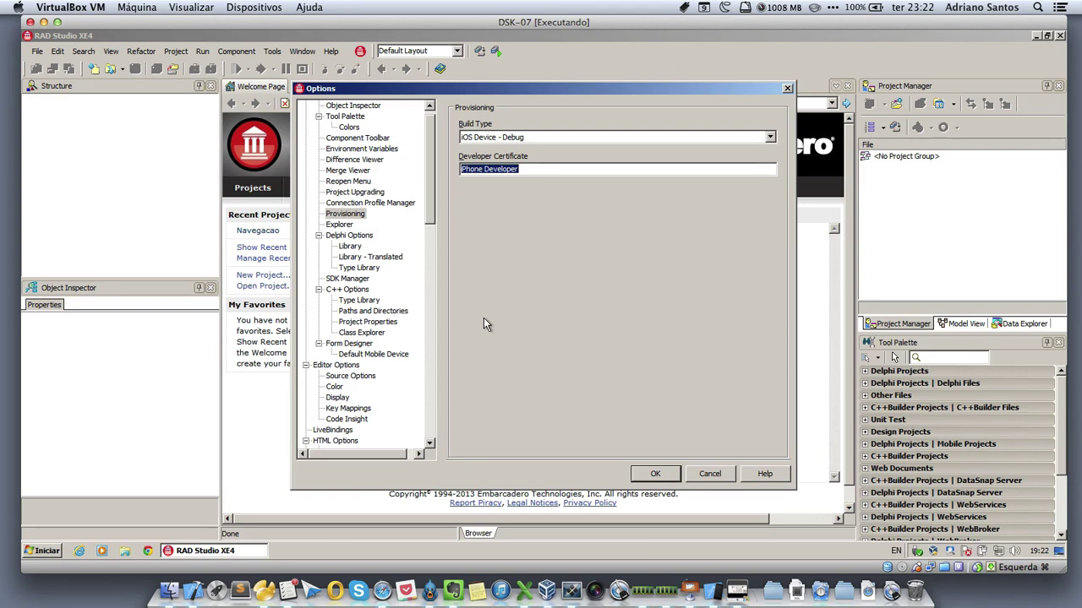
{"action": "left_click", "coordinate": [529, 169]}
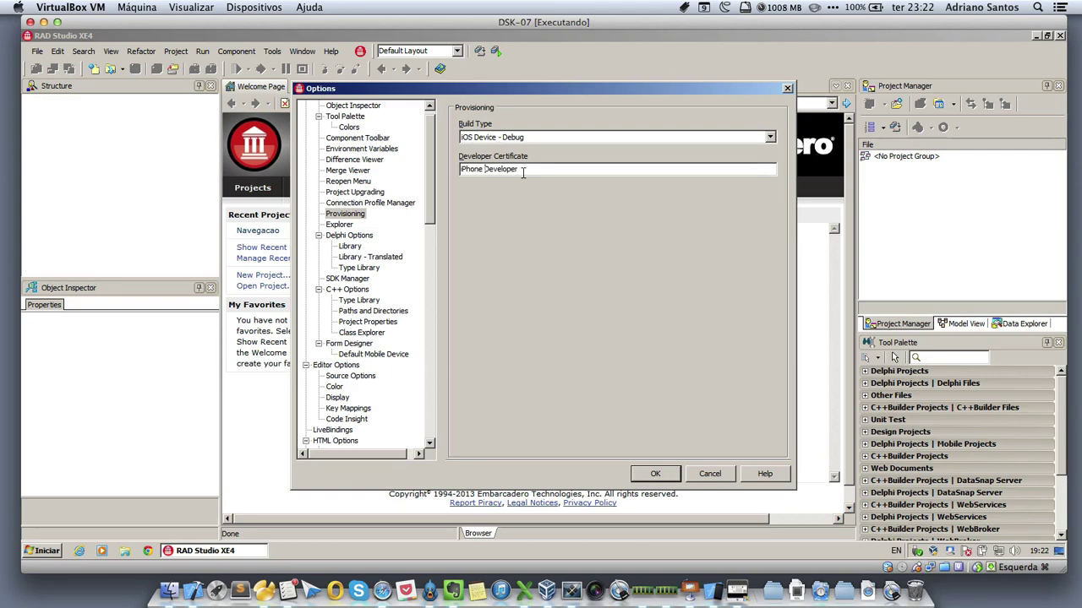
{"action": "left_click_drag", "start_coordinate": [529, 169], "coordinate": [457, 173]}
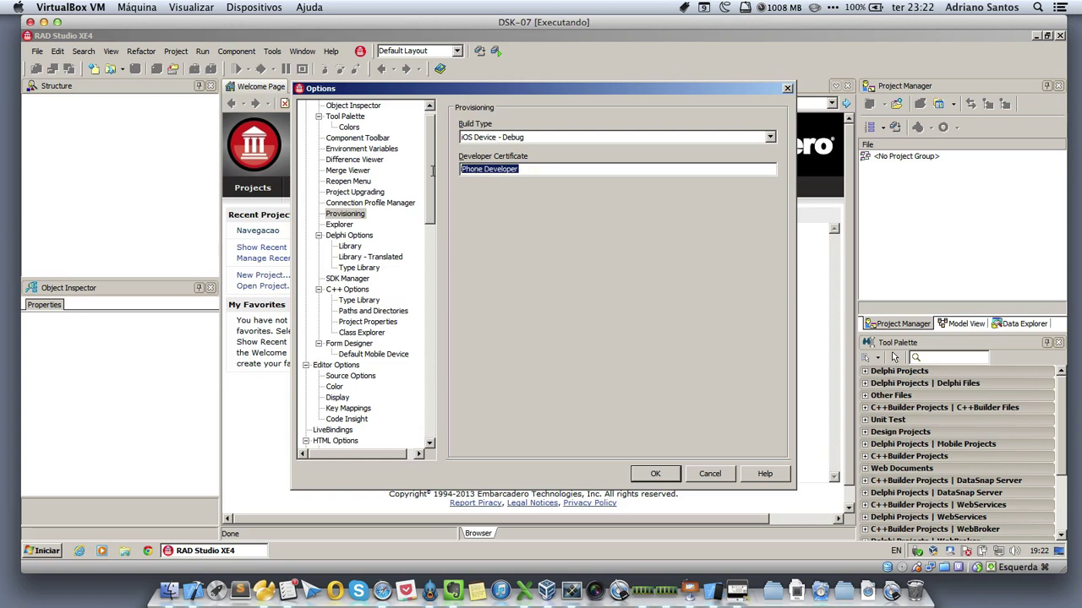
{"action": "left_click", "coordinate": [491, 173]}
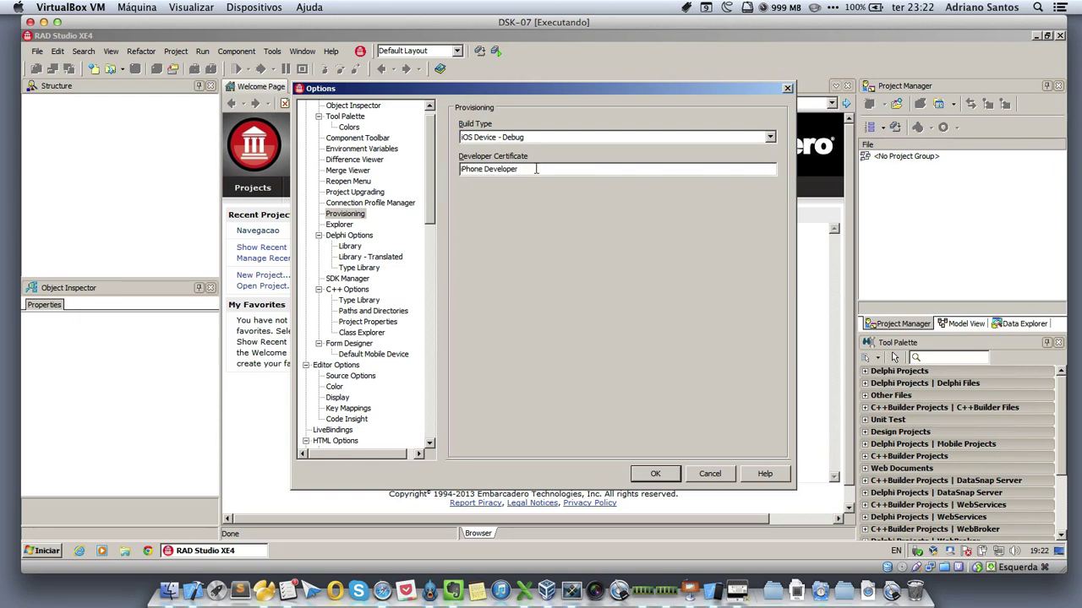
{"action": "left_click_drag", "start_coordinate": [524, 171], "coordinate": [461, 172]}
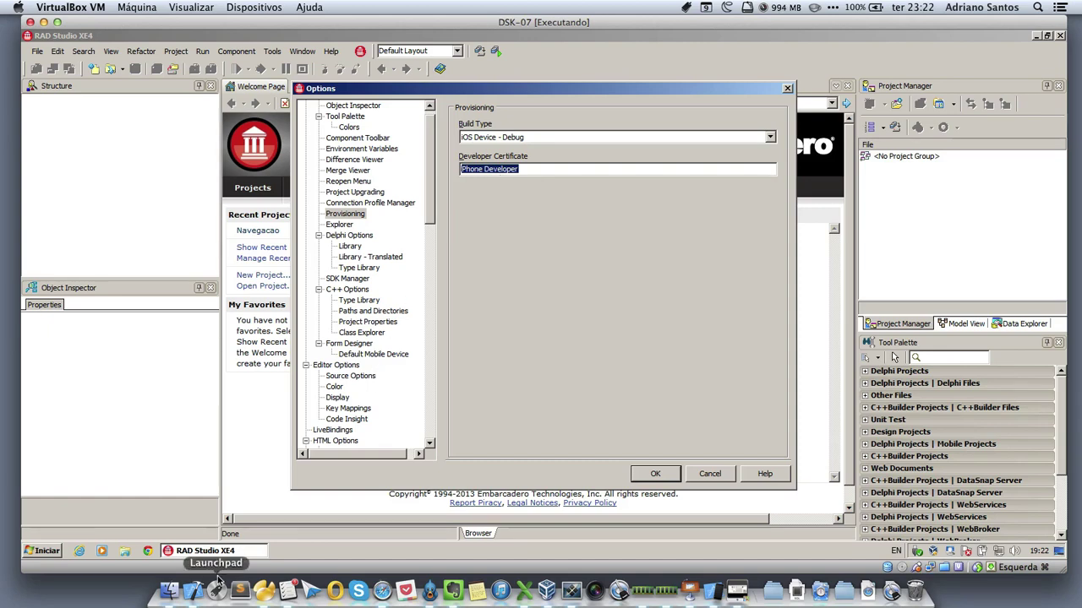
Step: Switch to Xcode, view its version information and close the information window
{"action": "left_click", "coordinate": [173, 587]}
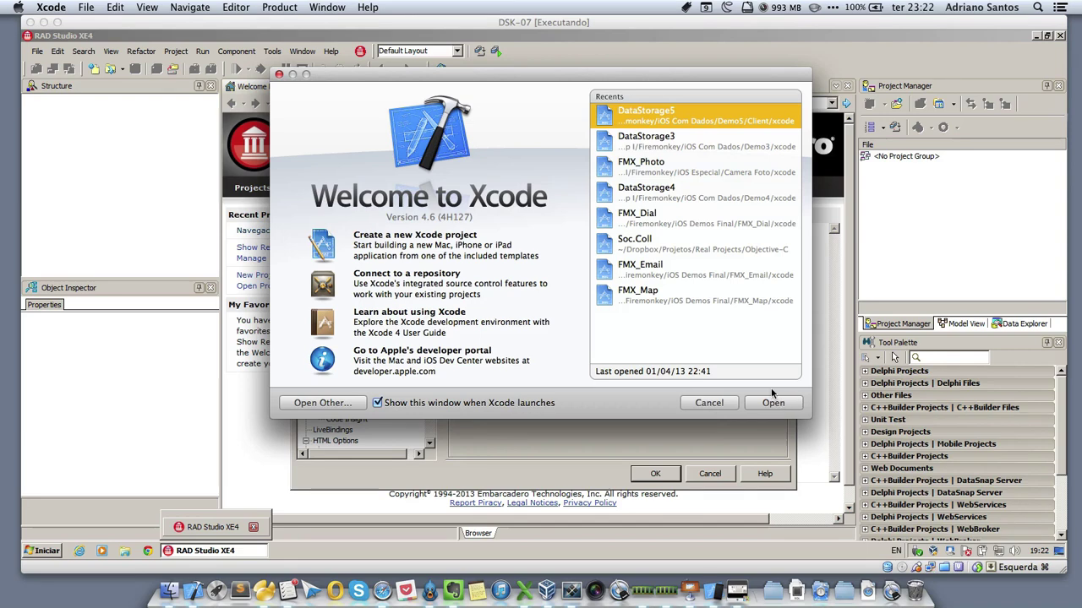
{"action": "left_click", "coordinate": [52, 8]}
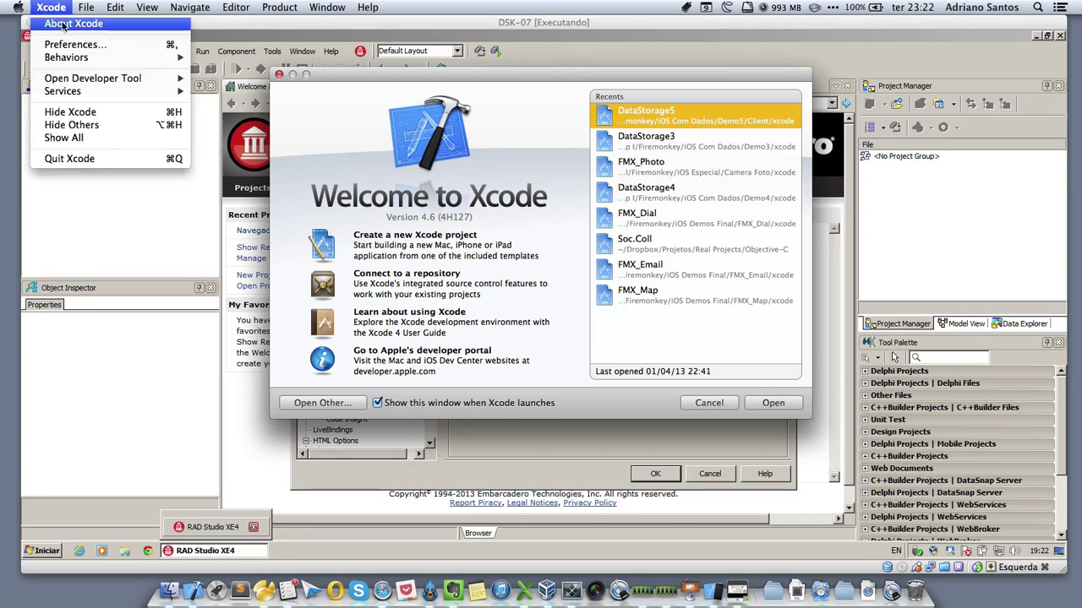
{"action": "left_click", "coordinate": [68, 24]}
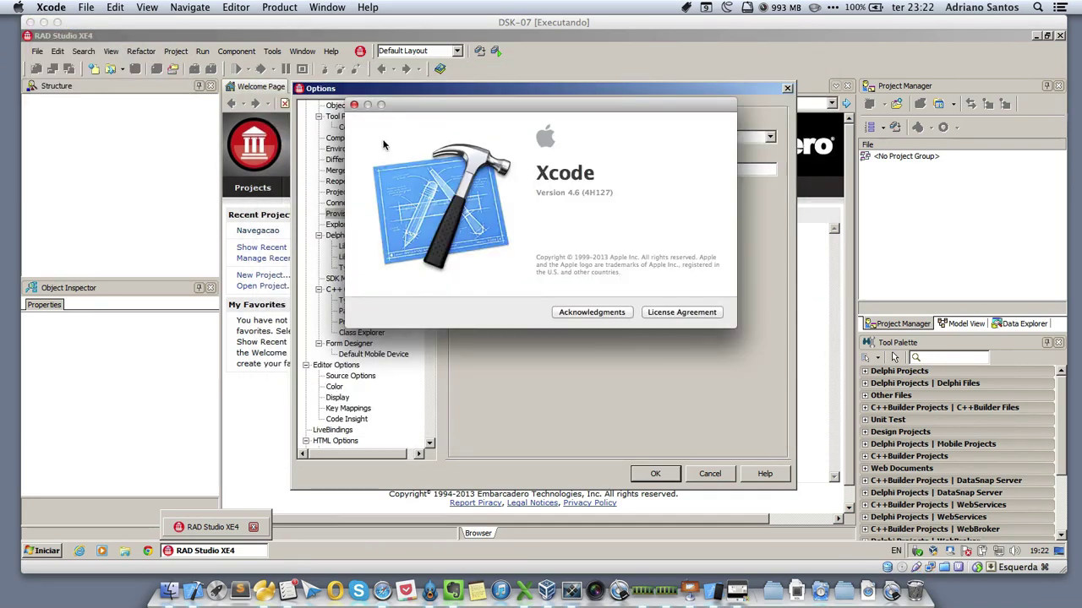
{"action": "left_click", "coordinate": [355, 105]}
Step: Review the Command Line Tools entry among the downloadable components and in the Locations settings of Xcode's preferences
{"action": "left_click", "coordinate": [51, 9]}
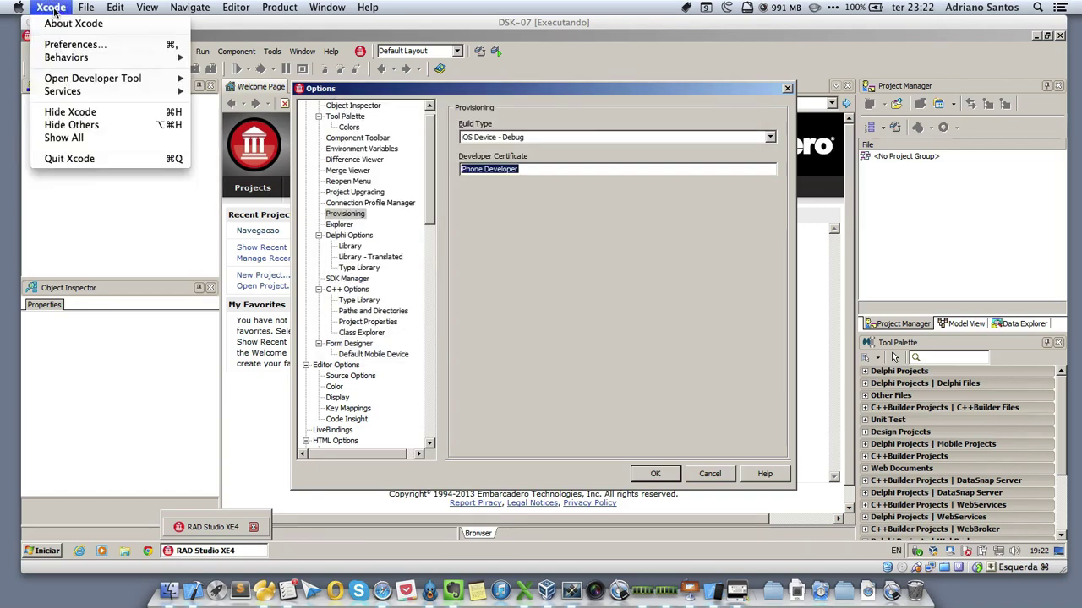
{"action": "left_click", "coordinate": [68, 44]}
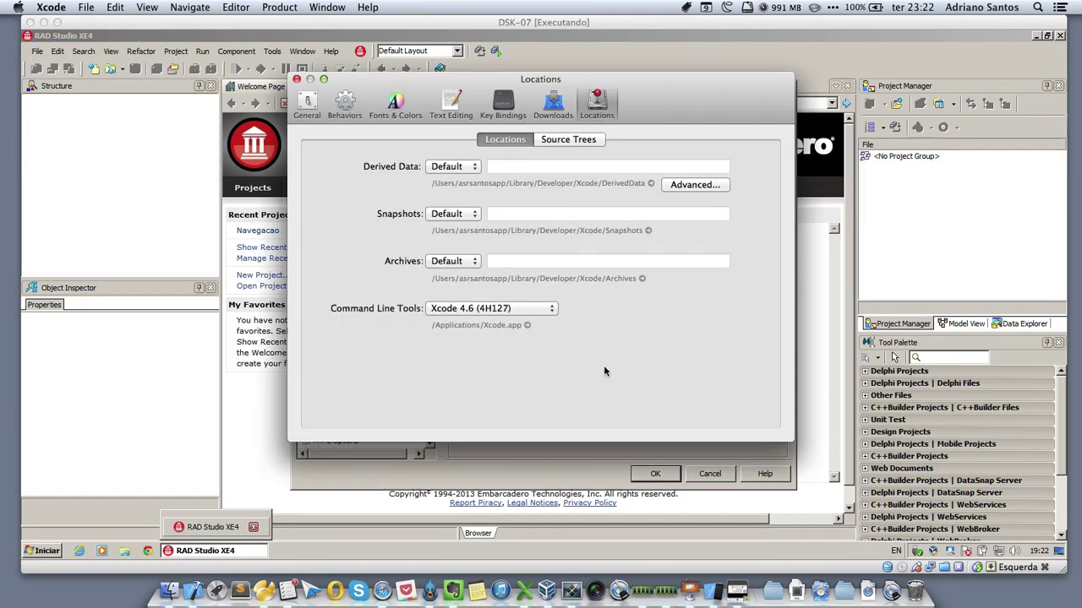
{"action": "left_click", "coordinate": [553, 105]}
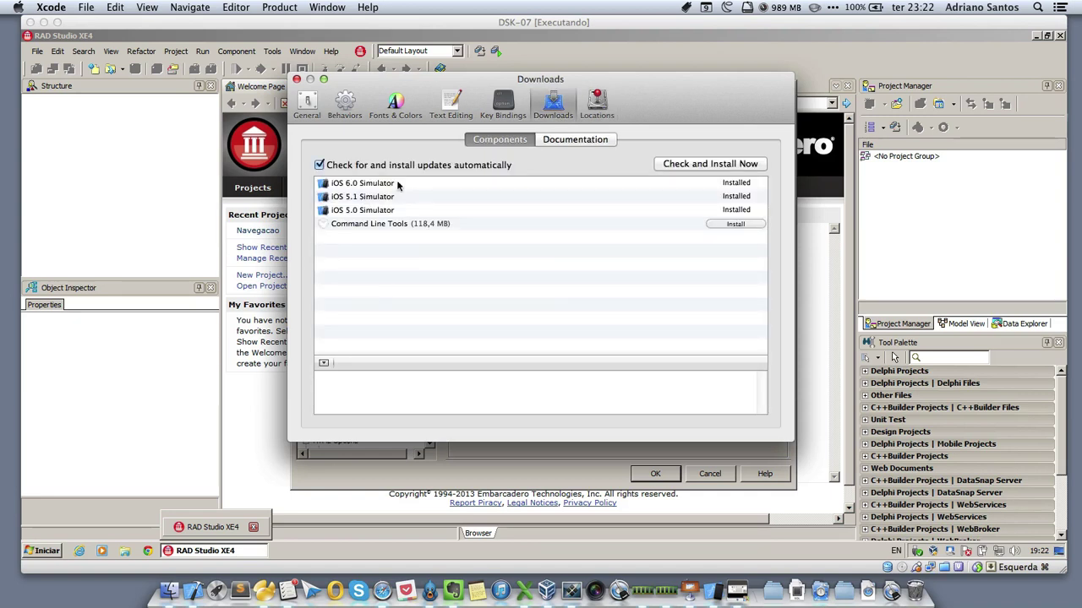
{"action": "left_click", "coordinate": [381, 224]}
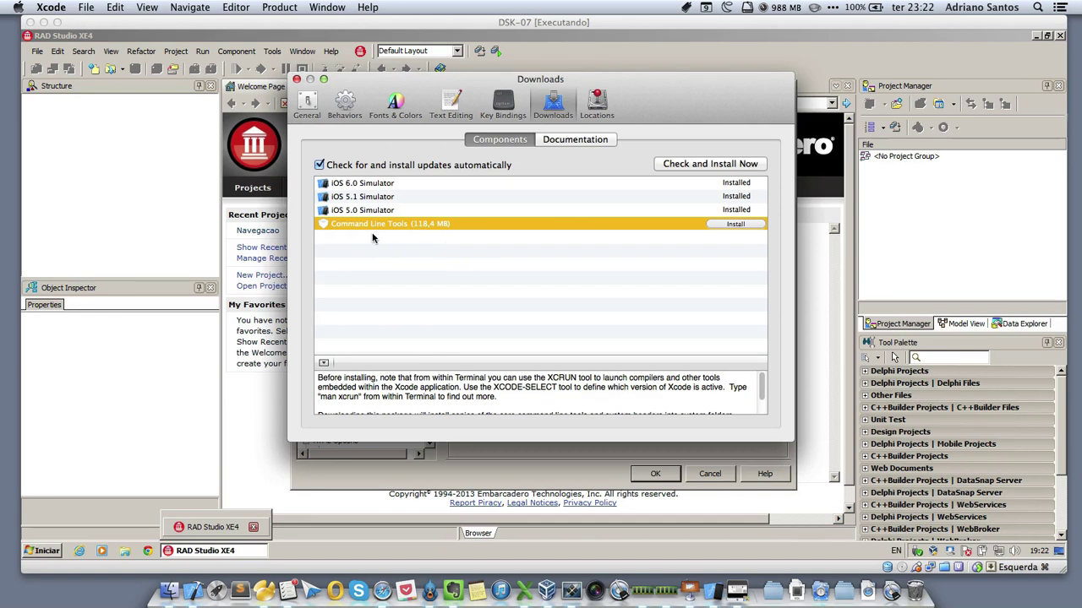
{"action": "left_click", "coordinate": [461, 264]}
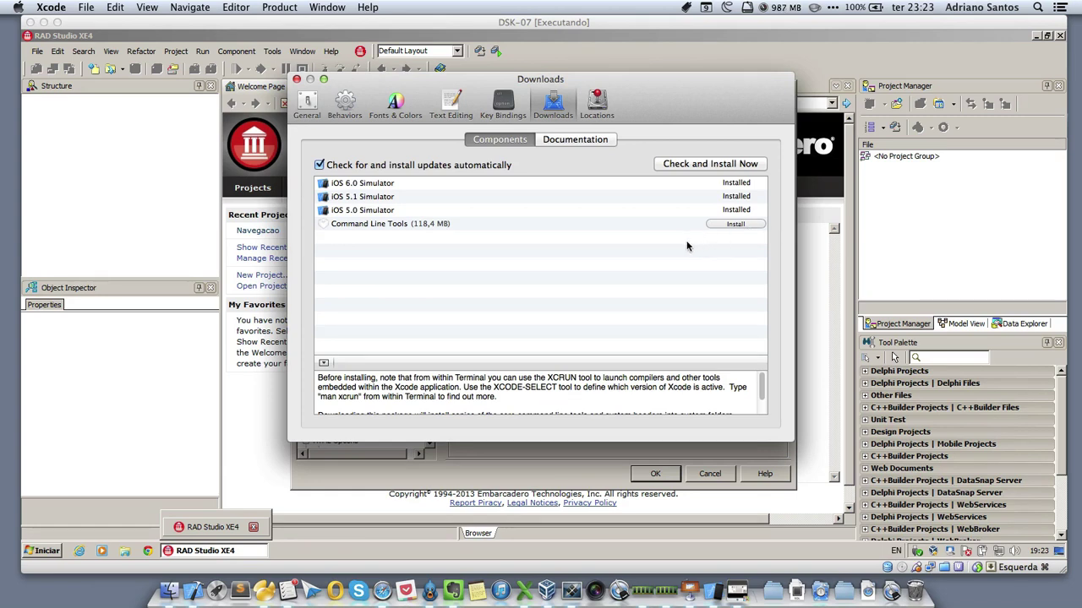
{"action": "left_click", "coordinate": [598, 106]}
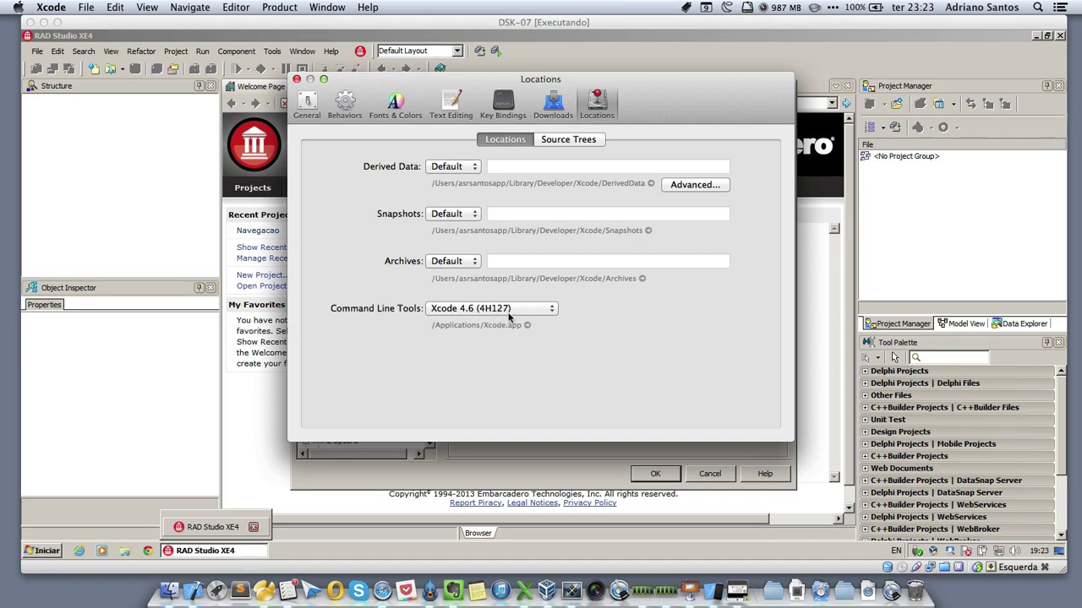
{"action": "left_click", "coordinate": [296, 79]}
Step: Open the recent DataStorage5 project from the Xcode welcome window
{"action": "left_click", "coordinate": [279, 7]}
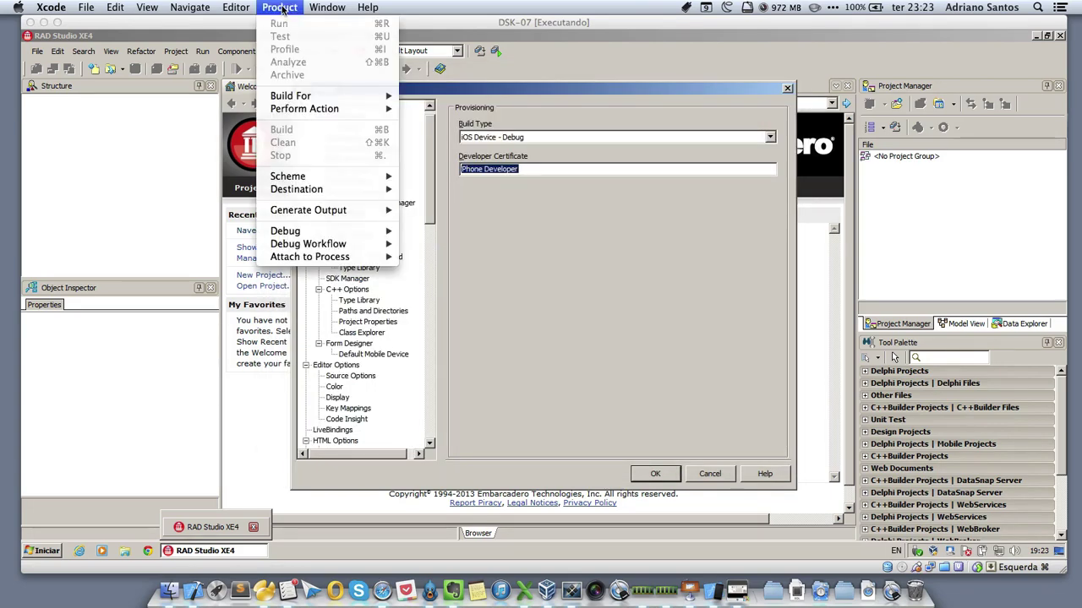
{"action": "left_click", "coordinate": [190, 8]}
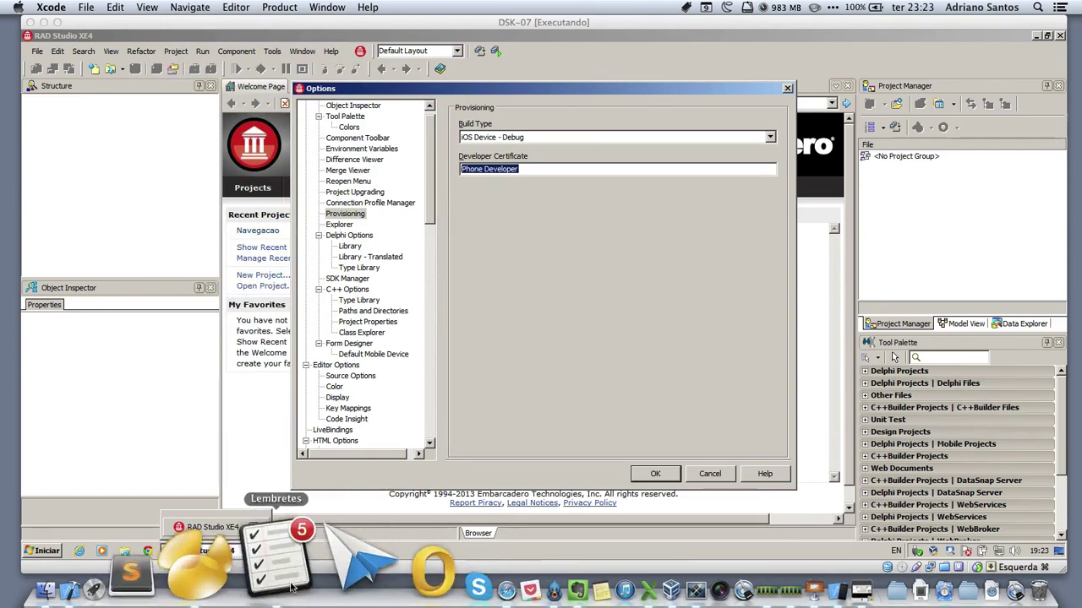
{"action": "left_click", "coordinate": [233, 559]}
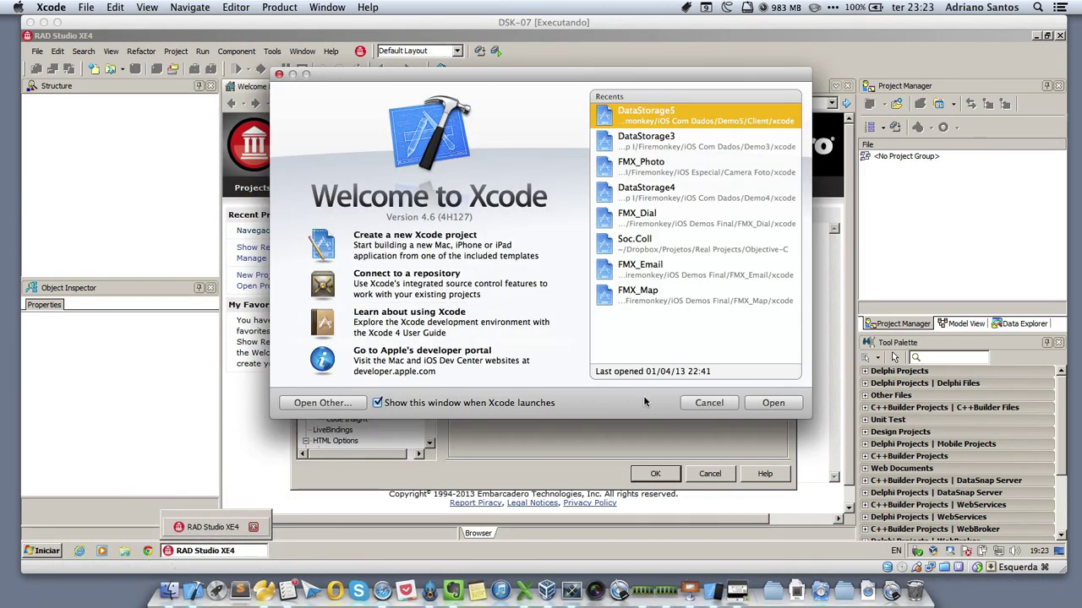
{"action": "left_click", "coordinate": [779, 407]}
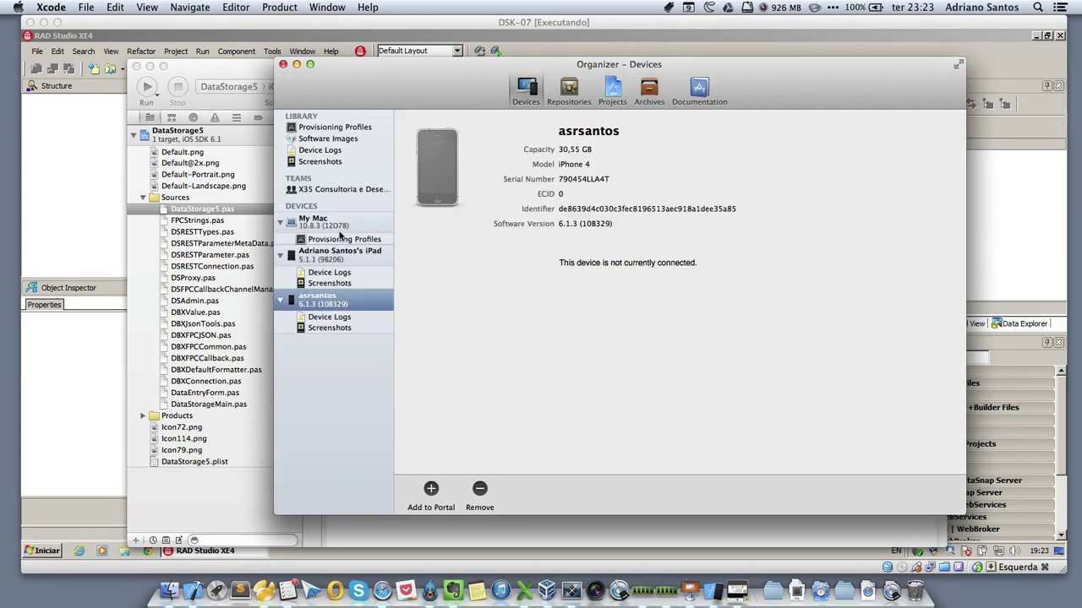
Step: Review the Mac's provisioning profiles, the iPad's and iPhone's screenshot lists, and the iPhone's device details in the Organizer
{"action": "left_click", "coordinate": [345, 243]}
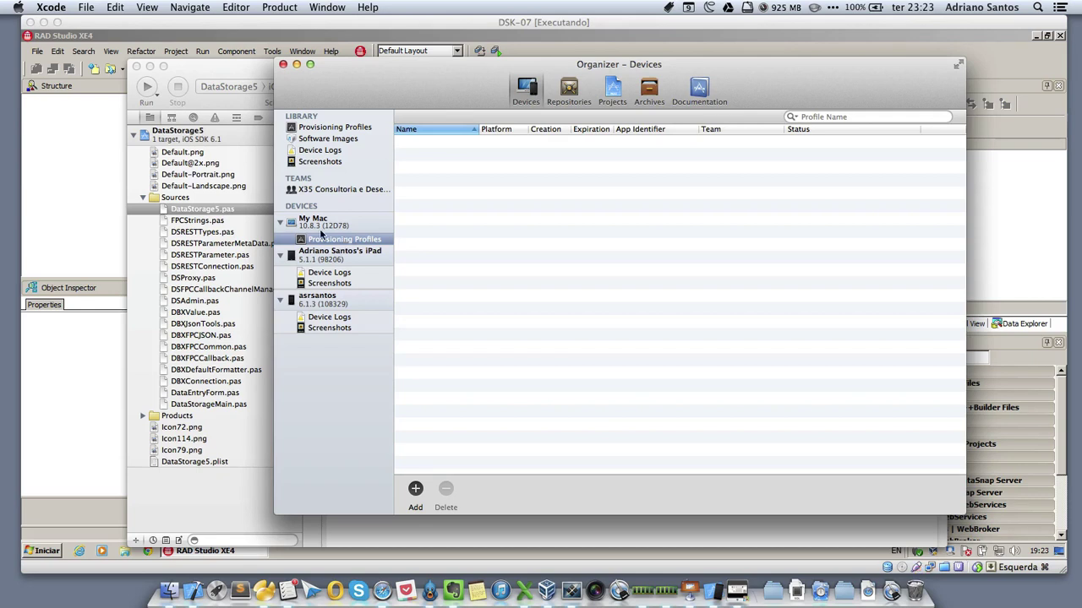
{"action": "left_click", "coordinate": [332, 283]}
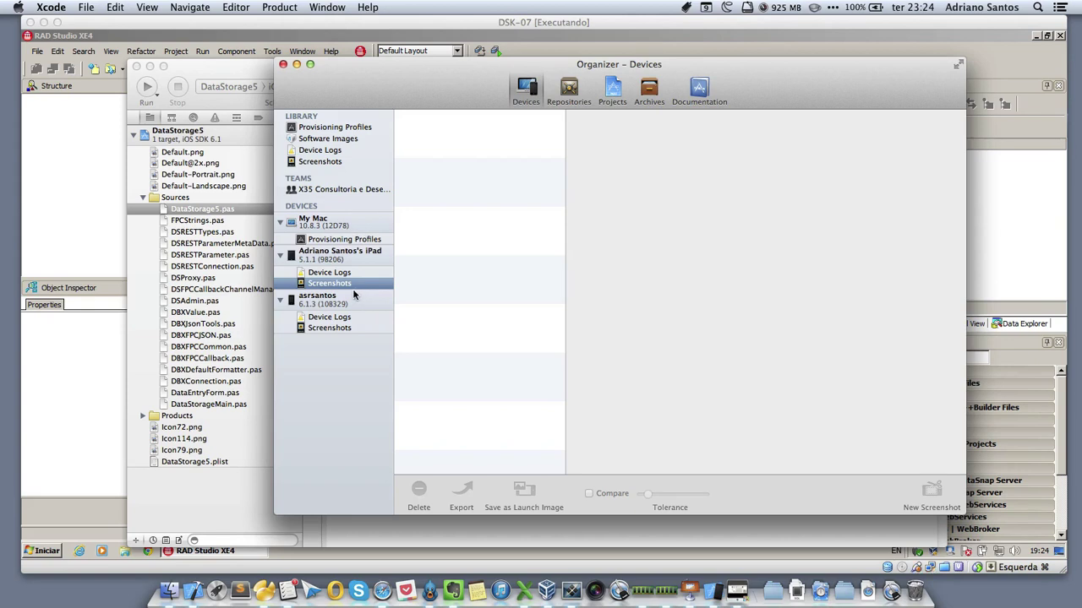
{"action": "left_click", "coordinate": [321, 328]}
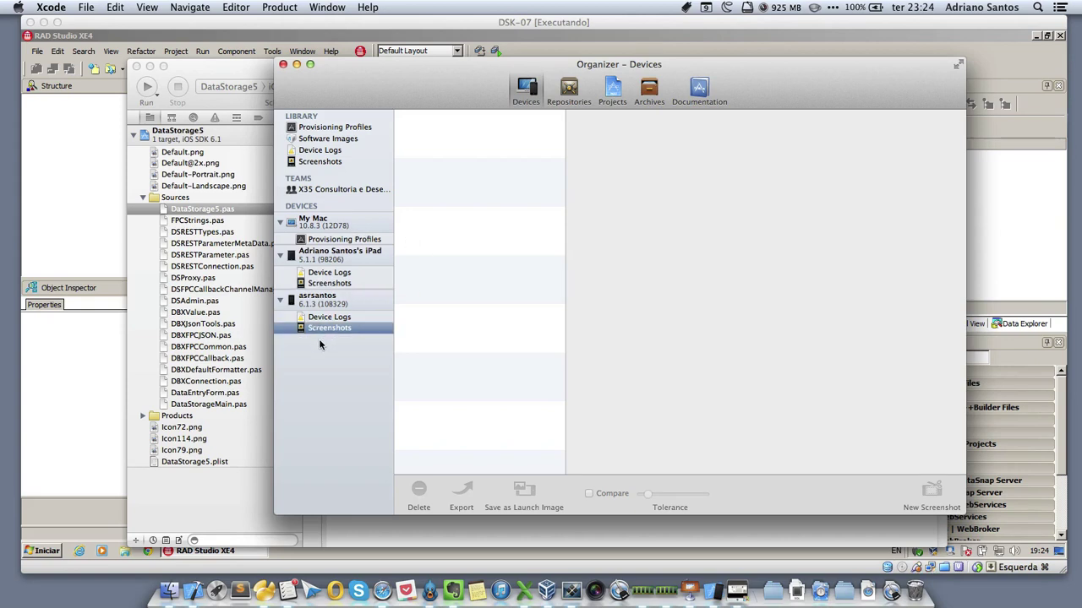
{"action": "left_click", "coordinate": [332, 299]}
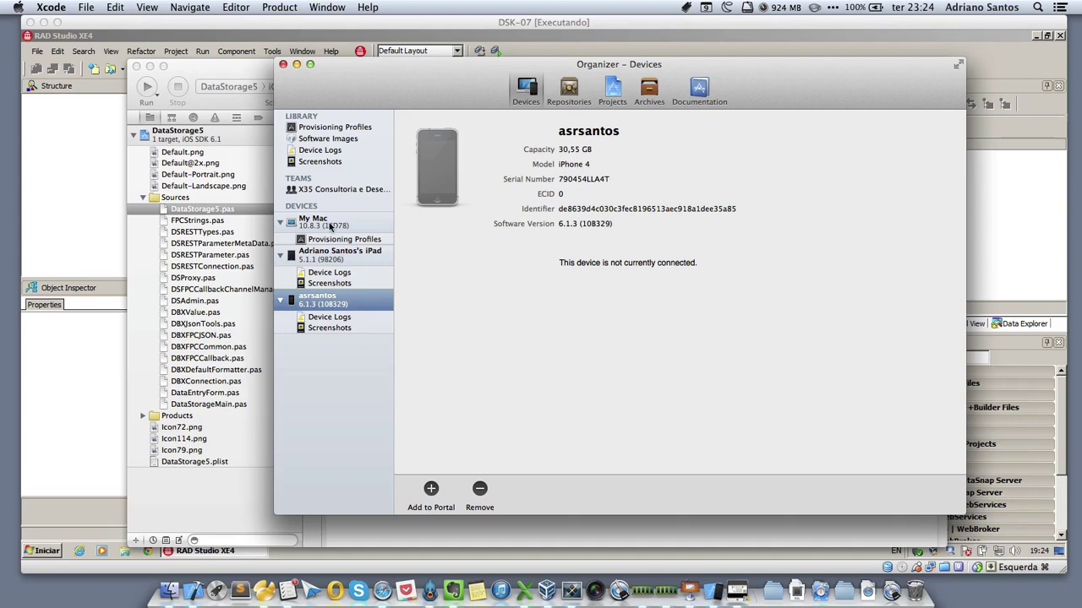
Step: Display the library's provisioning profiles and widen the Name column to fit the full profile names
{"action": "left_click", "coordinate": [327, 129]}
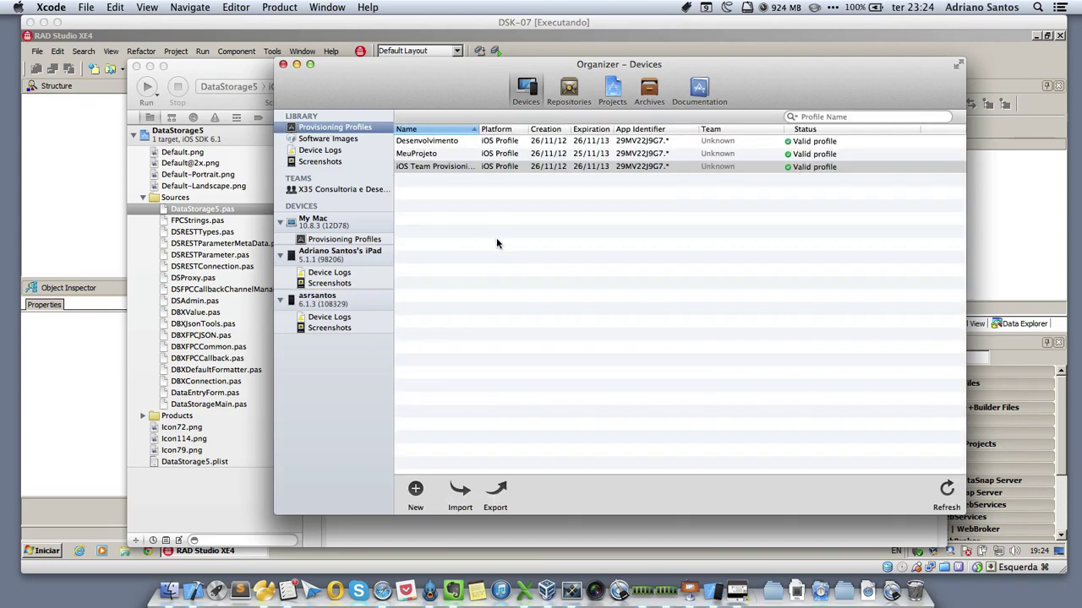
{"action": "left_click", "coordinate": [497, 239]}
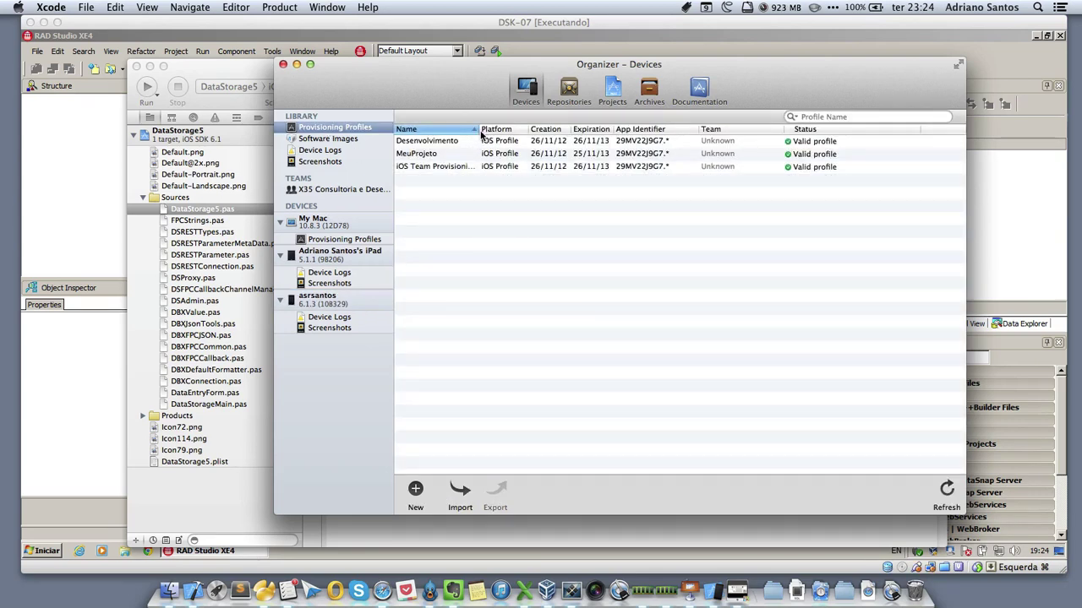
{"action": "left_click_drag", "start_coordinate": [479, 131], "coordinate": [554, 141]}
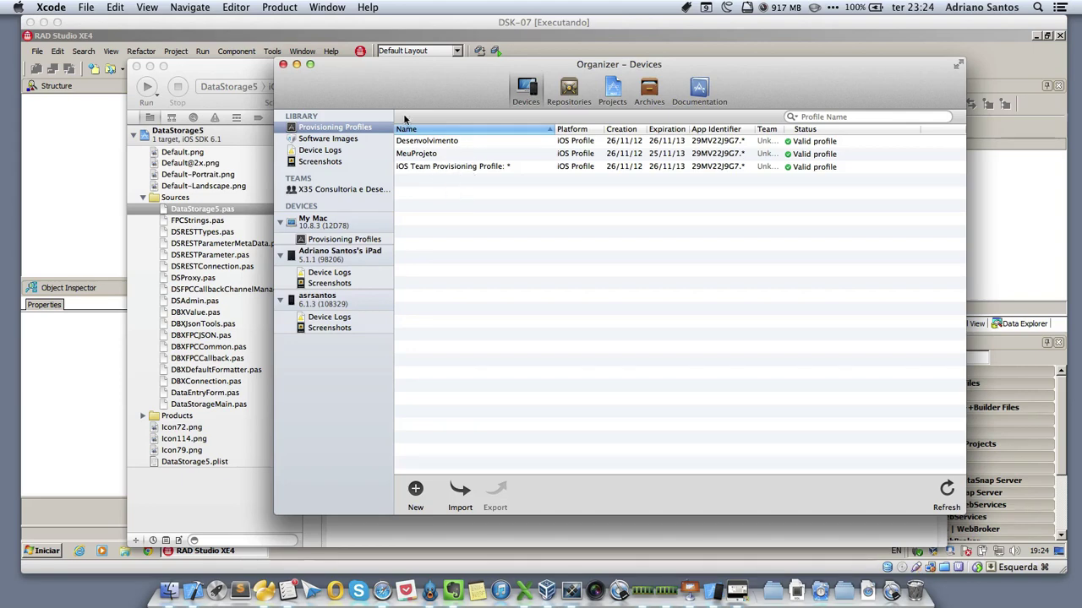
Step: Switch to RAD Studio and review the available build types and the Developer Certificate entry in the Provisioning options
{"action": "left_click", "coordinate": [203, 37]}
{"action": "left_click", "coordinate": [533, 168]}
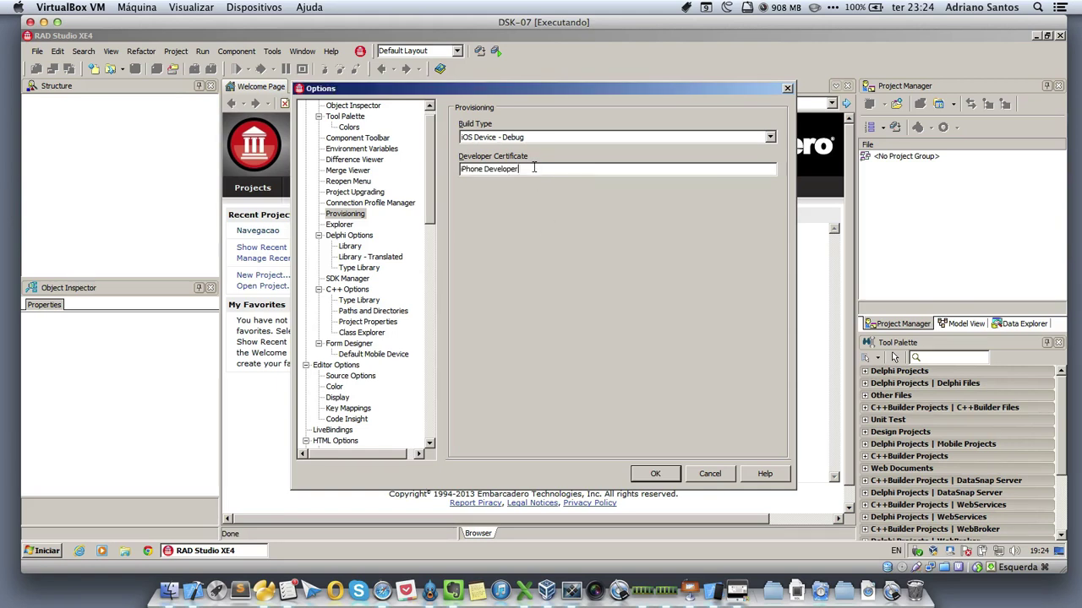
{"action": "left_click", "coordinate": [770, 137]}
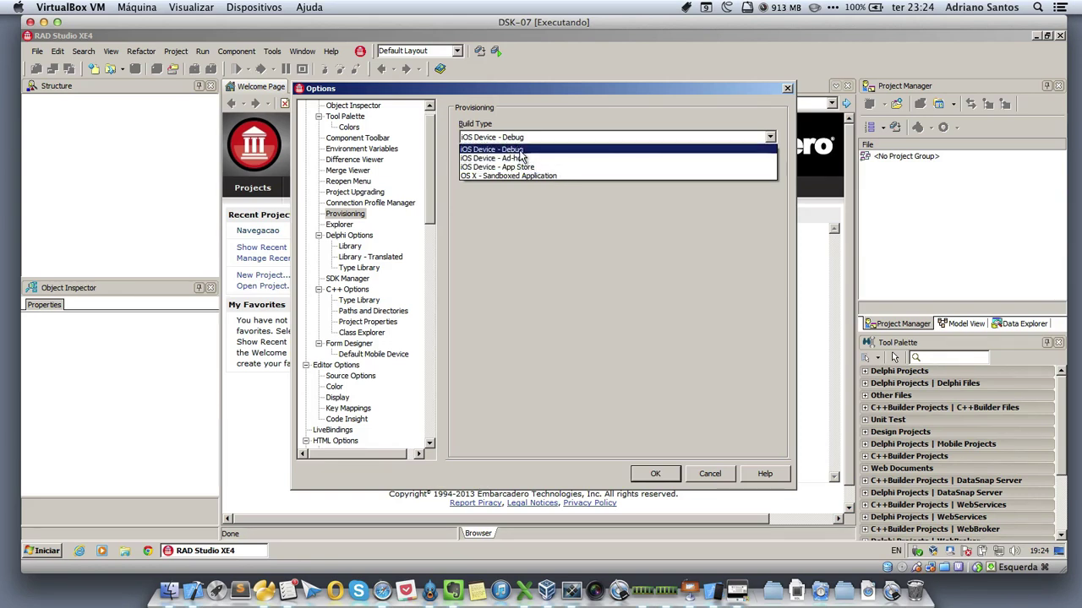
{"action": "left_click", "coordinate": [545, 248]}
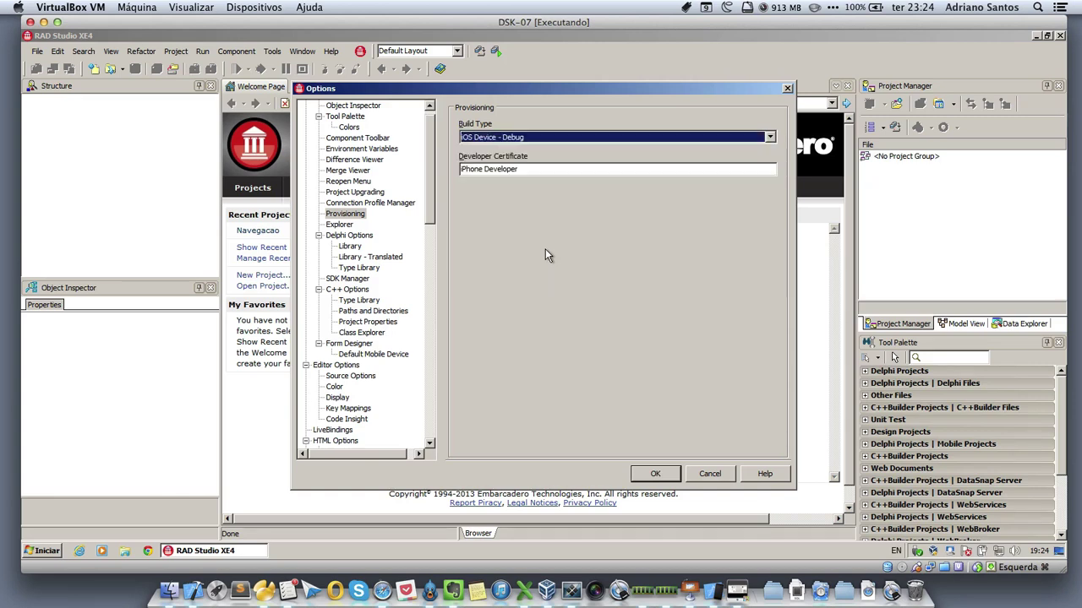
{"action": "left_click", "coordinate": [538, 173]}
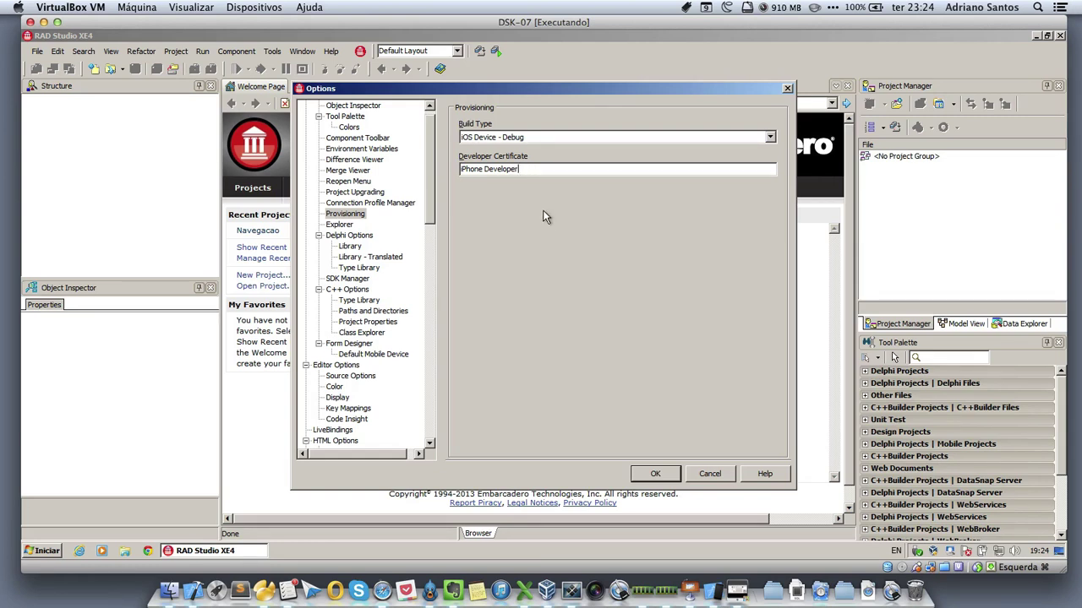
Step: Check the Connection Profile Manager options, and start adding a new SDK in the SDK Manager for the iOS Device platform
{"action": "left_click", "coordinate": [381, 208]}
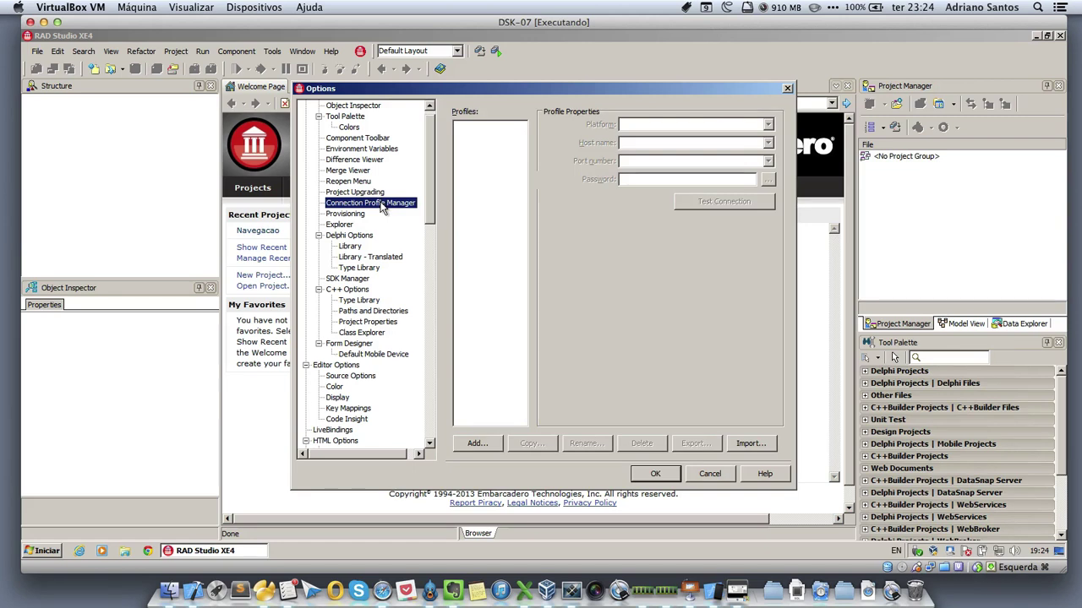
{"action": "left_click", "coordinate": [349, 280]}
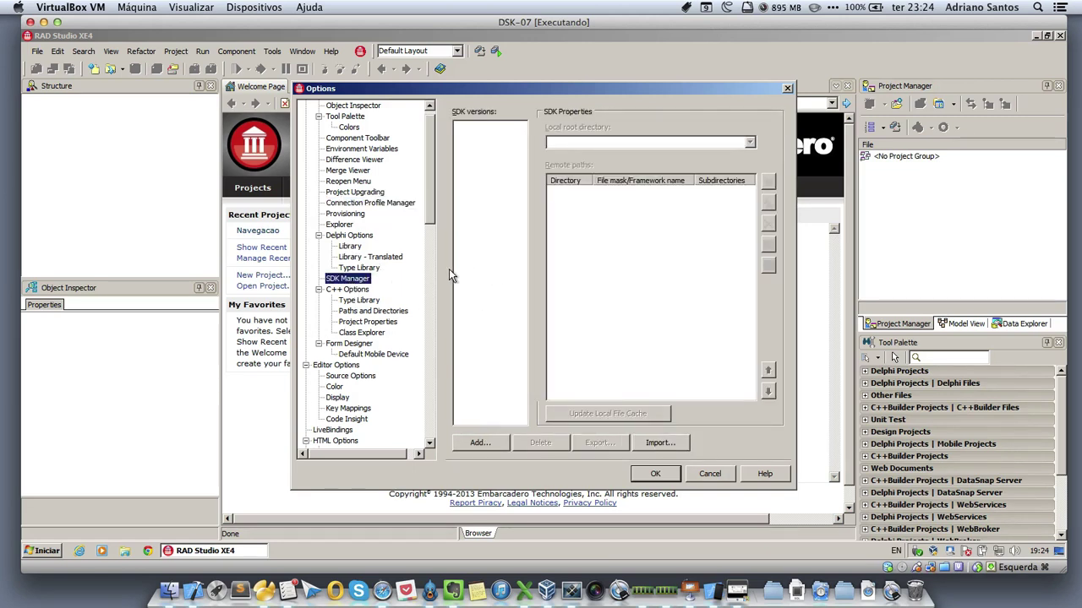
{"action": "left_click", "coordinate": [480, 442]}
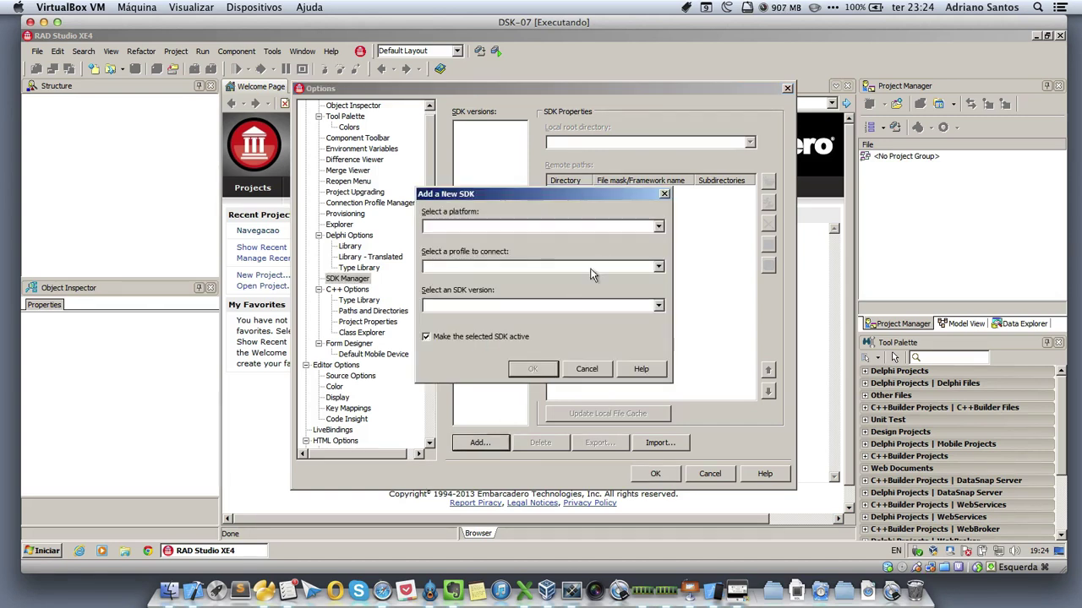
{"action": "left_click", "coordinate": [660, 228]}
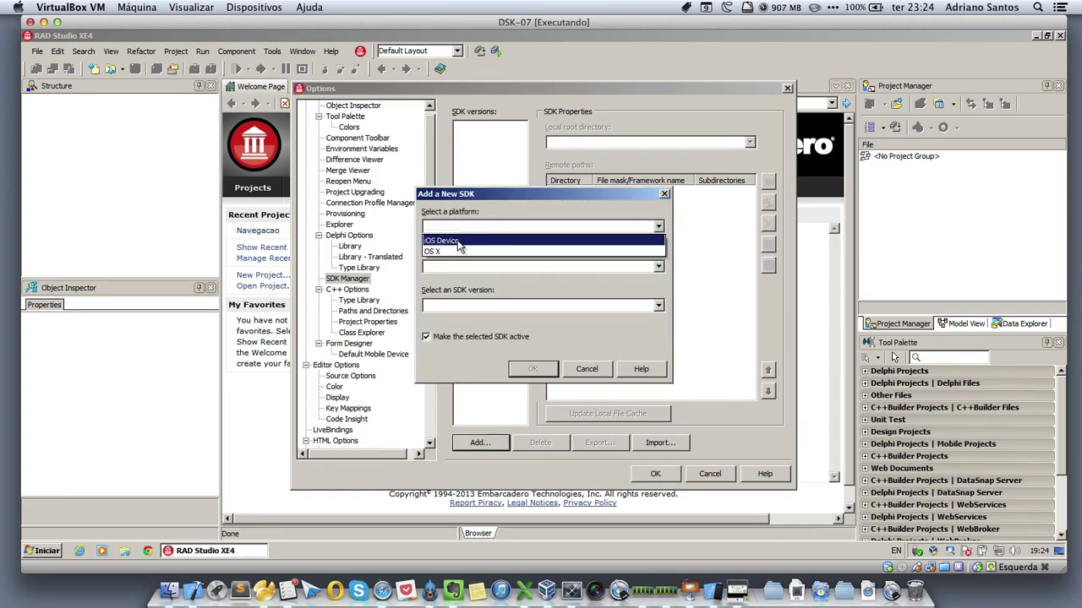
{"action": "left_click", "coordinate": [461, 242]}
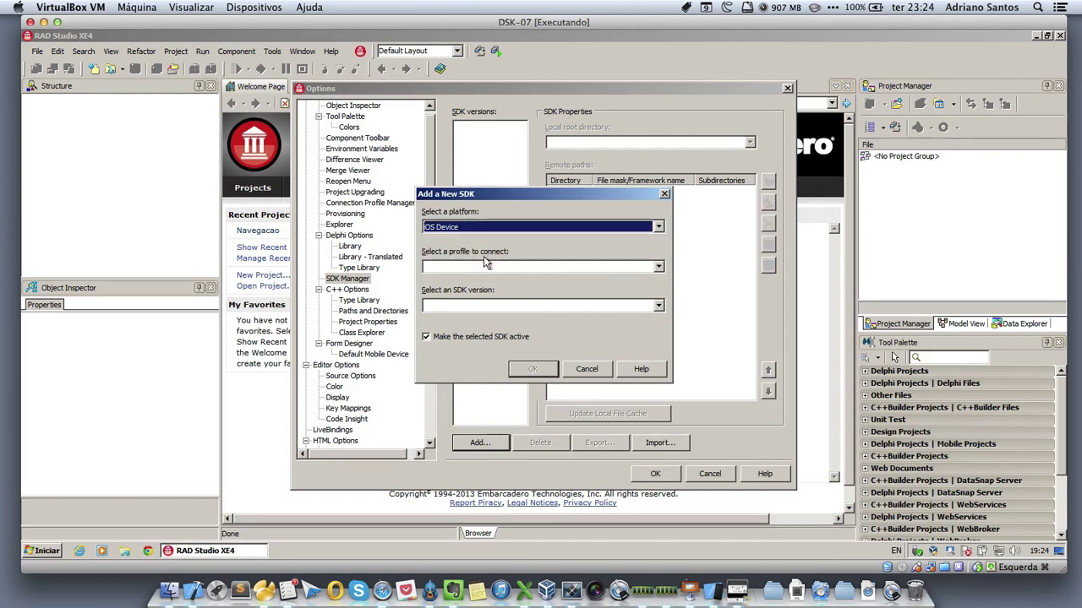
Step: Start a new connection profile named iOS Device - Físico and select the port number in its remote machine information
{"action": "left_click", "coordinate": [659, 268]}
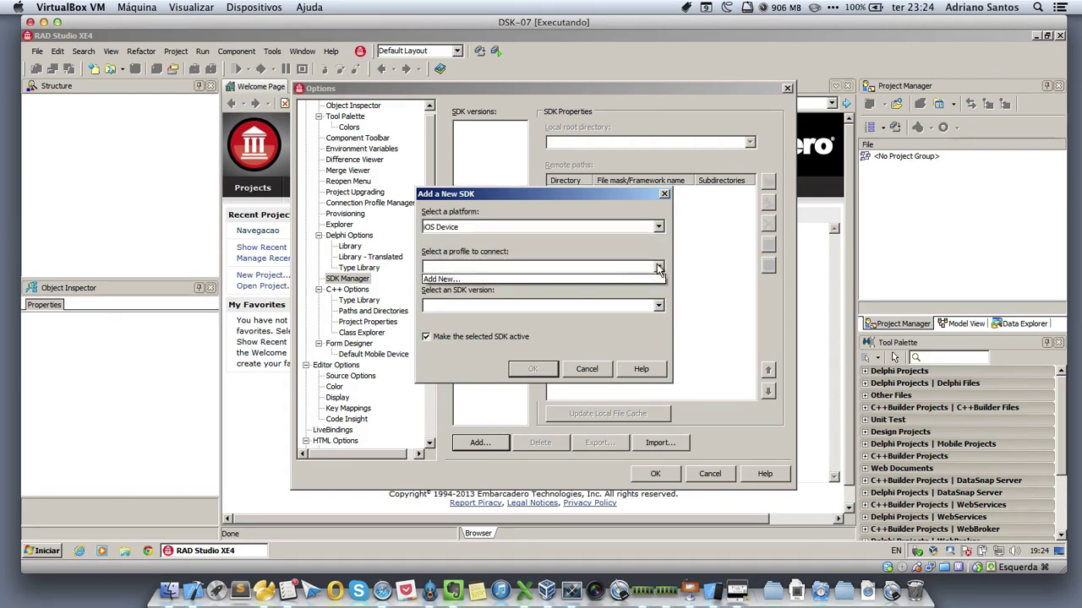
{"action": "left_click", "coordinate": [466, 280]}
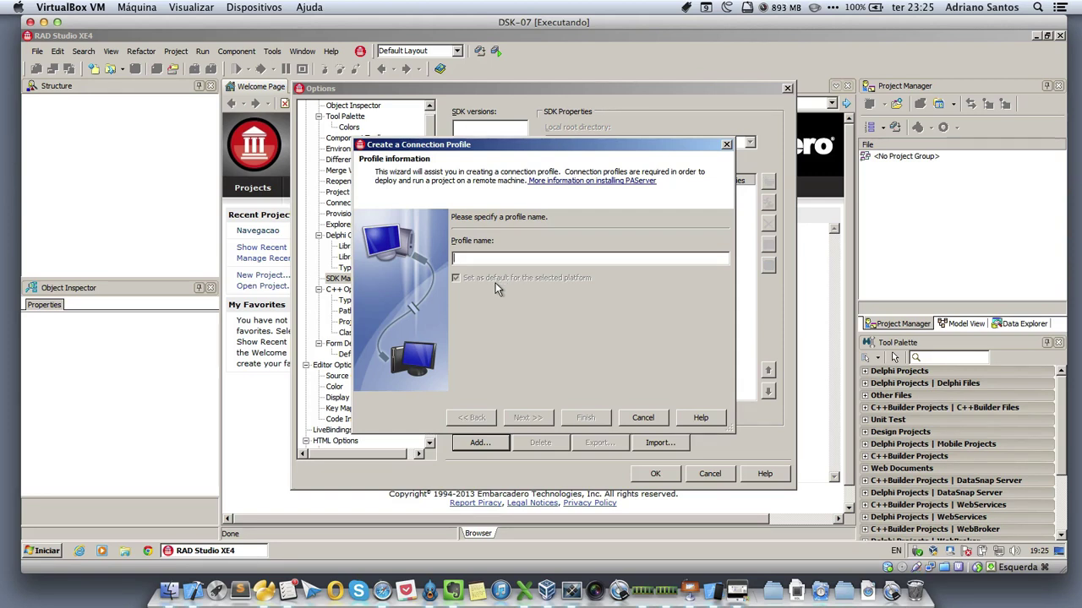
{"action": "type", "text": "iOS Device - Físico"}
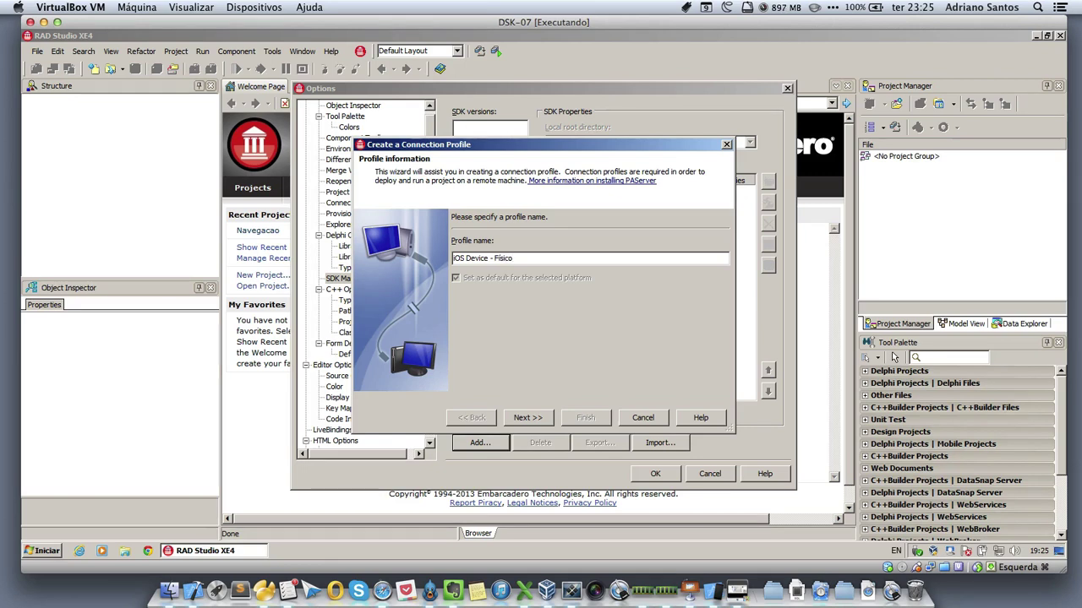
{"action": "left_click", "coordinate": [527, 417]}
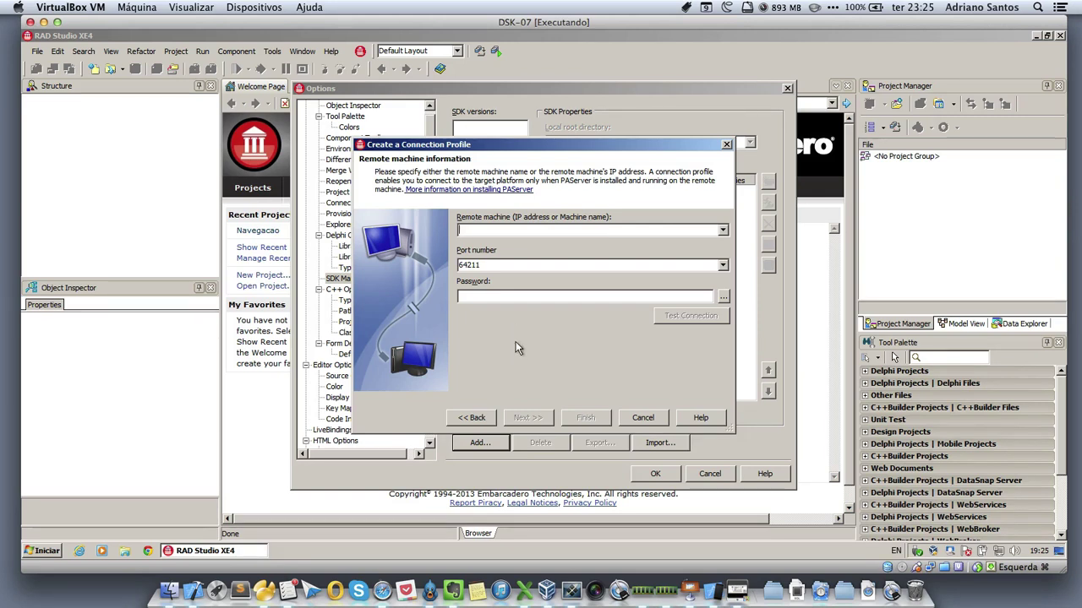
{"action": "double_click", "coordinate": [488, 267]}
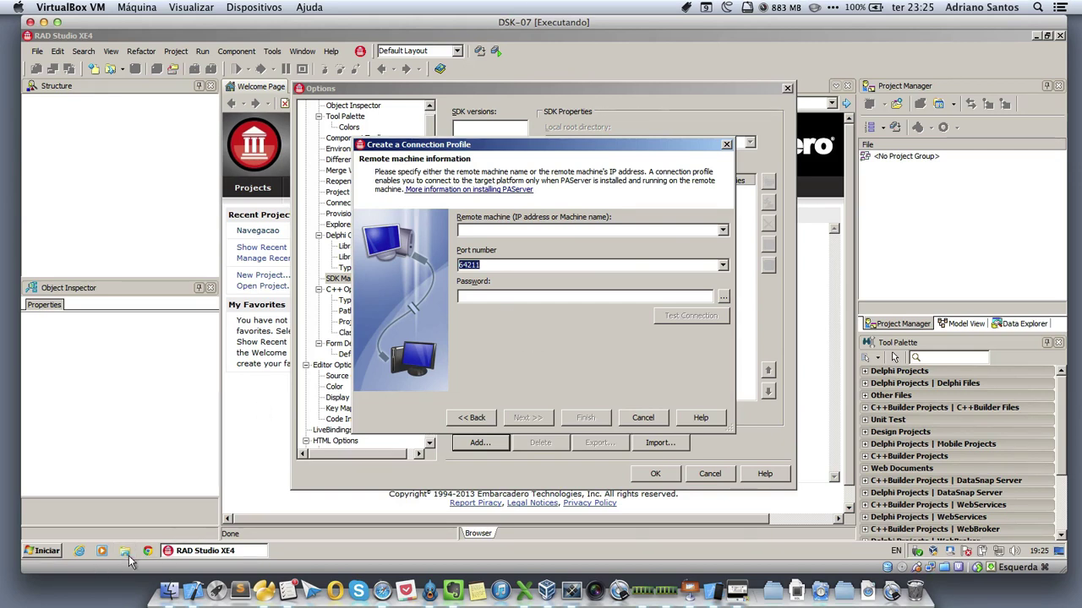
Step: Open the folder C:\Arquivos de Programas (x86)\Embarcadero\RAD Studio\11.0\PAServer in a maximized Windows Explorer window
{"action": "left_click_drag", "start_coordinate": [124, 556], "coordinate": [273, 400]}
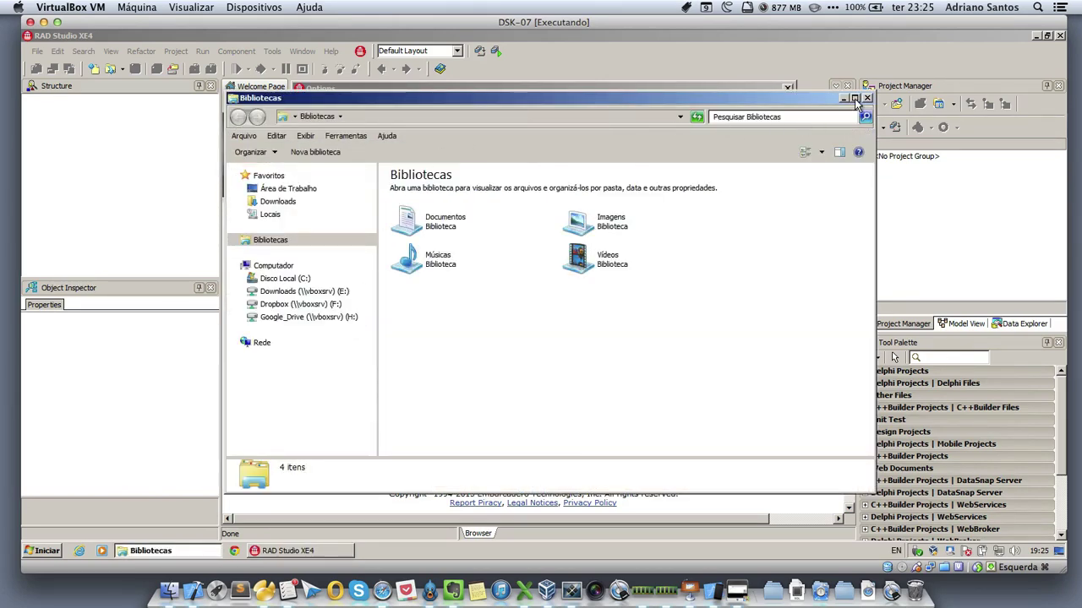
{"action": "left_click", "coordinate": [74, 216]}
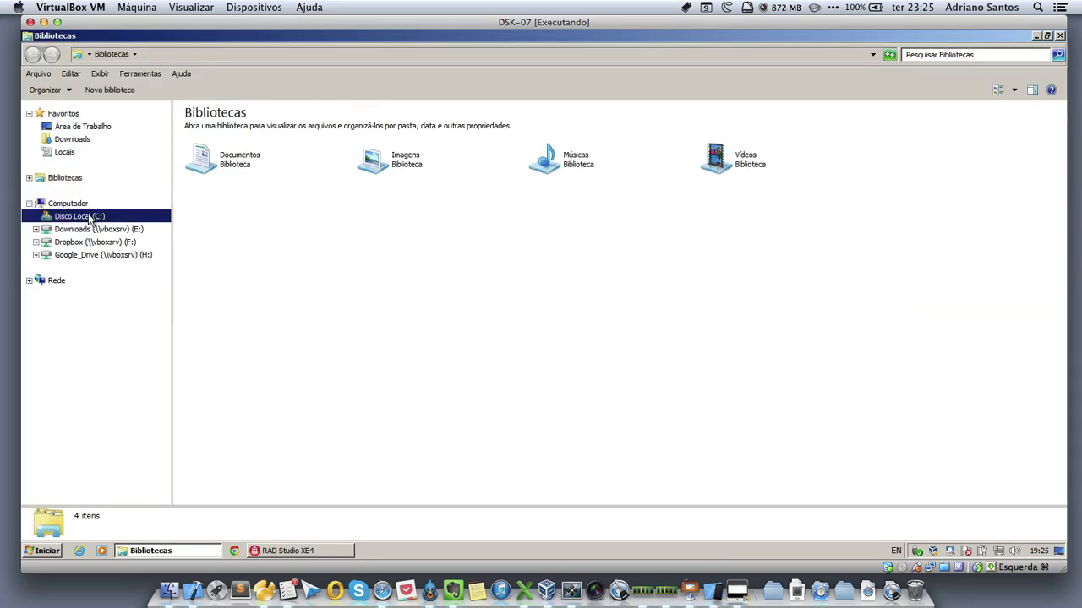
{"action": "left_click", "coordinate": [123, 243]}
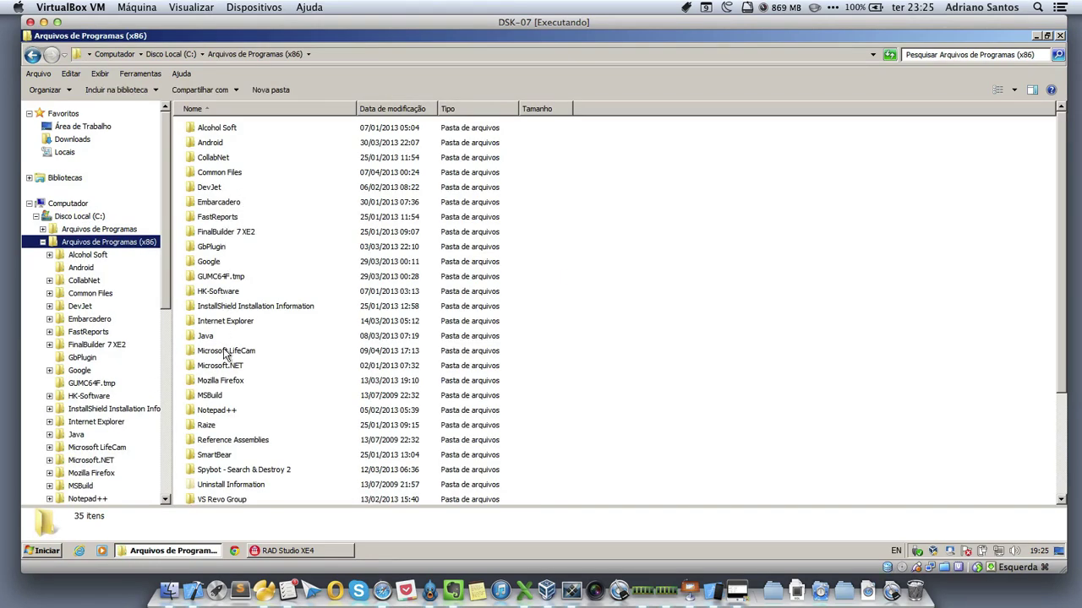
{"action": "double_click", "coordinate": [213, 203]}
{"action": "double_click", "coordinate": [212, 145]}
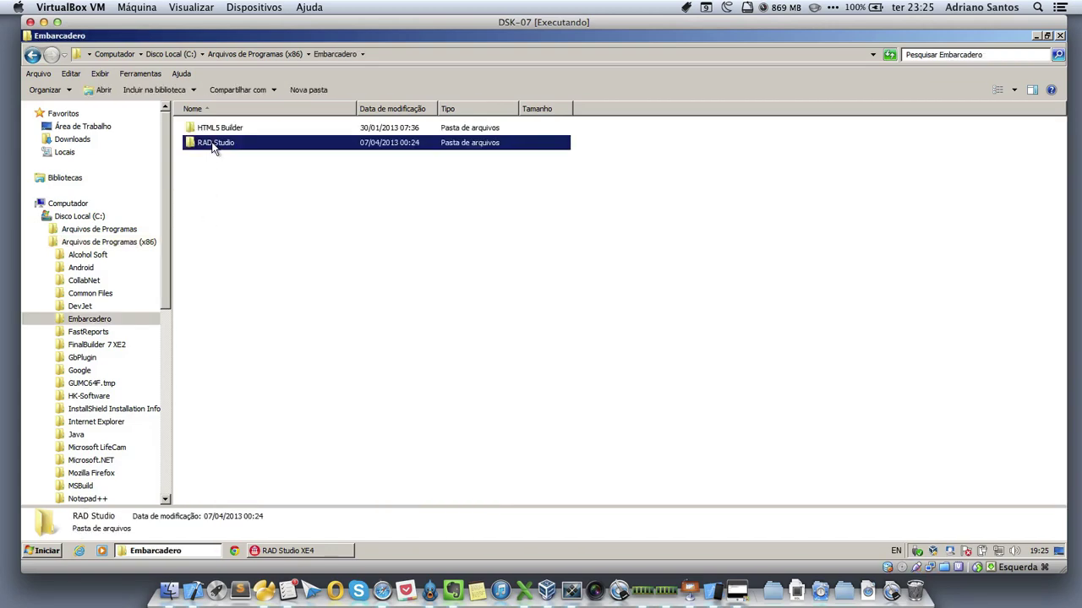
{"action": "left_click", "coordinate": [202, 159]}
{"action": "double_click", "coordinate": [203, 158]}
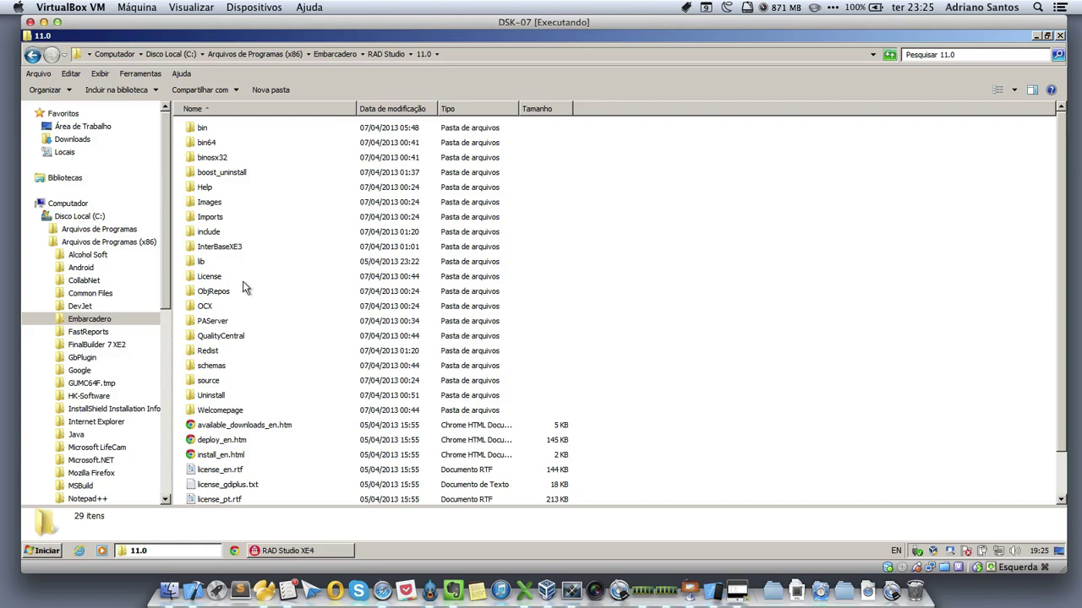
{"action": "left_click", "coordinate": [204, 249]}
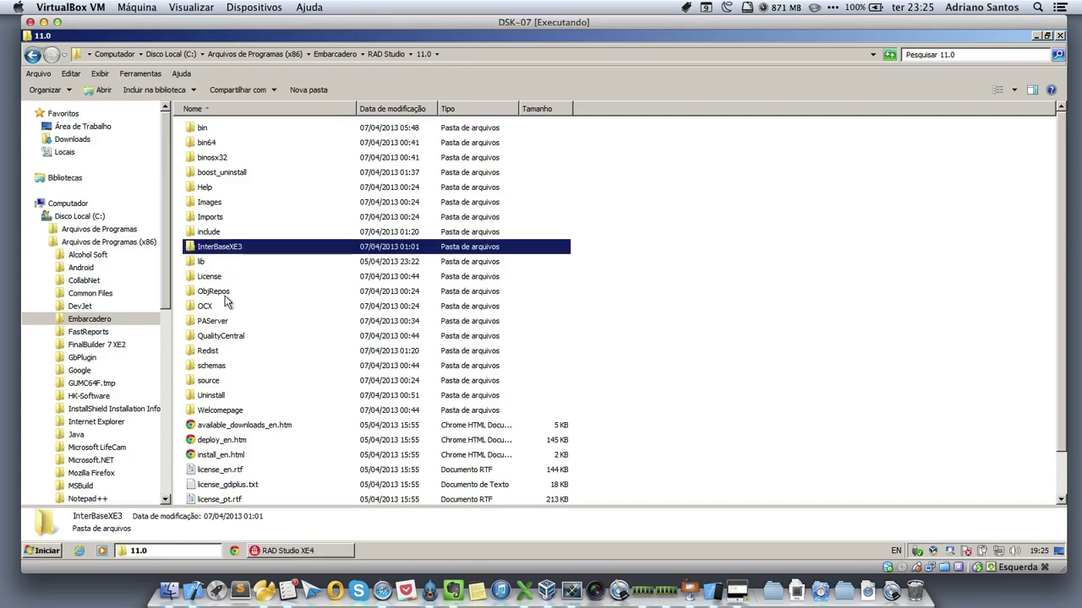
{"action": "left_click", "coordinate": [217, 325]}
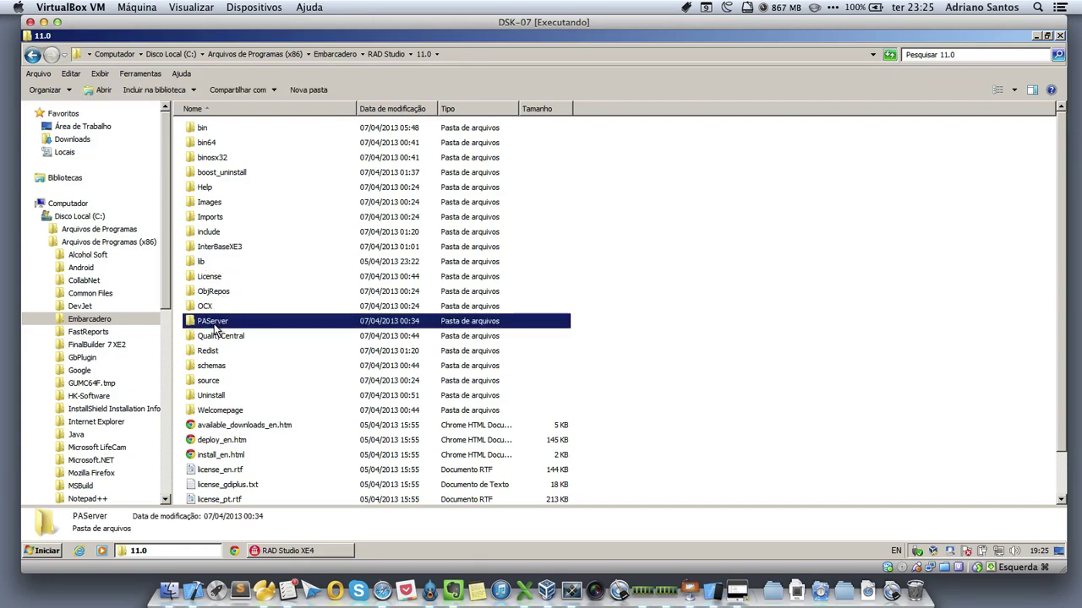
{"action": "double_click", "coordinate": [216, 326]}
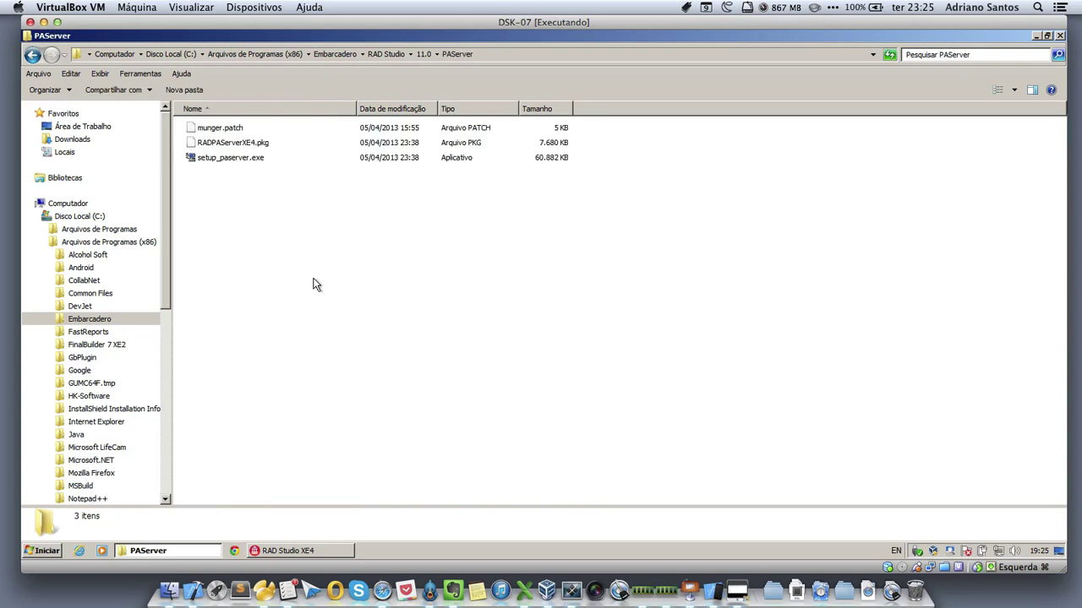
Step: Copy RADPAServerXE4.pkg from the PAServer folder to the shared Downloads (E:) drive
{"action": "left_click", "coordinate": [241, 145]}
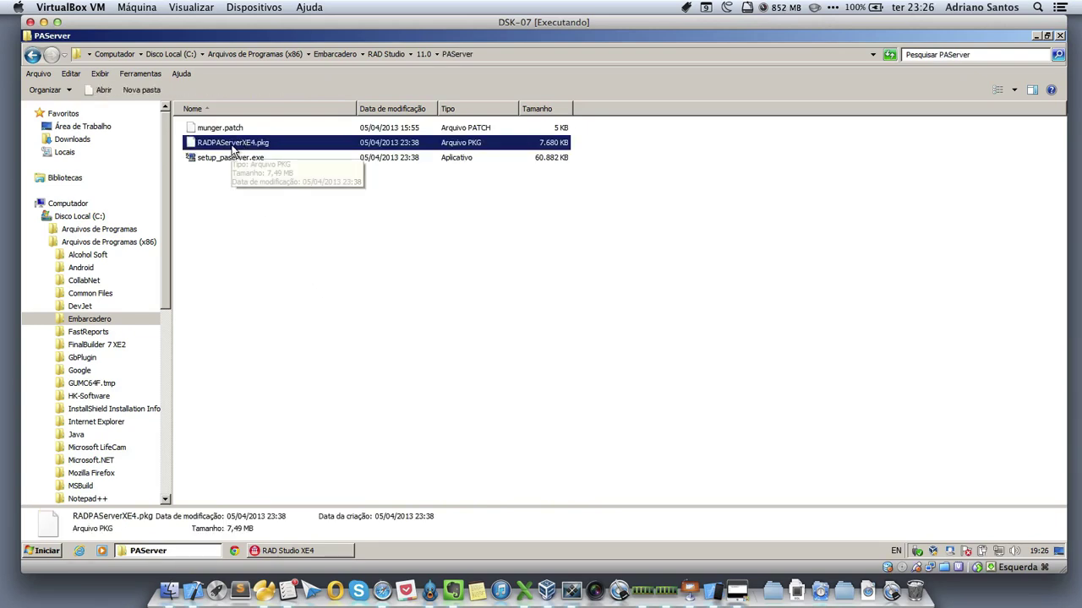
{"action": "key", "text": "shift+F10"}
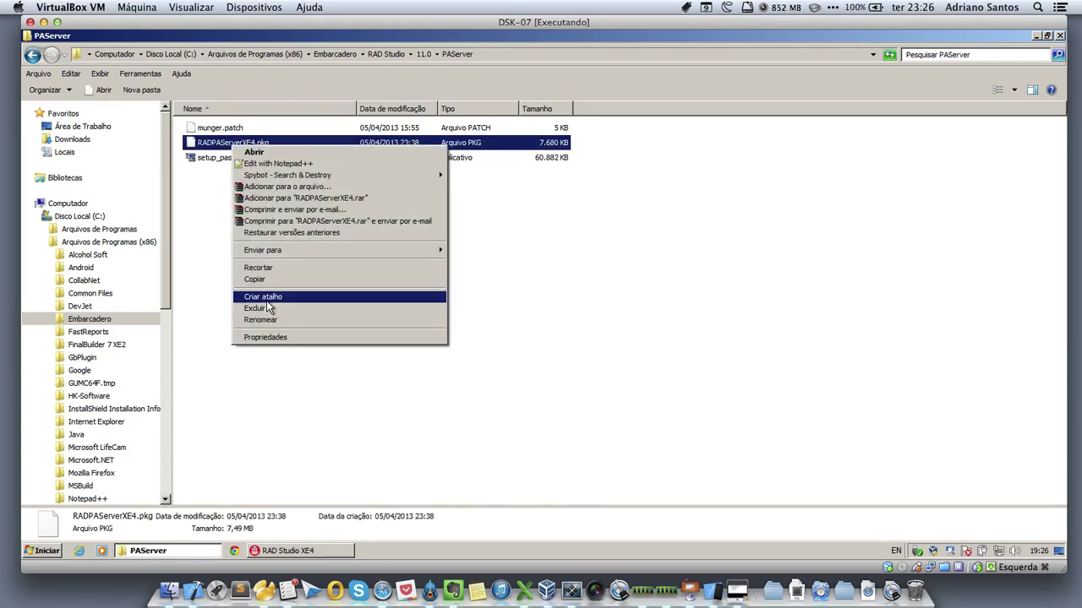
{"action": "left_click", "coordinate": [266, 281]}
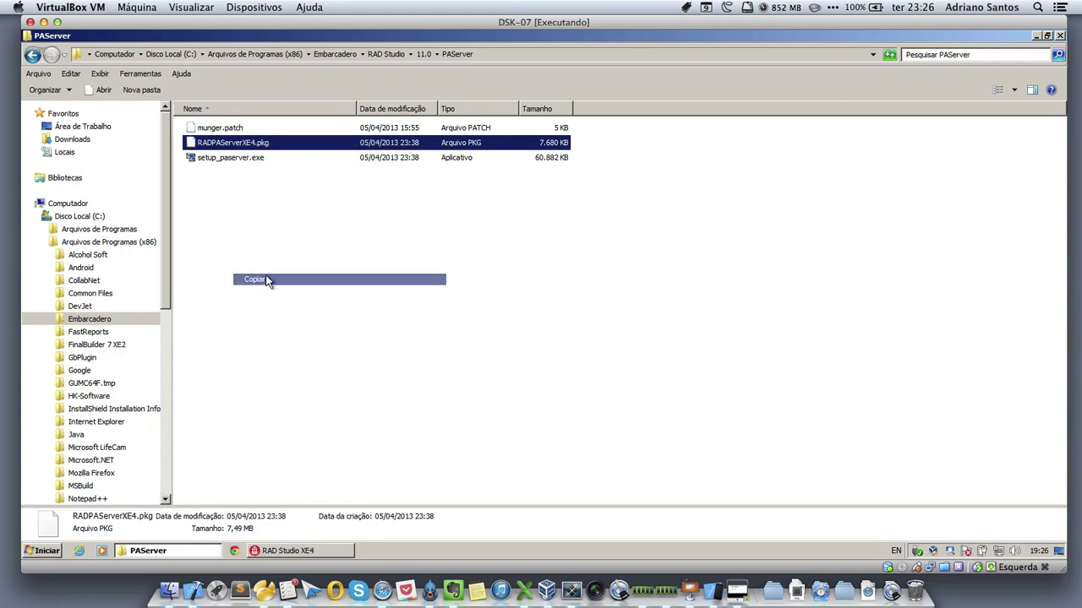
{"action": "left_click", "coordinate": [36, 217]}
{"action": "left_click", "coordinate": [91, 230]}
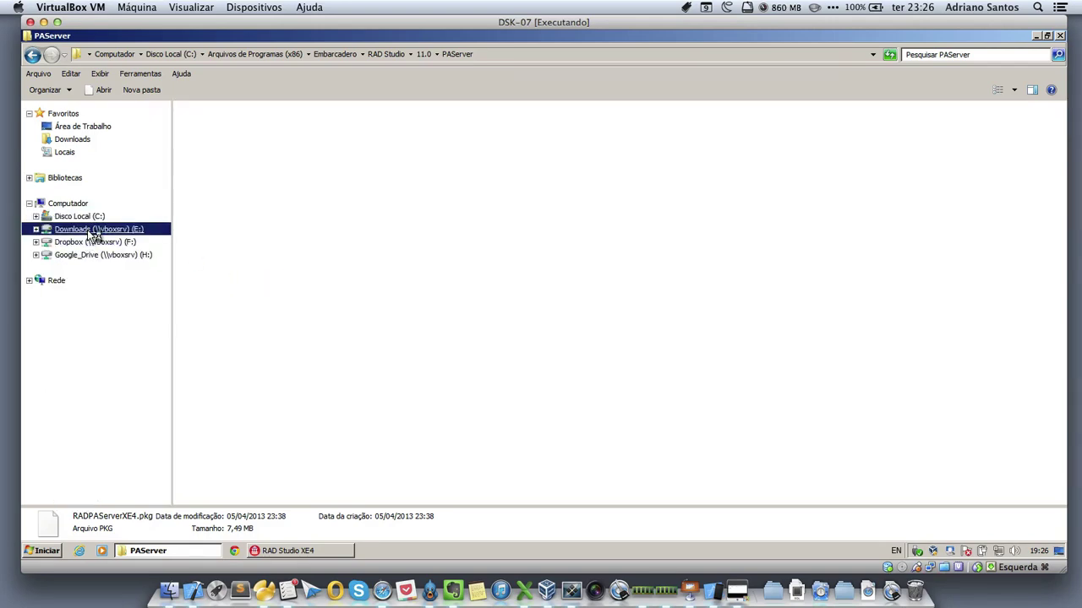
{"action": "right_click", "coordinate": [780, 405]}
{"action": "left_click", "coordinate": [811, 480]}
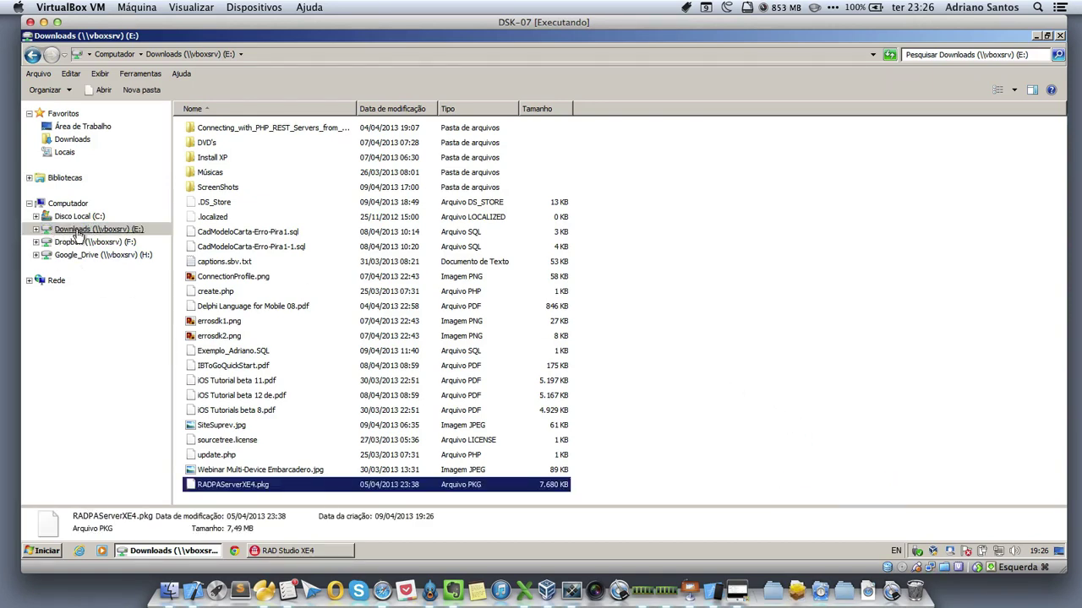
{"action": "left_click", "coordinate": [707, 363]}
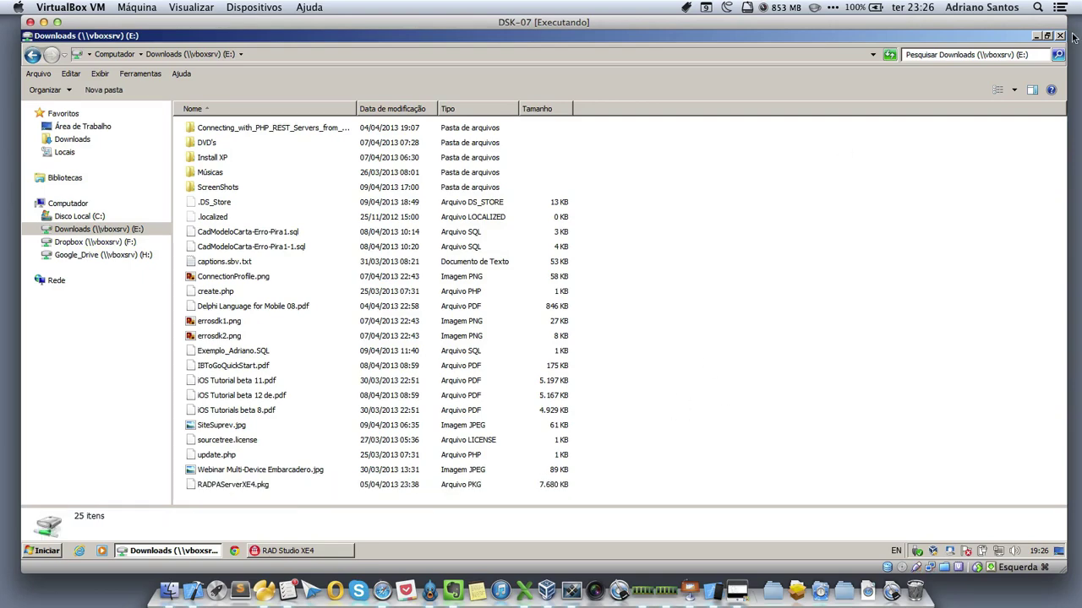
Step: Switch to the Mac's Finder, open RADPAServerXE4.pkg from the Transferências folder, and minimize the Organizer and Xcode windows
{"action": "left_click", "coordinate": [43, 22]}
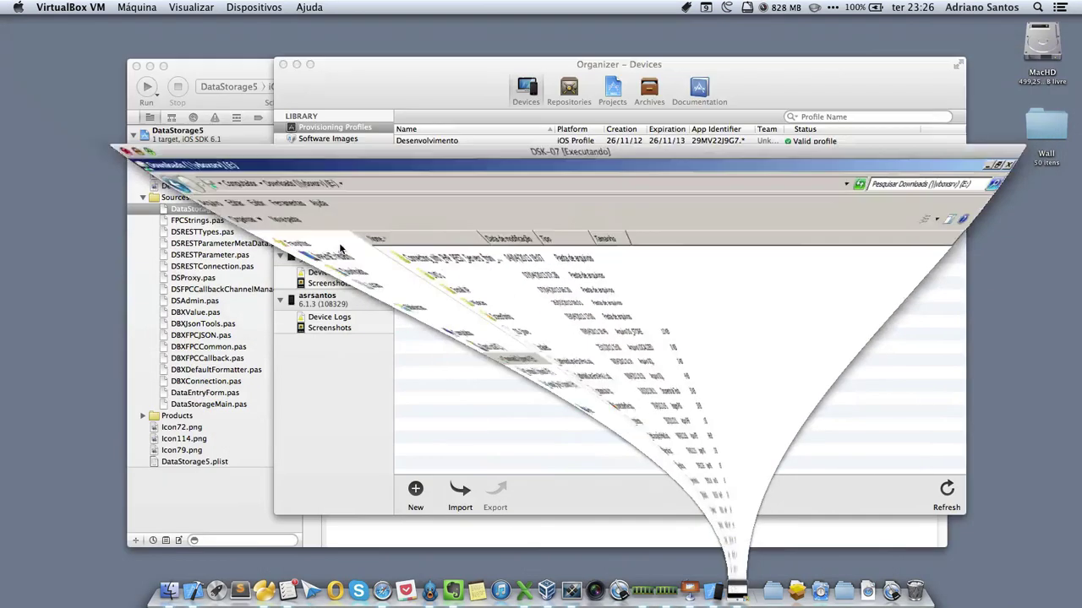
{"action": "left_click", "coordinate": [157, 558]}
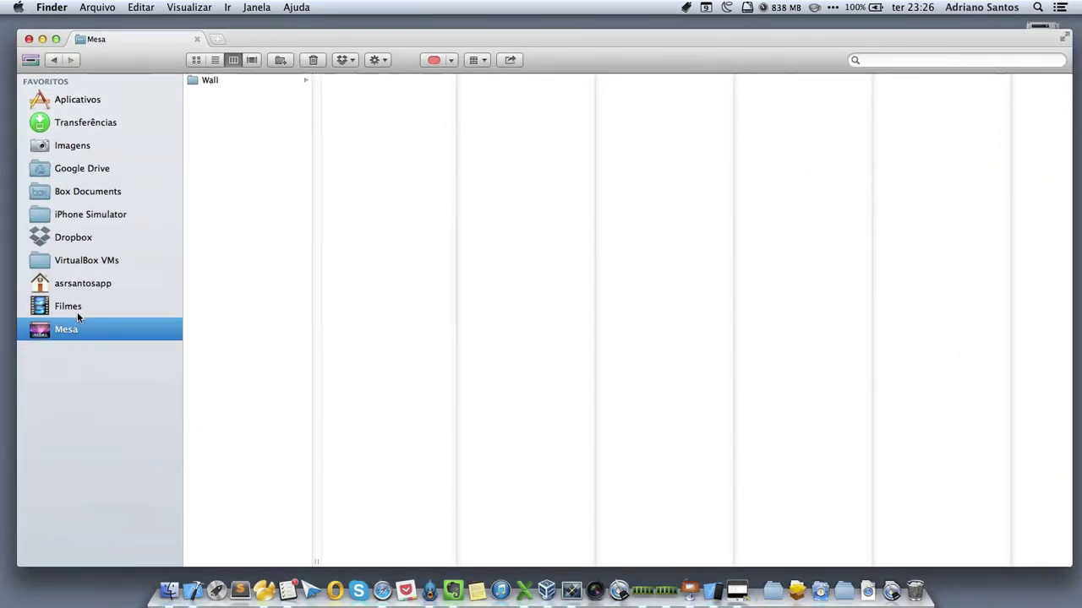
{"action": "left_click", "coordinate": [81, 126]}
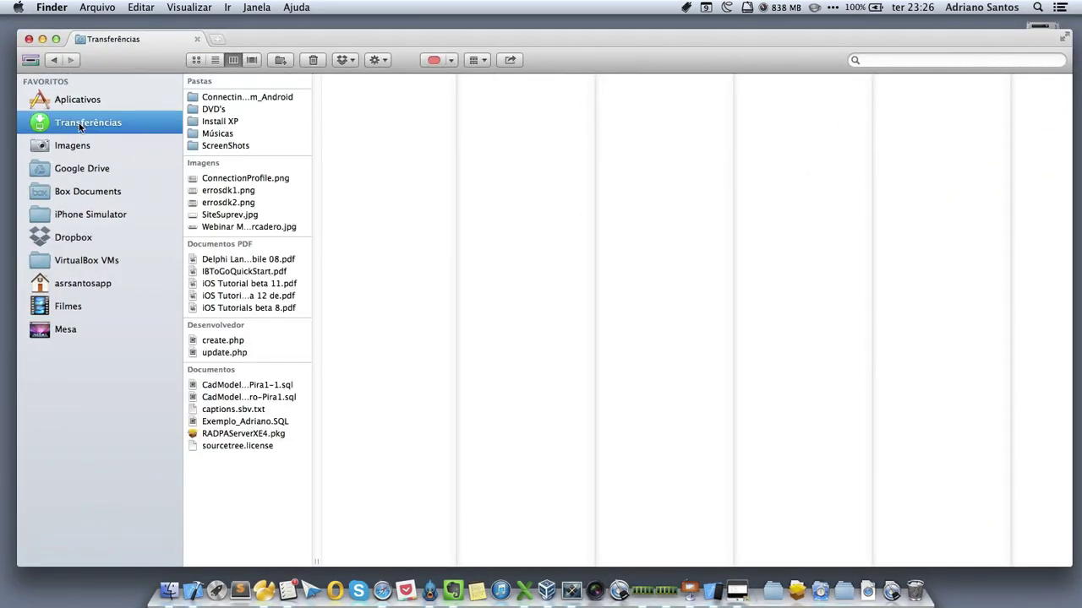
{"action": "left_click", "coordinate": [248, 435]}
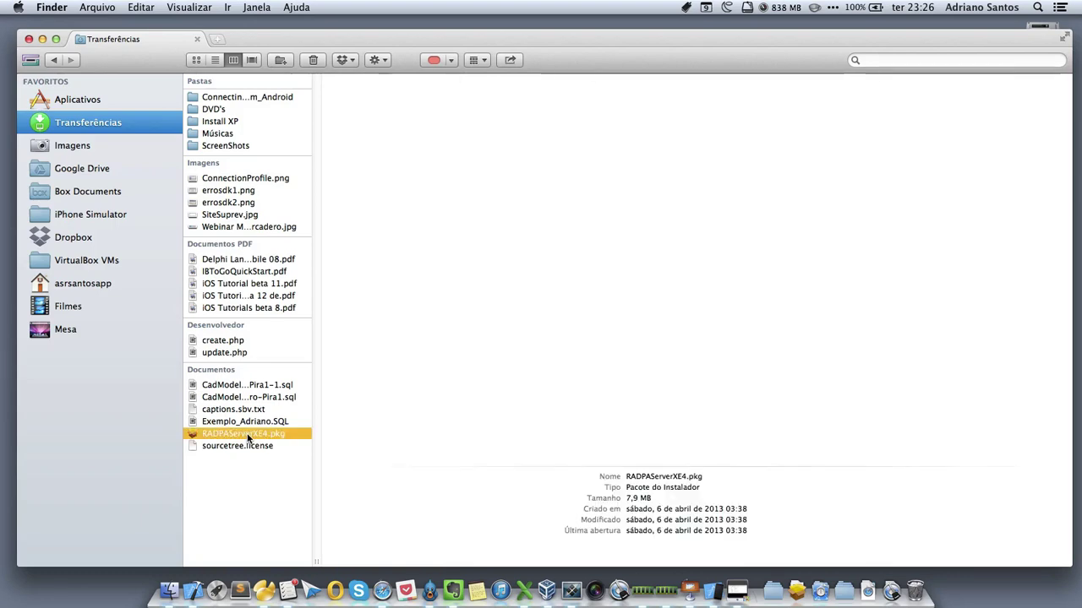
{"action": "double_click", "coordinate": [246, 435]}
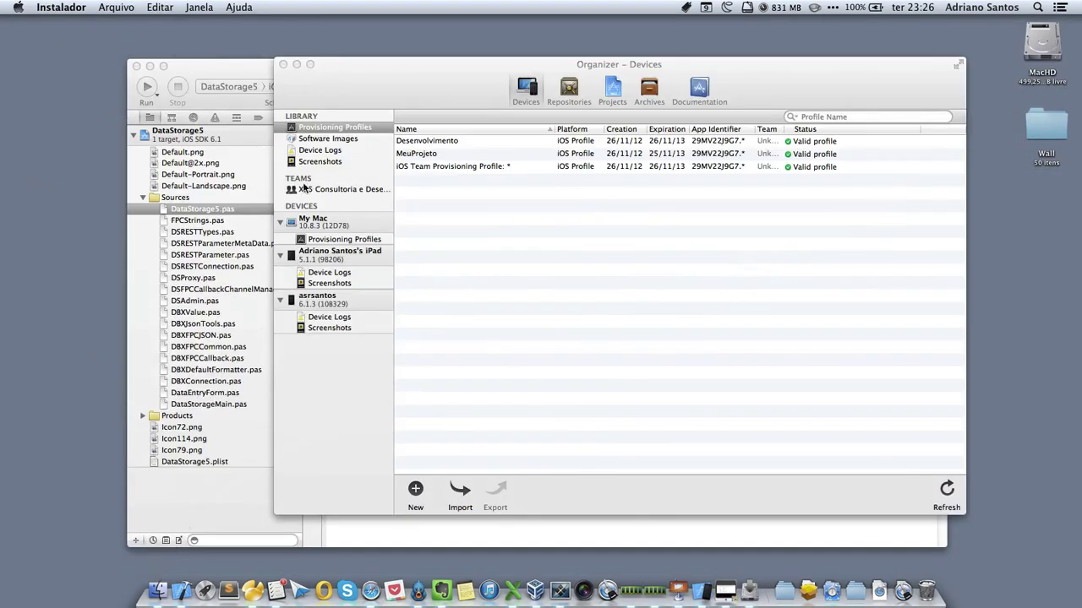
{"action": "left_click", "coordinate": [296, 65]}
{"action": "left_click", "coordinate": [150, 66]}
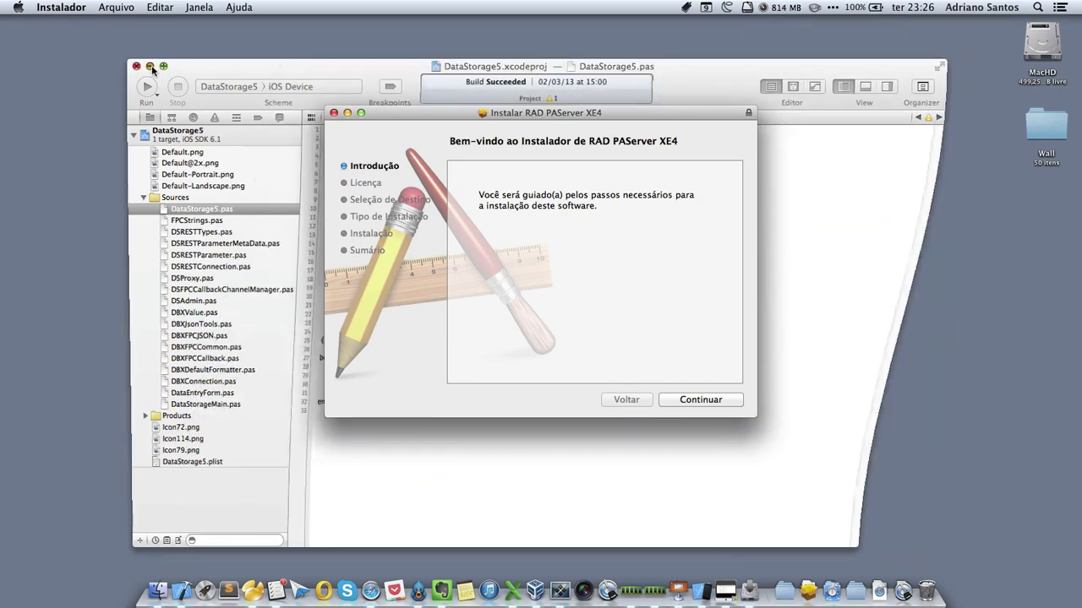
Step: Accept the RAD PAServer XE4 license agreement and start the standard installation on MacHD
{"action": "left_click", "coordinate": [700, 400]}
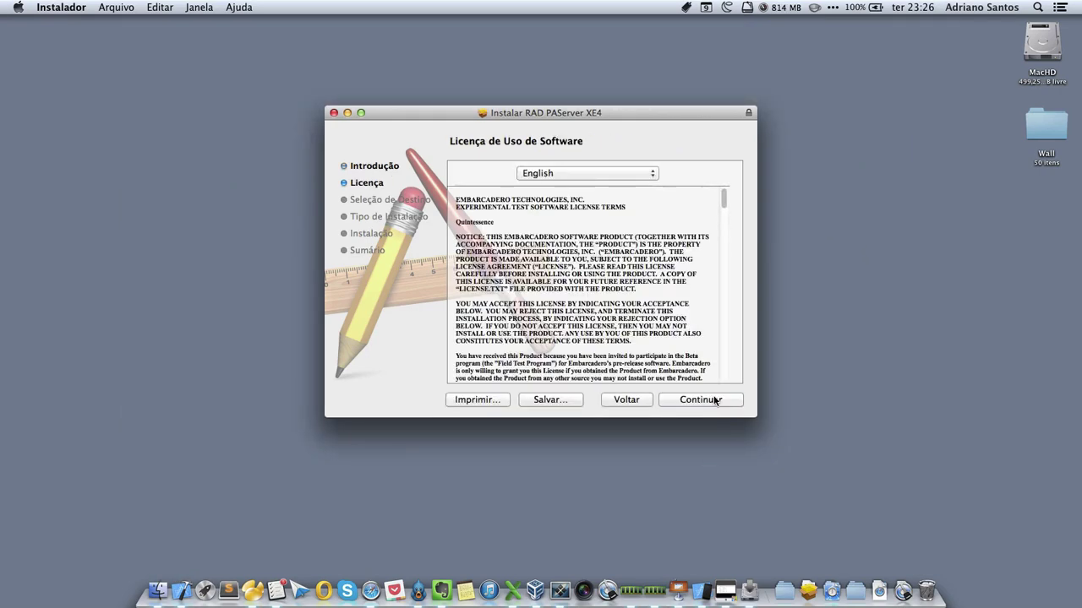
{"action": "left_click", "coordinate": [705, 401]}
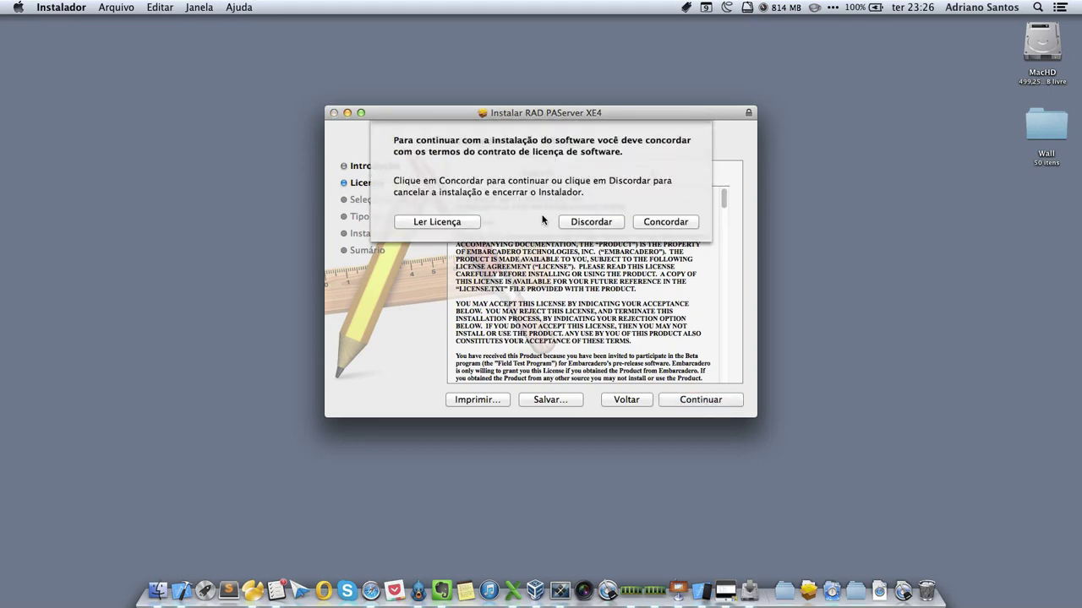
{"action": "left_click", "coordinate": [665, 229]}
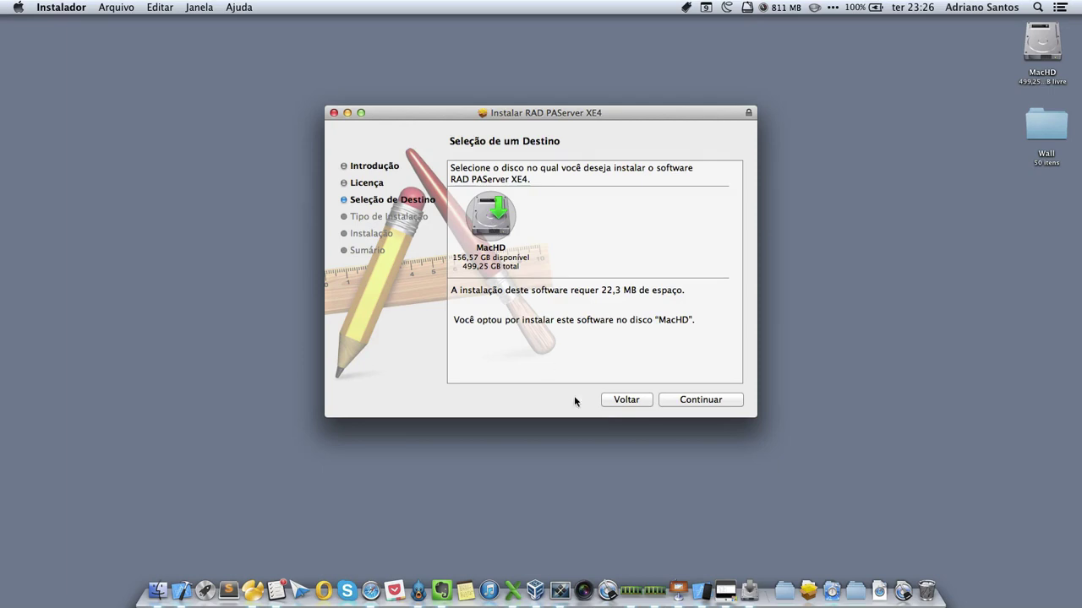
{"action": "left_click", "coordinate": [710, 404]}
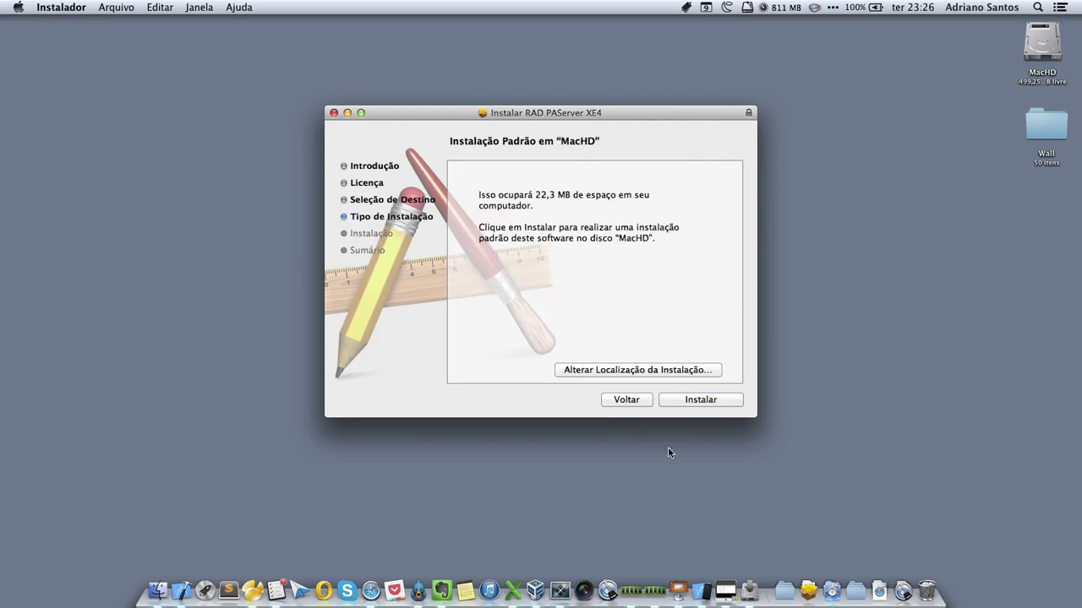
{"action": "left_click", "coordinate": [702, 400]}
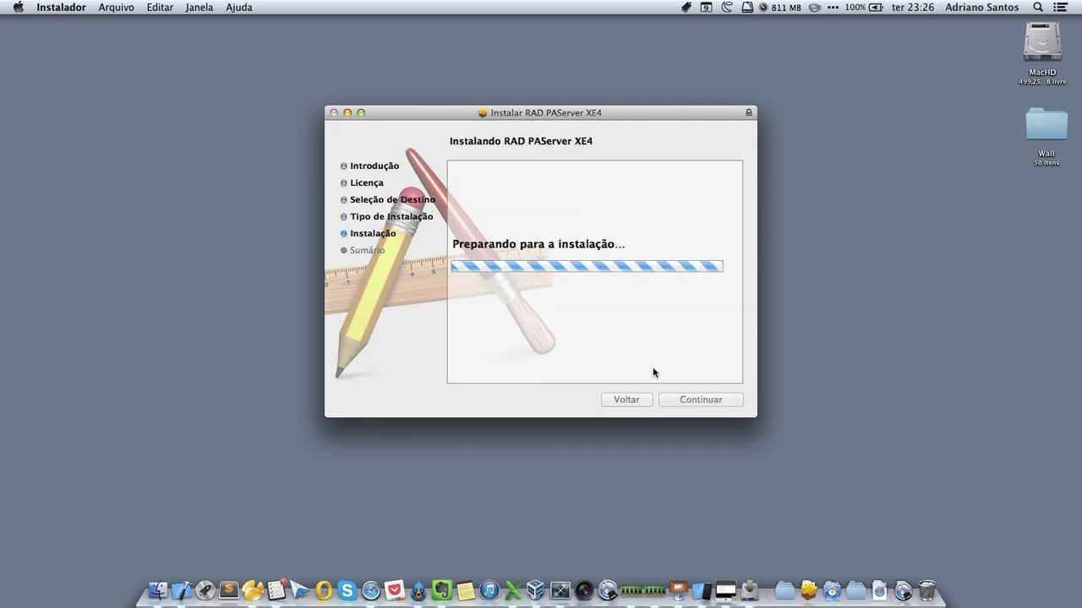
Step: Authorize the RAD PAServer XE4 installation with the Mac account password and close the installer
{"action": "type", "text": "*****"}
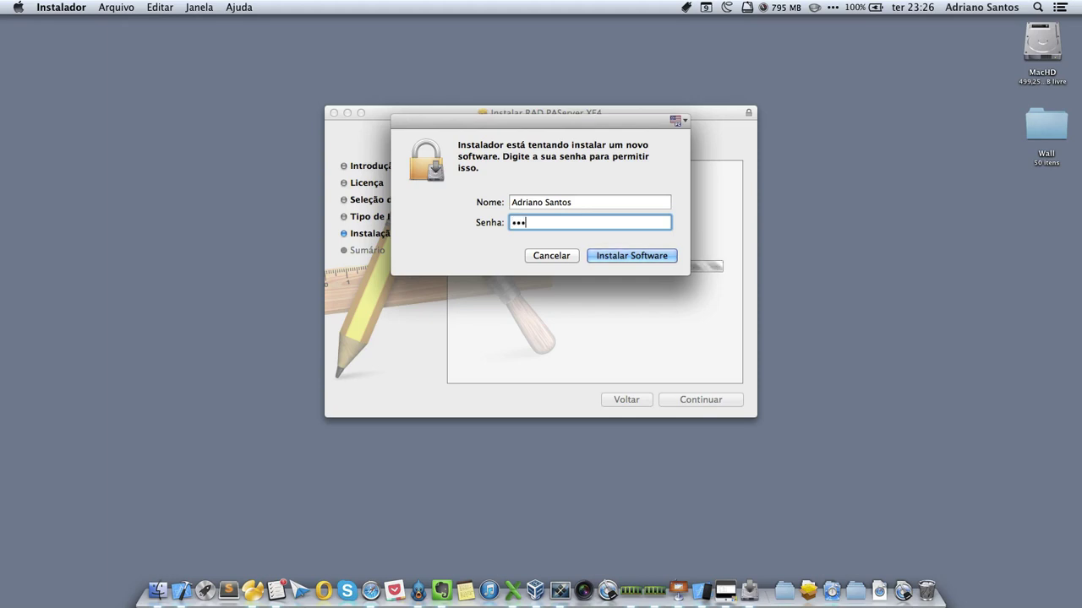
{"action": "type", "text": "**"}
{"action": "left_click", "coordinate": [653, 257]}
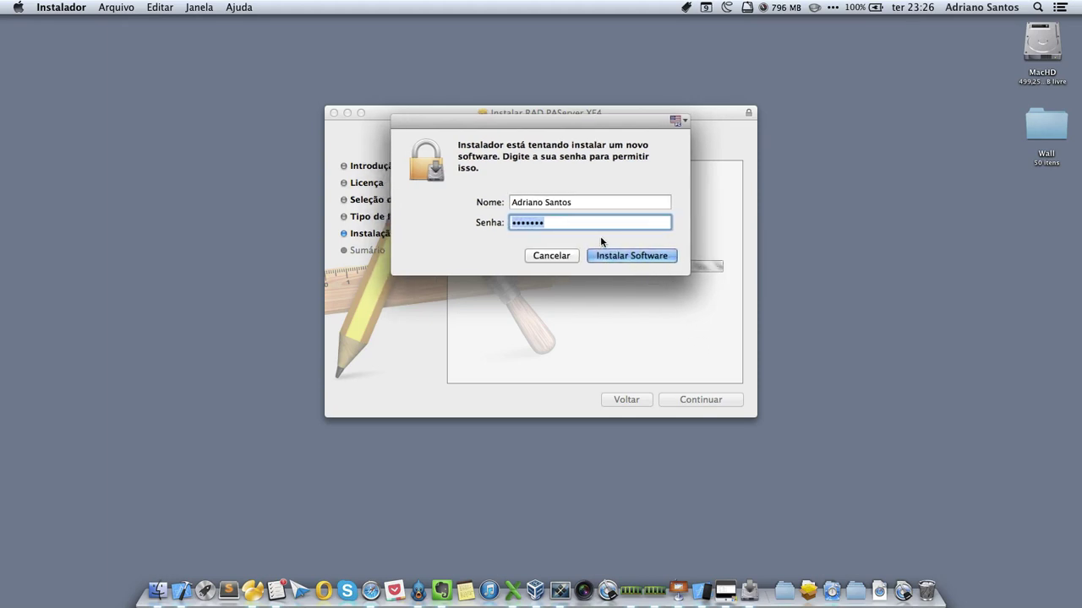
{"action": "type", "text": "********"}
{"action": "key", "text": "Return"}
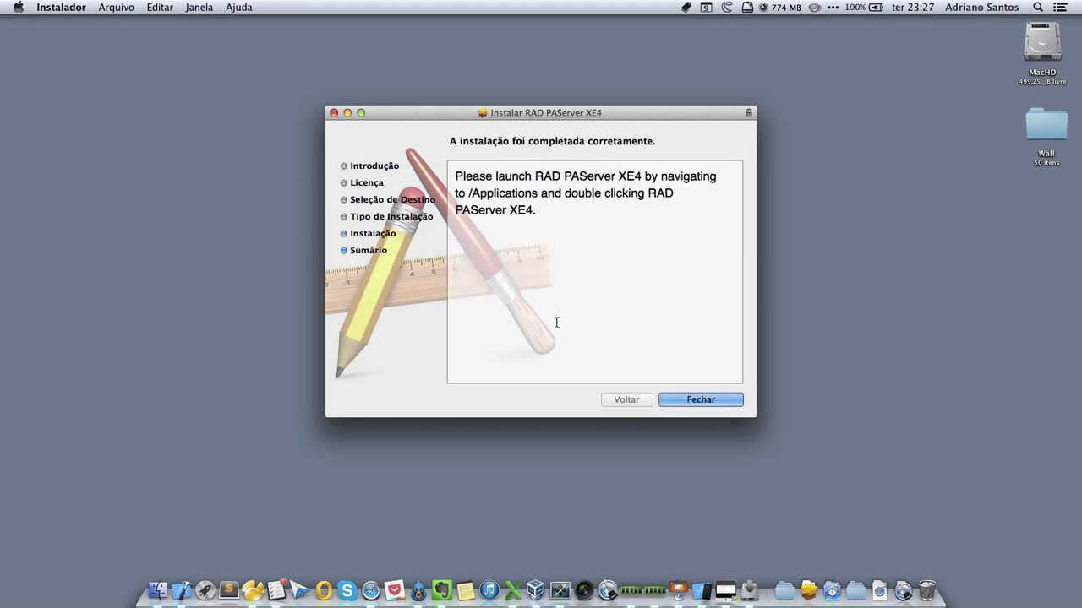
{"action": "left_click", "coordinate": [685, 400]}
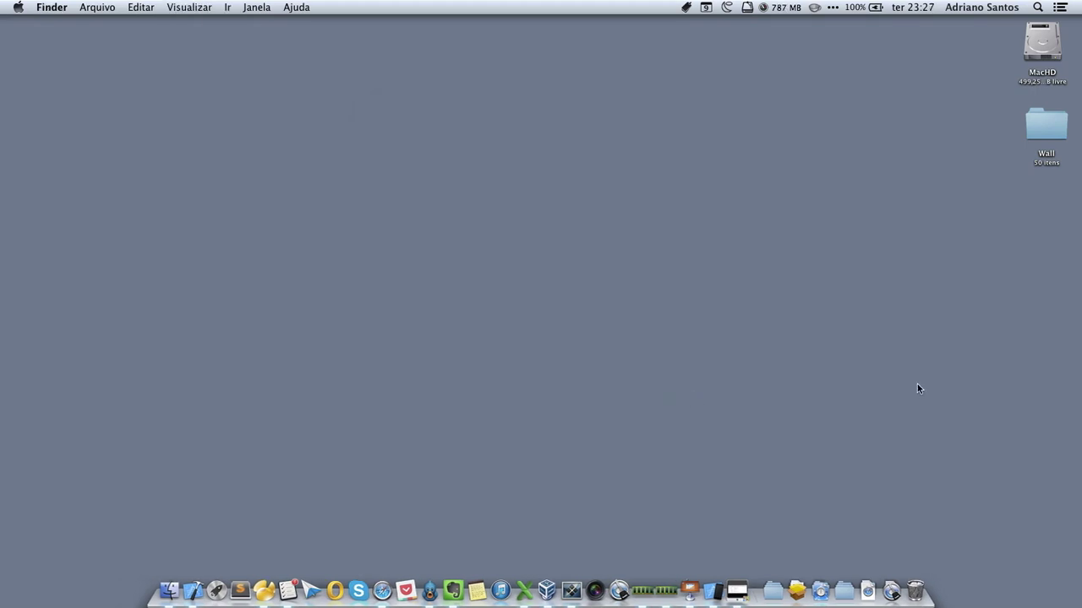
Step: Launch RAD PAServer XE4 from the Mac's Aplicativos folder
{"action": "left_click", "coordinate": [893, 589]}
{"action": "scroll", "coordinate": [951, 298], "scroll_direction": "down", "scroll_amount": 10}
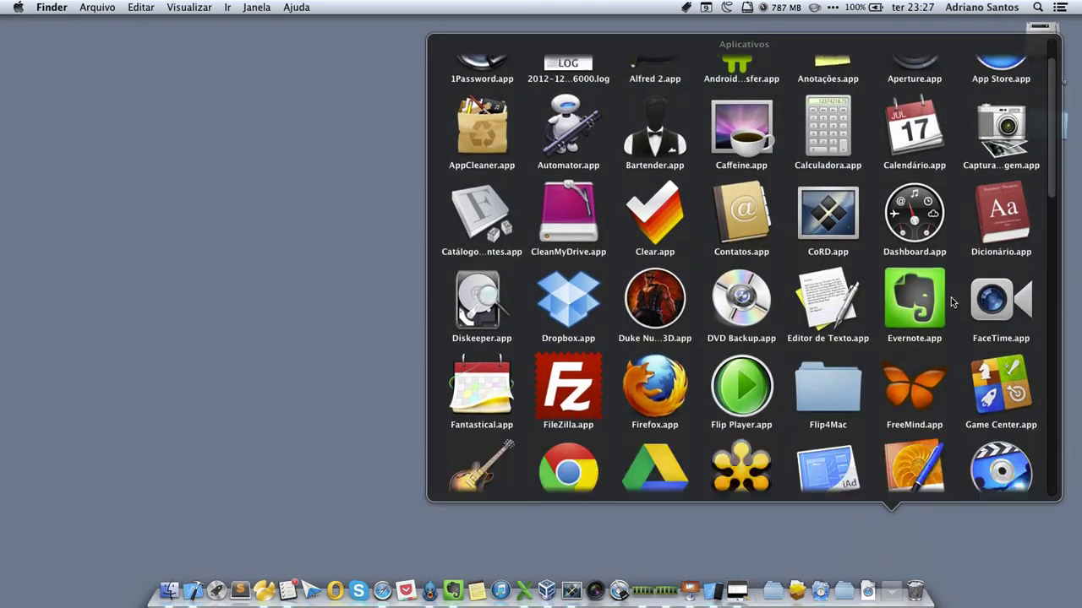
{"action": "scroll", "coordinate": [951, 297], "scroll_direction": "down", "scroll_amount": 10}
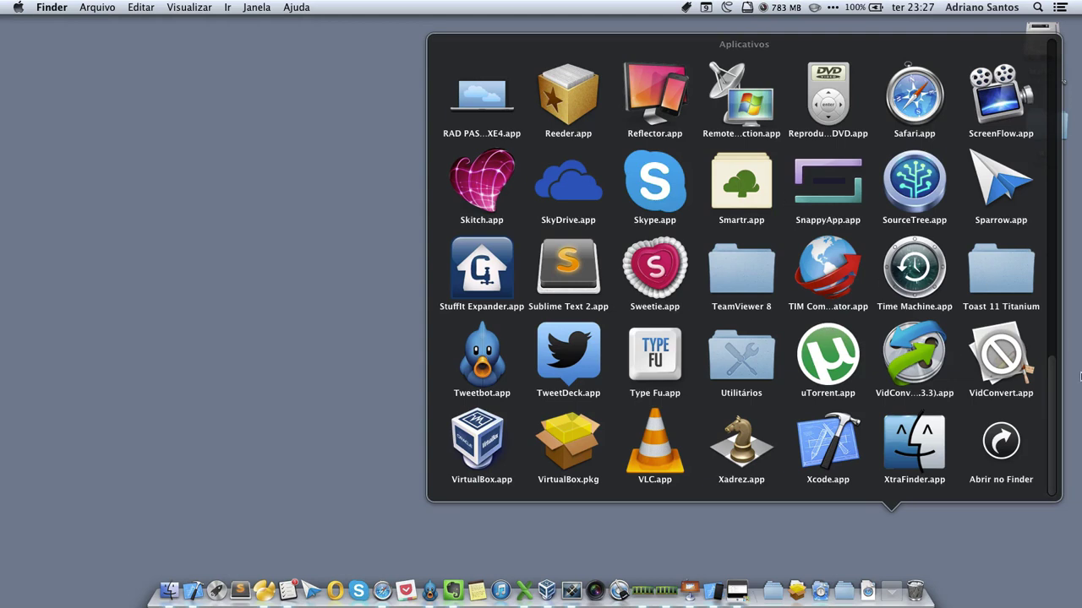
{"action": "scroll", "coordinate": [1055, 384], "scroll_direction": "up", "scroll_amount": 2}
{"action": "scroll", "coordinate": [1055, 384], "scroll_direction": "up", "scroll_amount": 1}
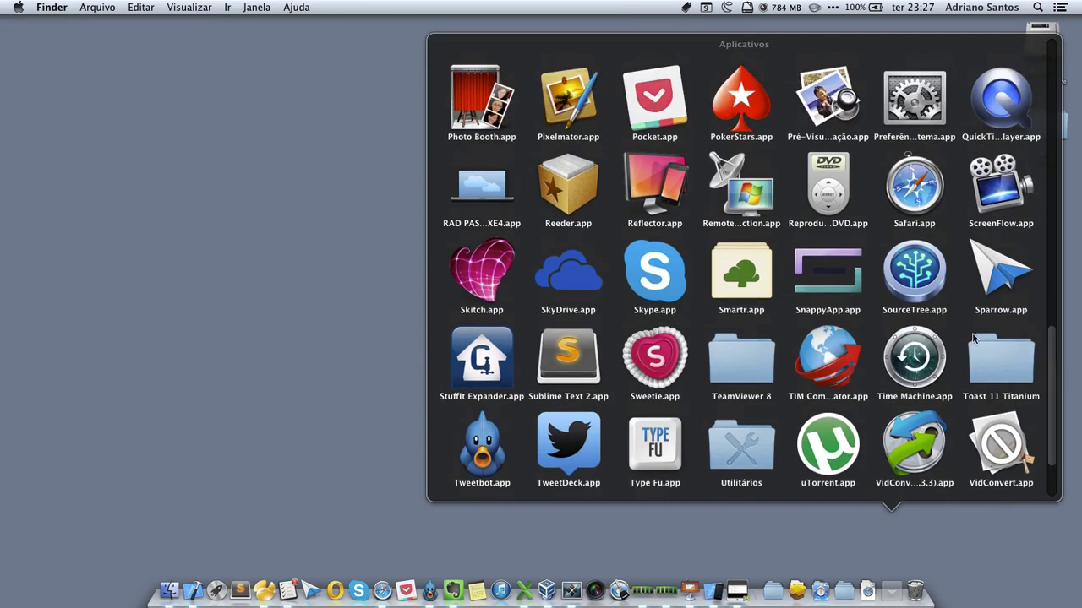
{"action": "left_click", "coordinate": [485, 188]}
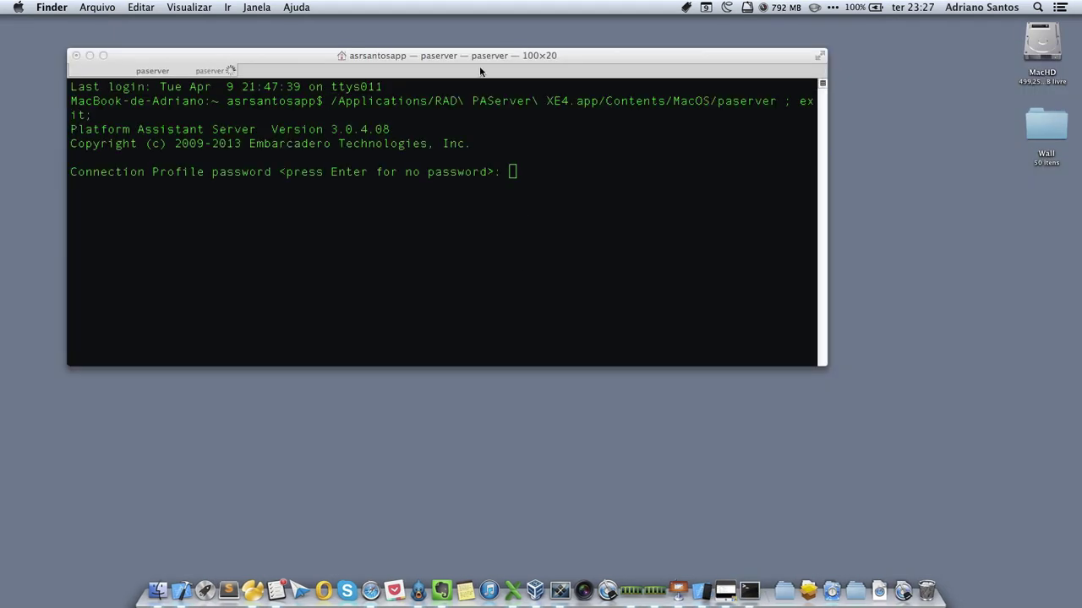
Step: Submit the connection profile password to start the Platform Assistant Server, and minimize its Terminal window
{"action": "left_click_drag", "start_coordinate": [480, 71], "coordinate": [584, 80]}
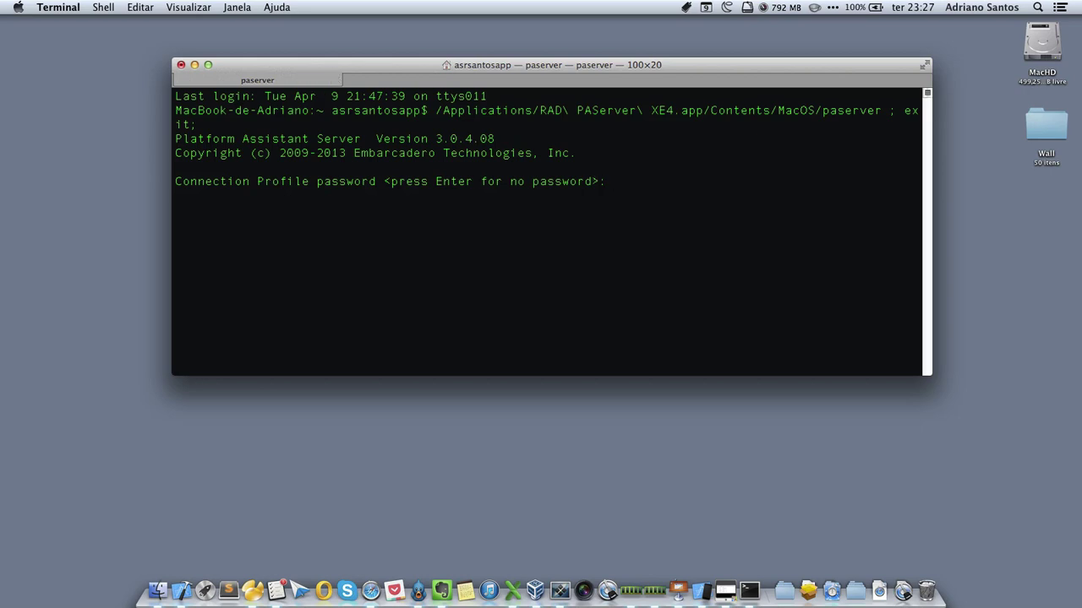
{"action": "key", "text": "Return"}
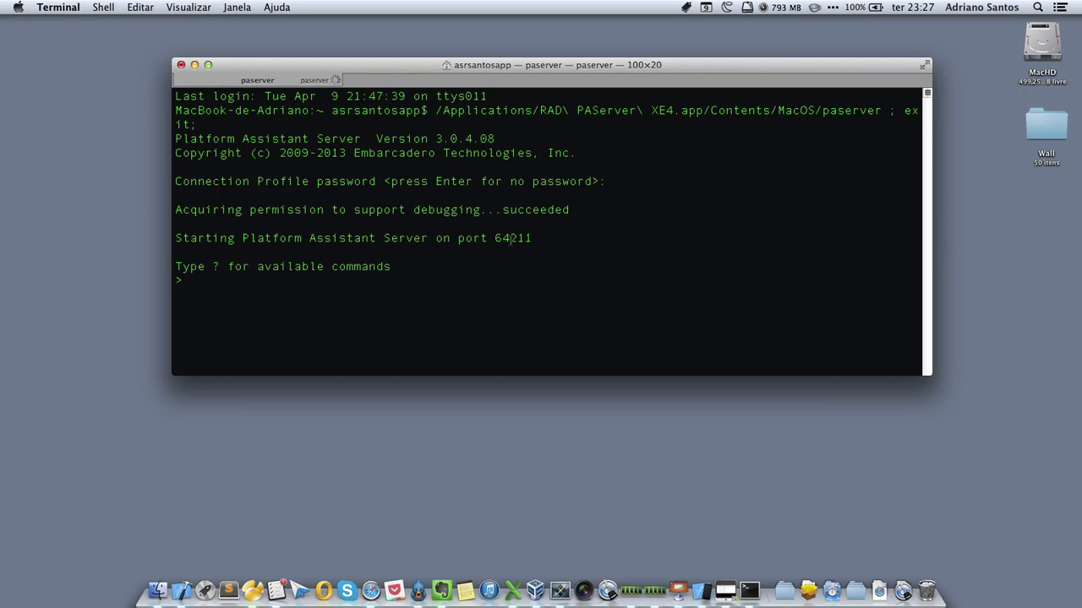
{"action": "left_click", "coordinate": [194, 65]}
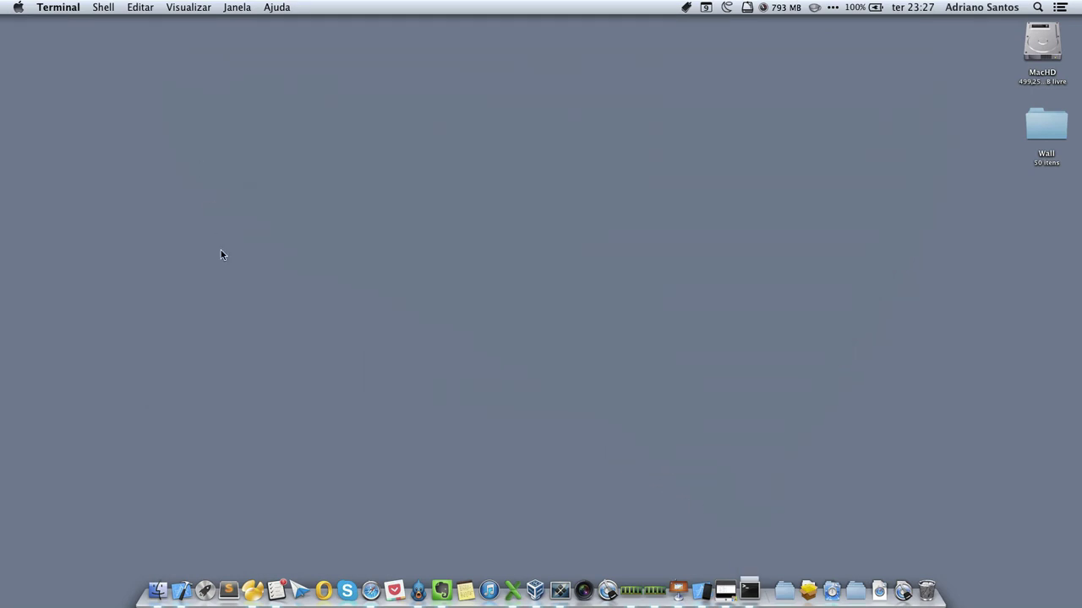
Step: Restore the DSK-07 virtual machine window and switch to RAD Studio's connection profile wizard
{"action": "left_click", "coordinate": [282, 284]}
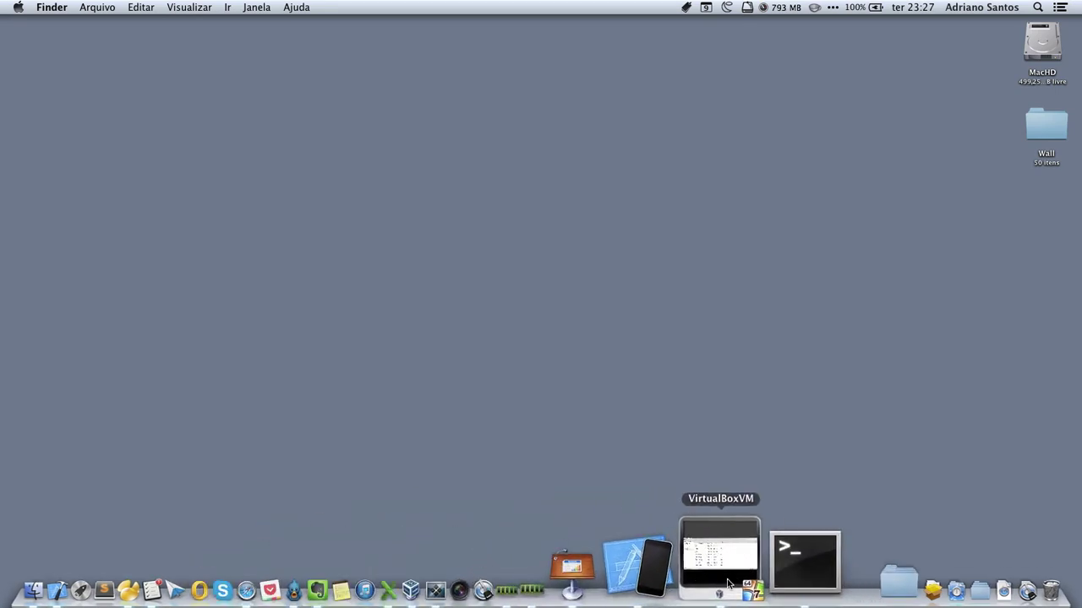
{"action": "left_click", "coordinate": [725, 566]}
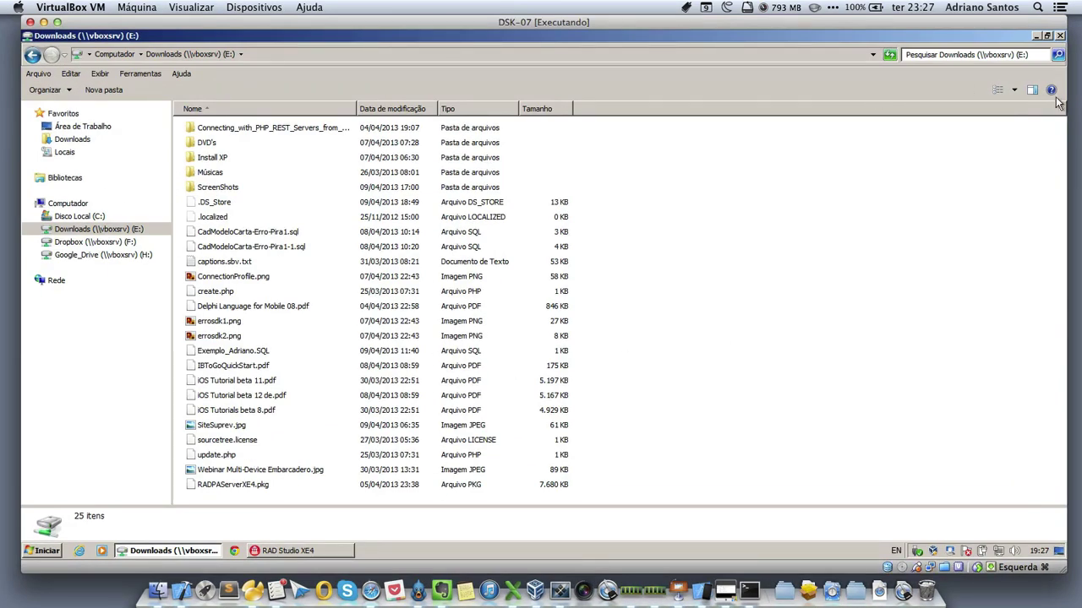
{"action": "key", "text": "alt+Tab"}
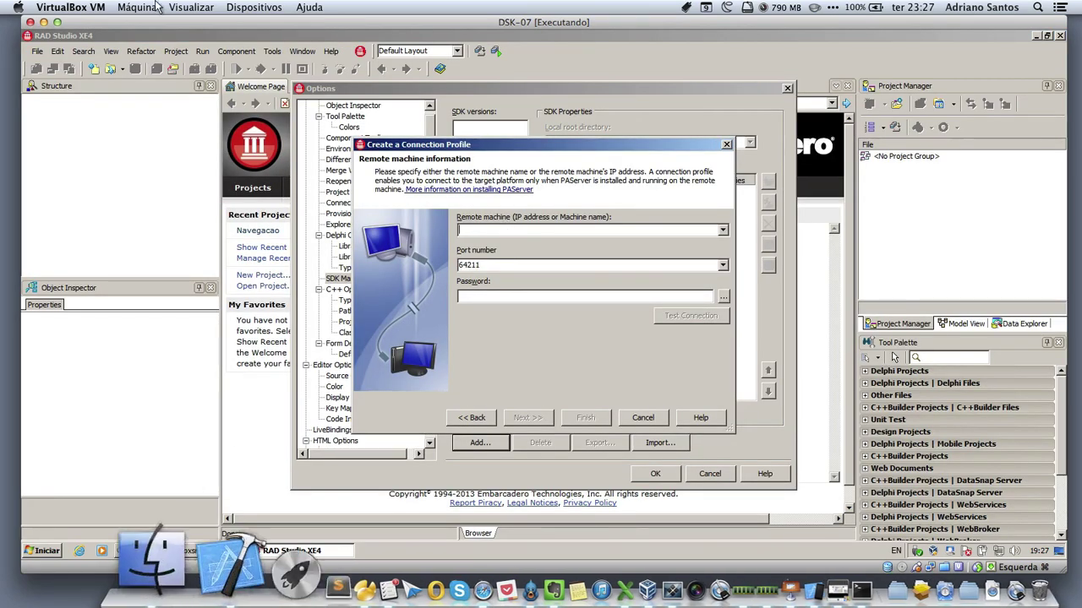
Step: Look up the Mac's Wi-Fi IP address in the network settings of Preferências do Sistema, and minimize that window
{"action": "left_click", "coordinate": [18, 7]}
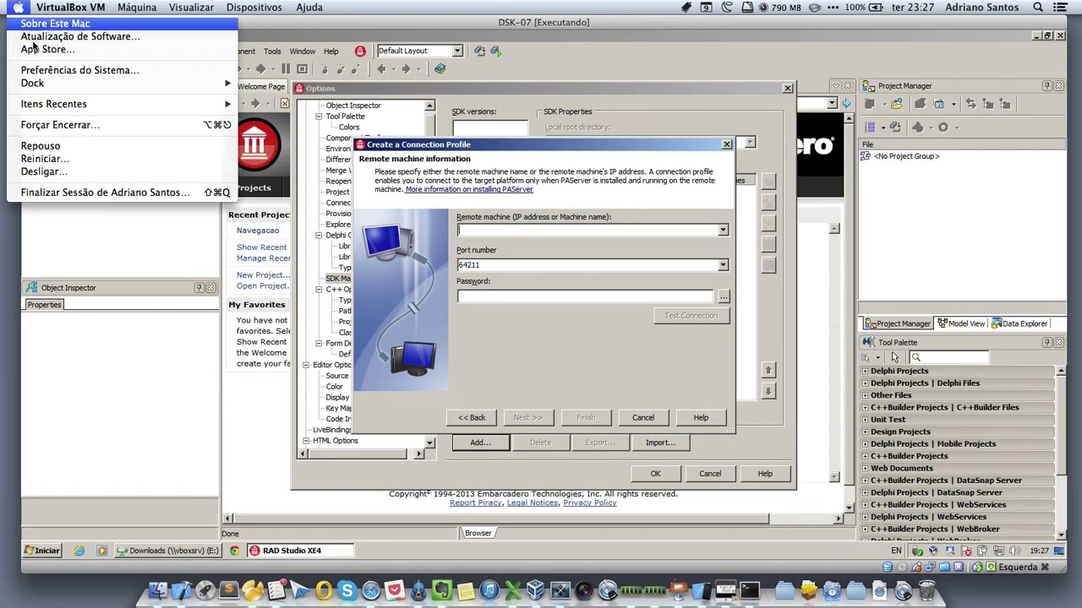
{"action": "left_click", "coordinate": [75, 70]}
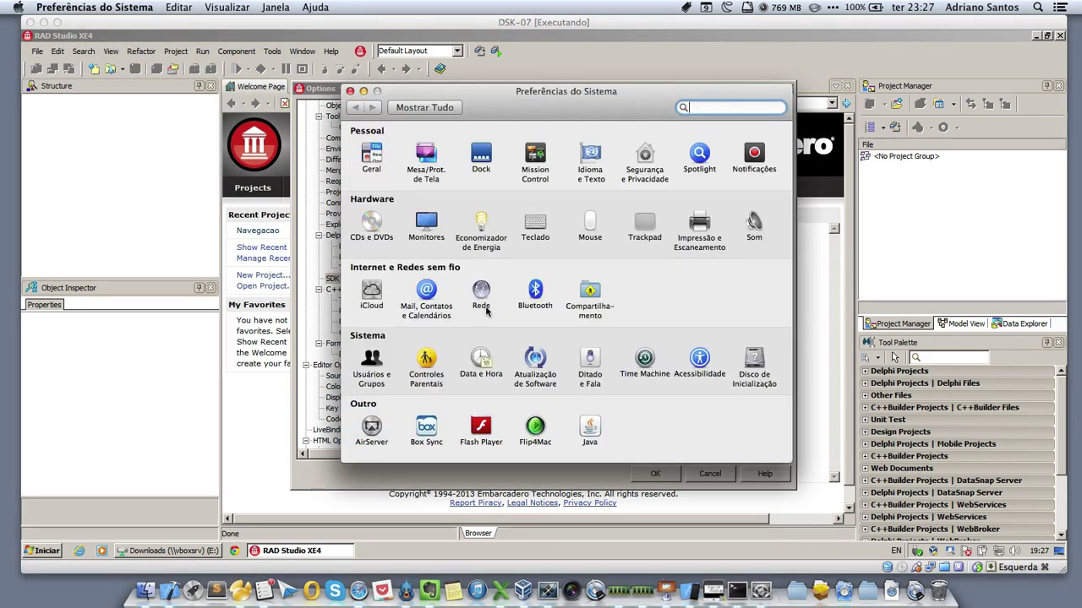
{"action": "left_click", "coordinate": [481, 292]}
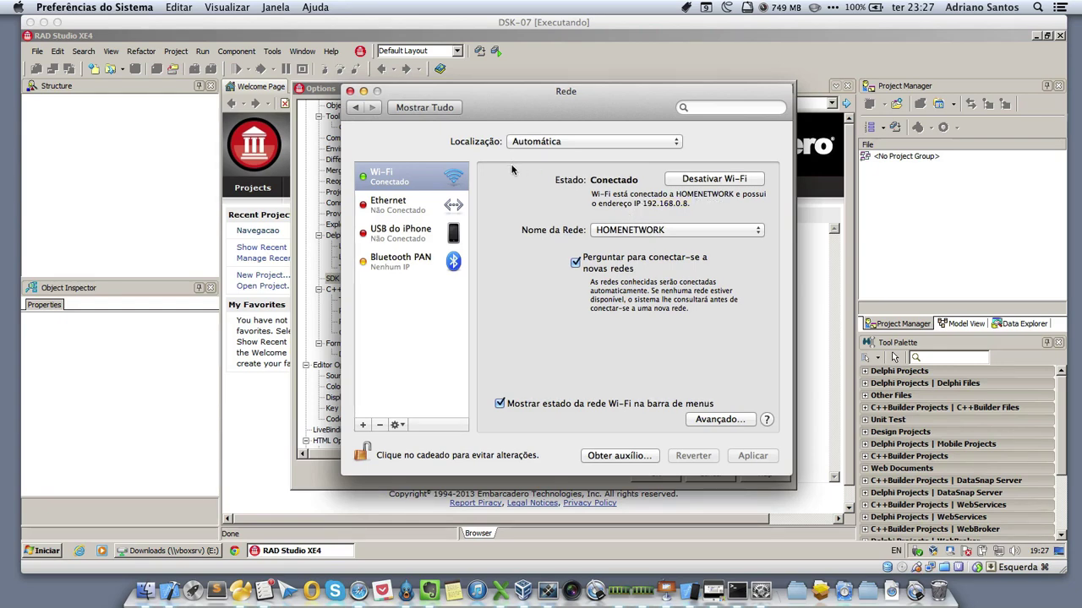
{"action": "left_click", "coordinate": [363, 90]}
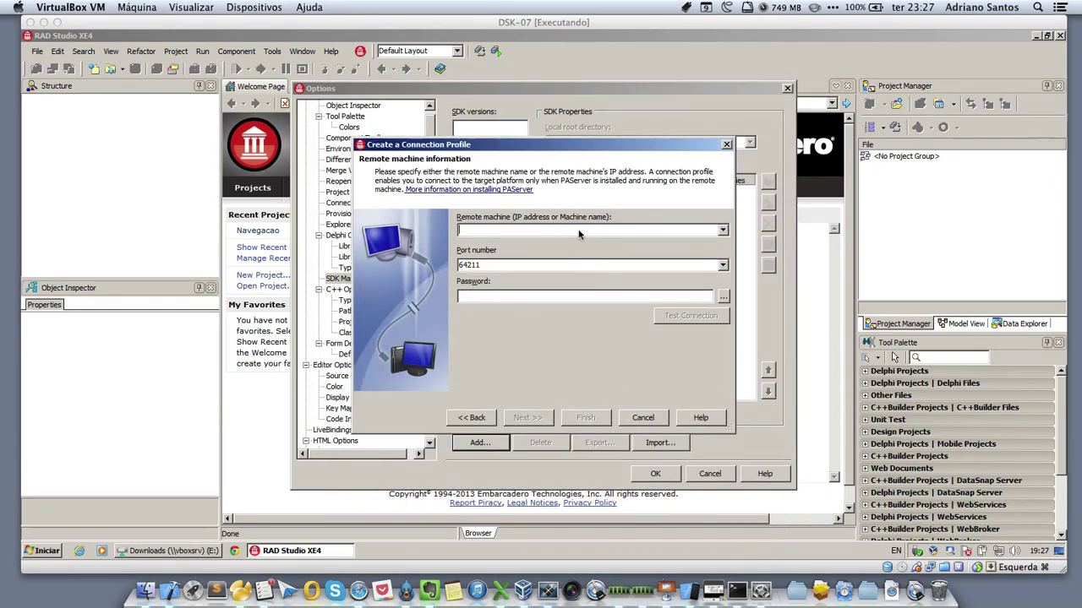
Step: Set the connection profile's remote machine to 192.168.0.8 and enter the PAServer connection password
{"action": "left_click_drag", "start_coordinate": [467, 230], "coordinate": [579, 231]}
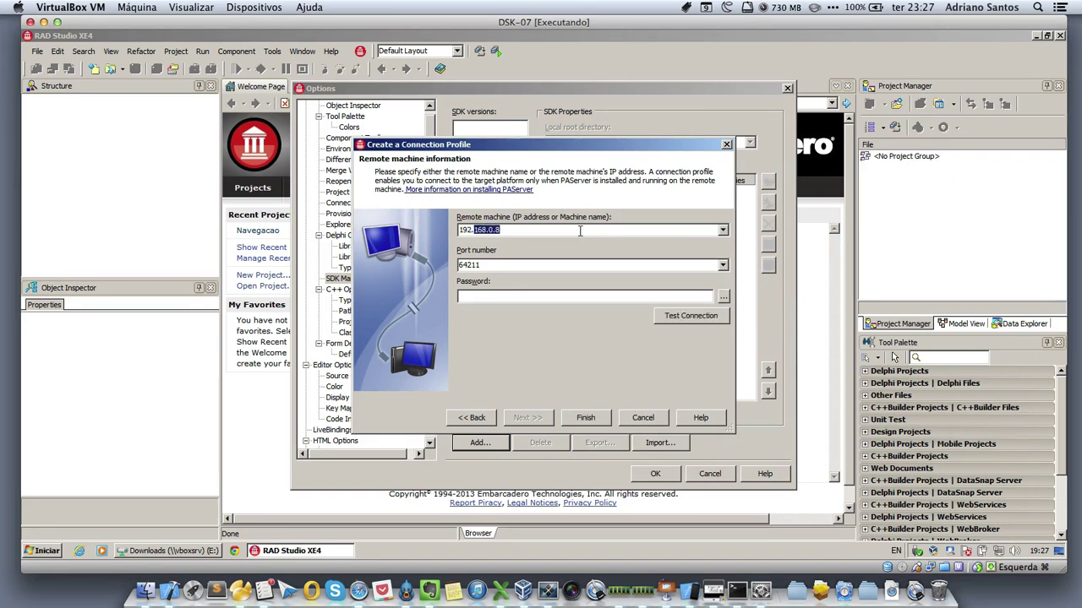
{"action": "key", "text": "Tab"}
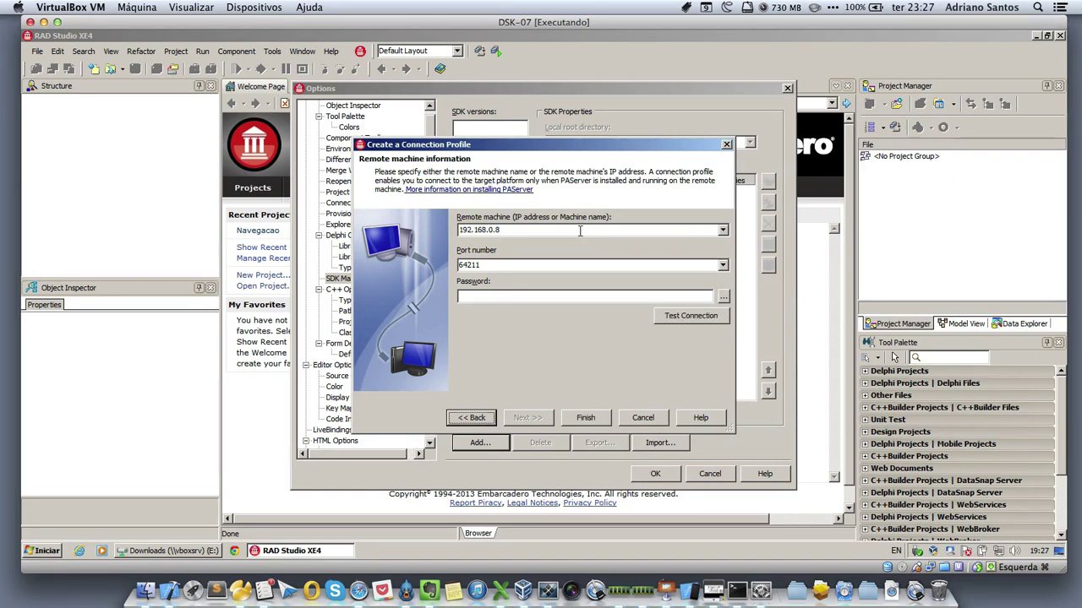
{"action": "left_click", "coordinate": [545, 296]}
{"action": "type", "text": "****"}
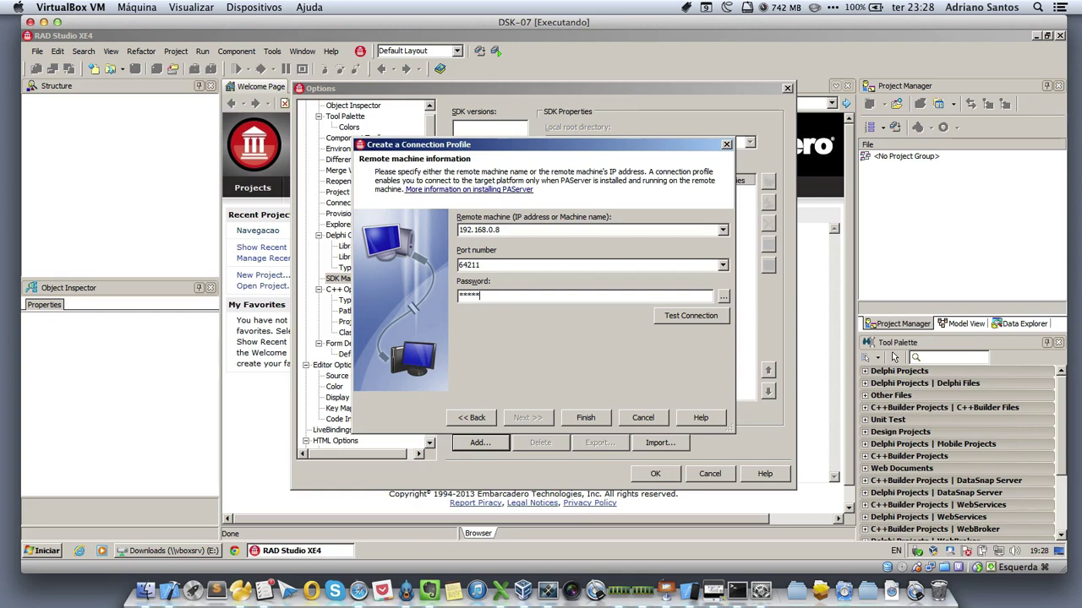
Step: Test the connection to the remote machine and finish creating the connection profile
{"action": "left_click", "coordinate": [665, 324]}
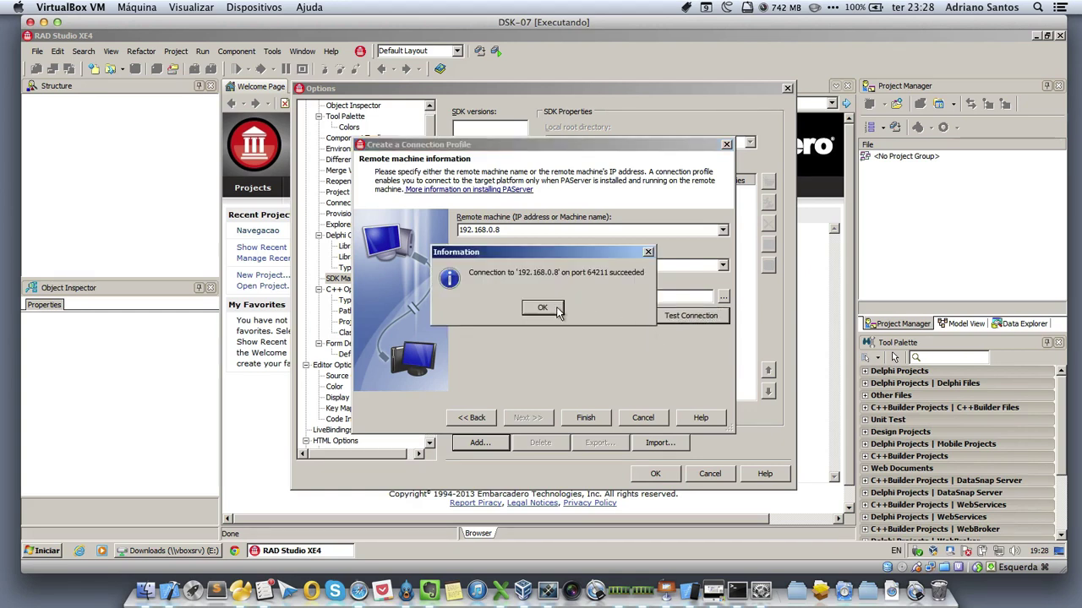
{"action": "left_click", "coordinate": [553, 311]}
{"action": "left_click", "coordinate": [592, 417]}
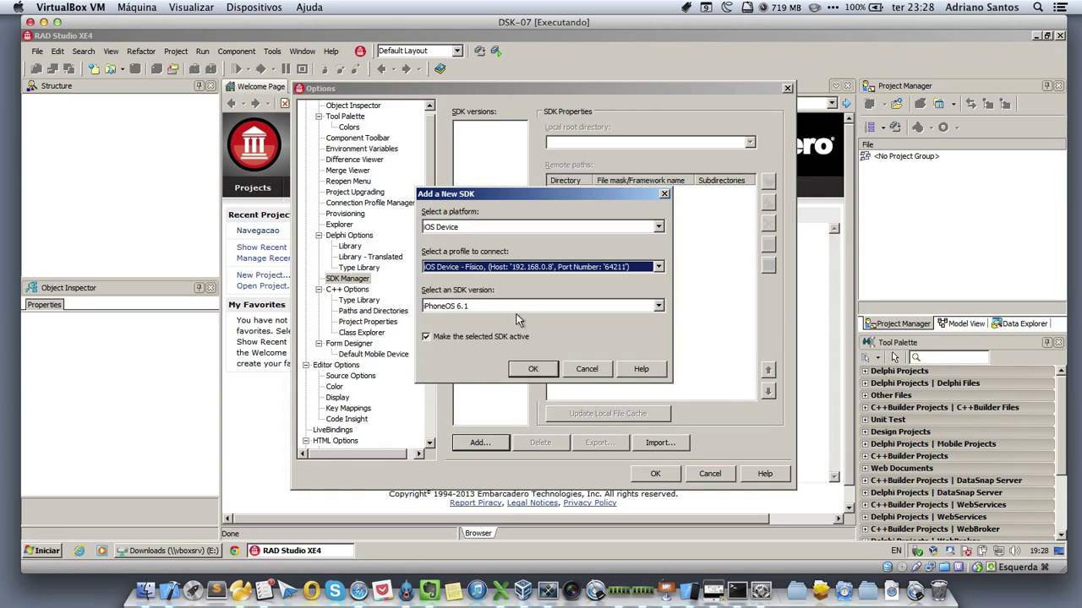
Step: Add the iPhoneOS 6.1 SDK for iOS Device through the physical device's connection profile, and dismiss the file cache update
{"action": "left_click", "coordinate": [518, 306]}
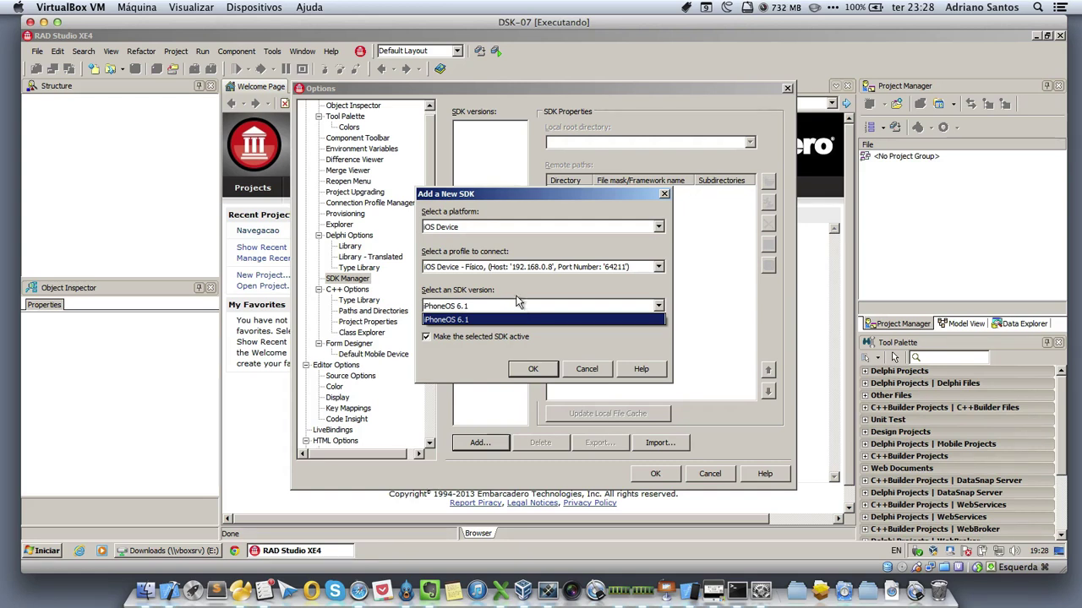
{"action": "left_click", "coordinate": [467, 394]}
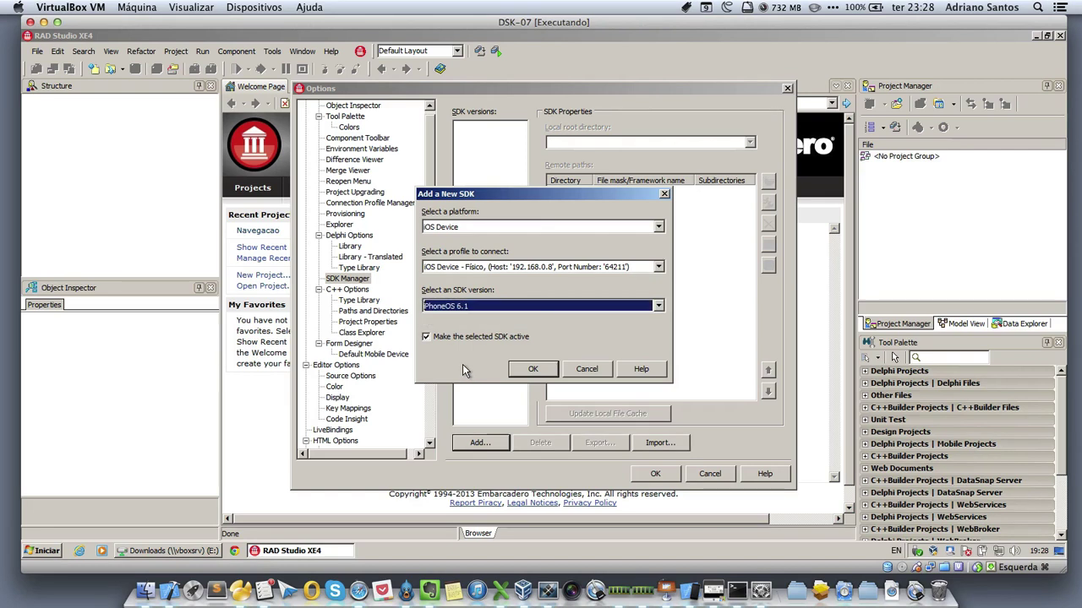
{"action": "left_click", "coordinate": [533, 371]}
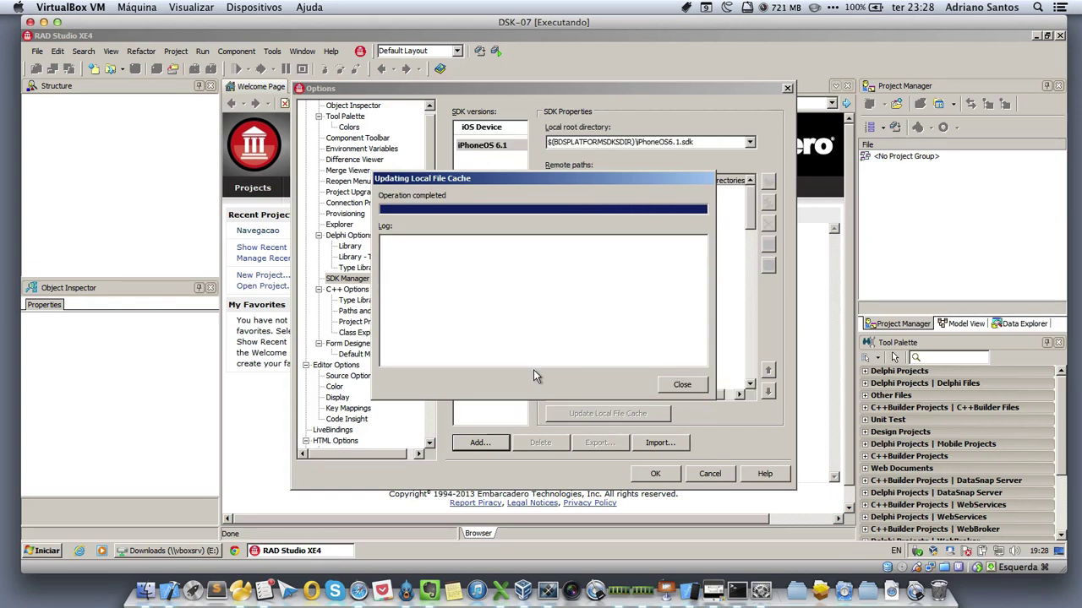
{"action": "left_click", "coordinate": [685, 386]}
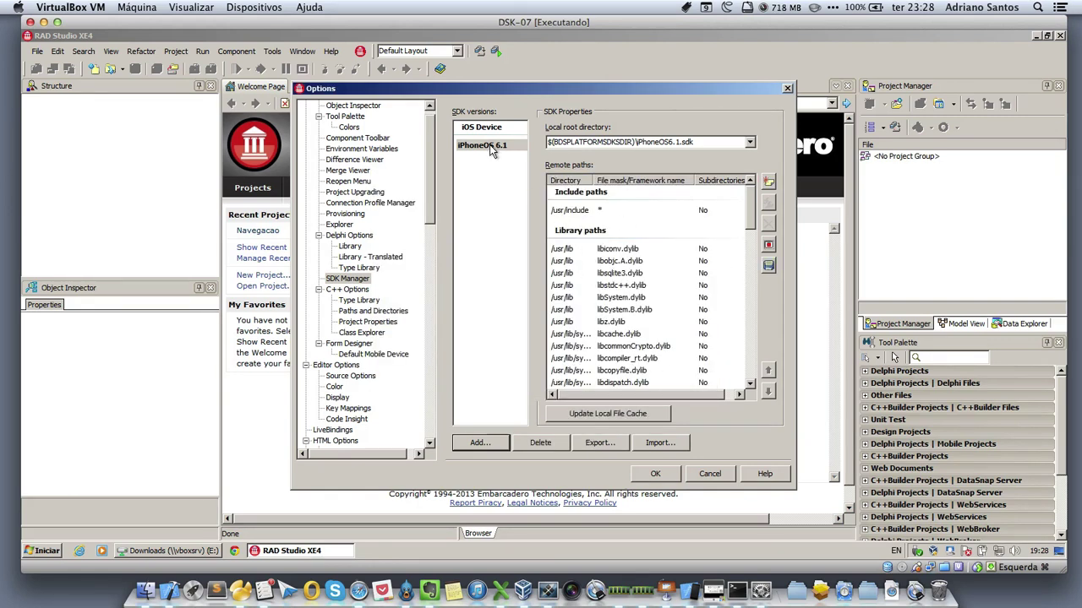
Step: Review the iPhoneOS 6.1 SDK's remote paths and the list of connection profiles, and accept the options
{"action": "left_click_drag", "start_coordinate": [755, 203], "coordinate": [754, 355]}
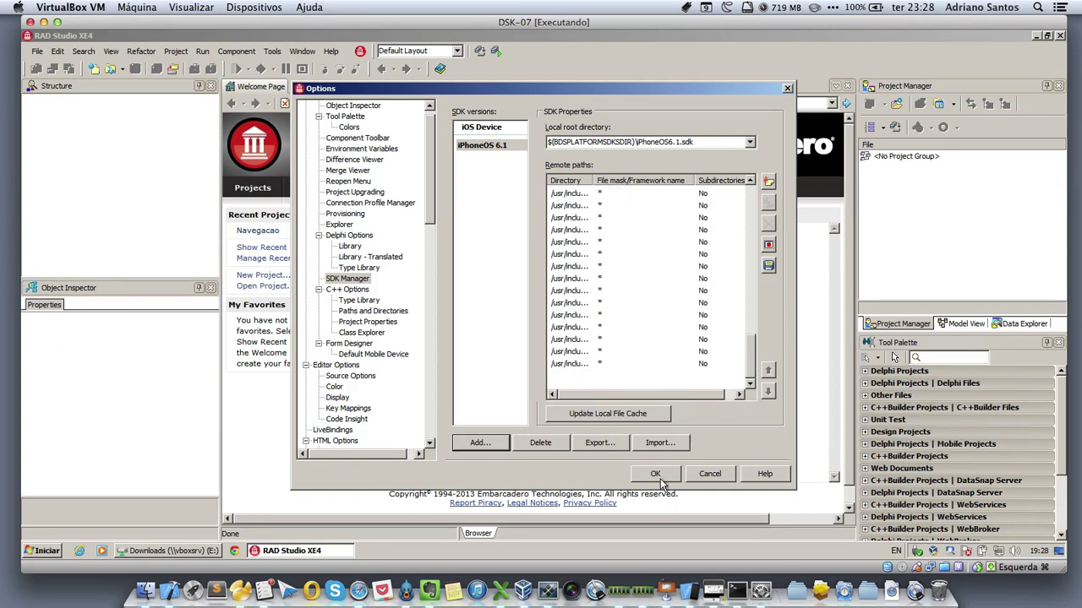
{"action": "left_click", "coordinate": [372, 204]}
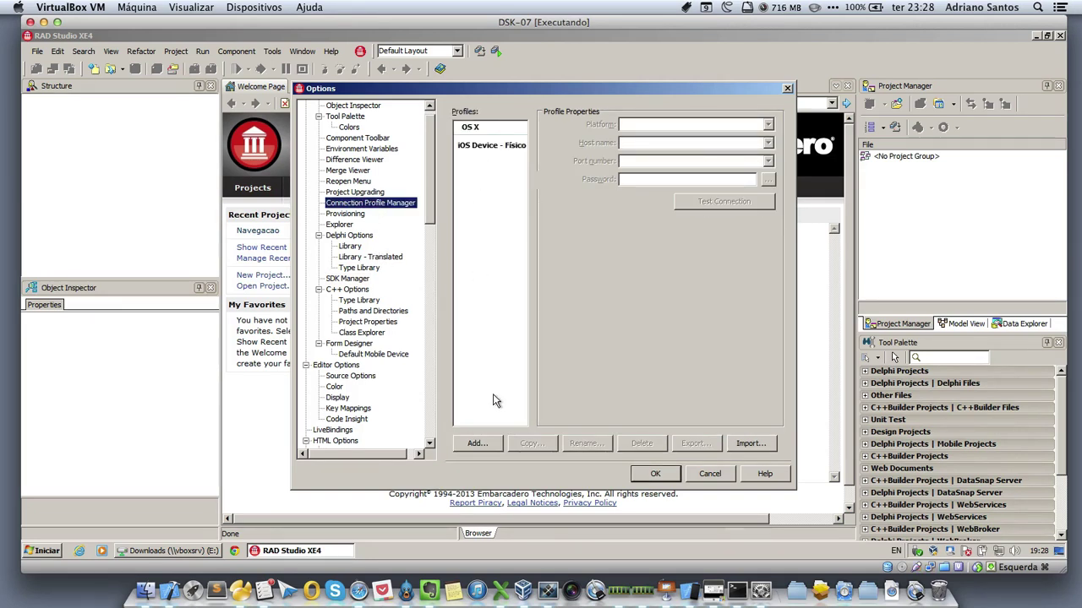
{"action": "left_click", "coordinate": [669, 475]}
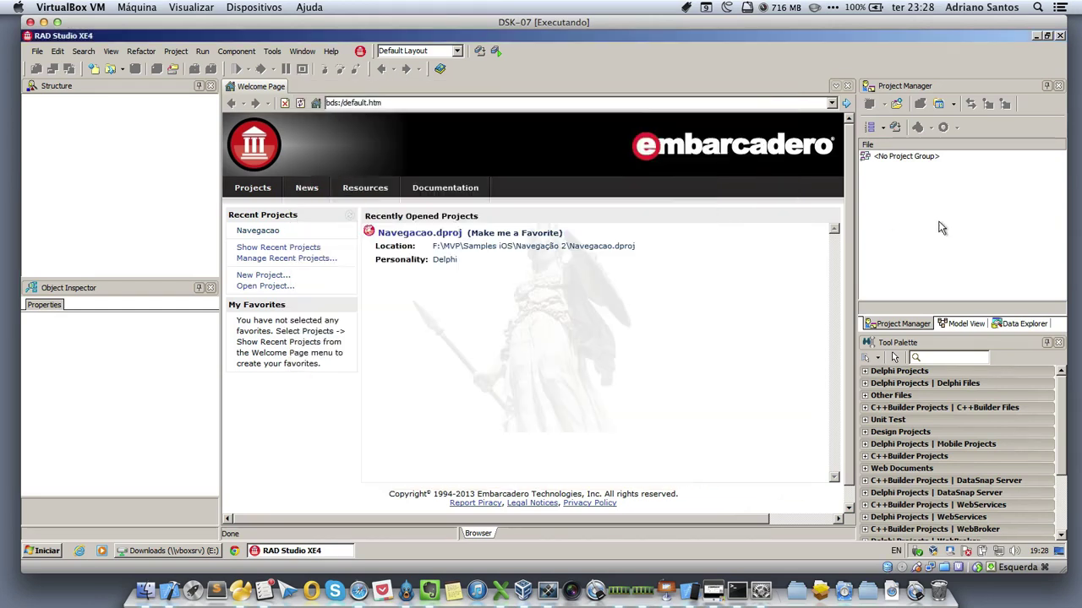
Step: Open the recent Navegacao.dproj project and expand its target platforms down to the iOS Simulator devices
{"action": "left_click", "coordinate": [428, 234]}
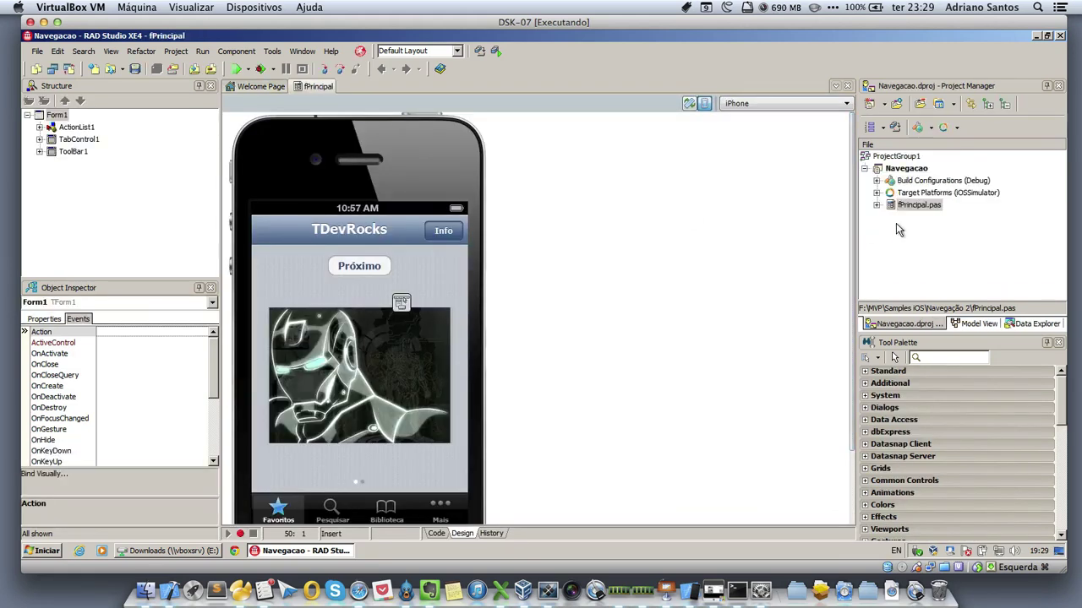
{"action": "left_click", "coordinate": [877, 193]}
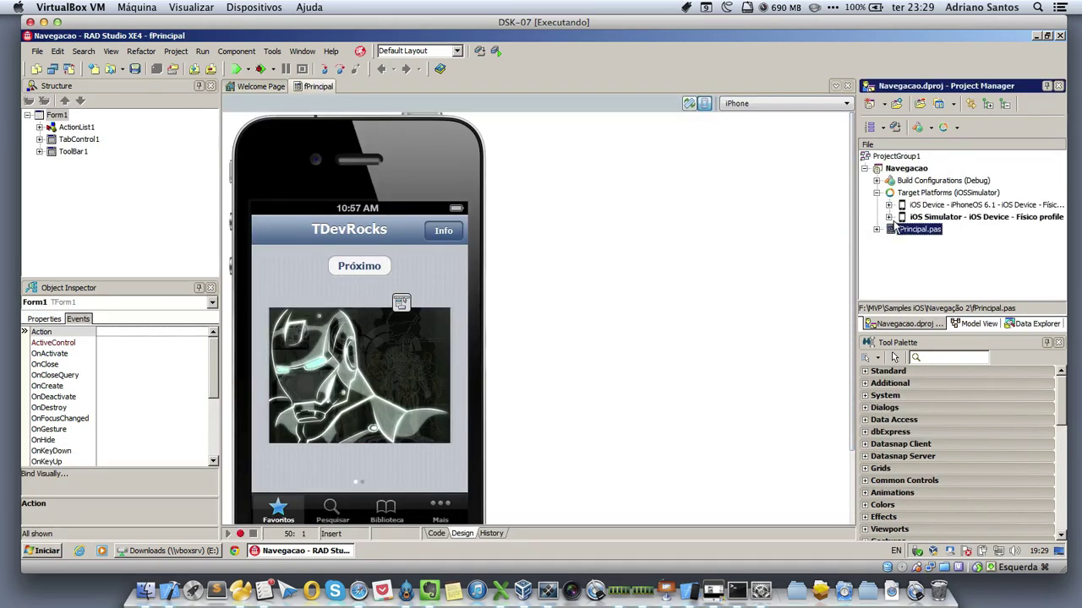
{"action": "left_click", "coordinate": [889, 218]}
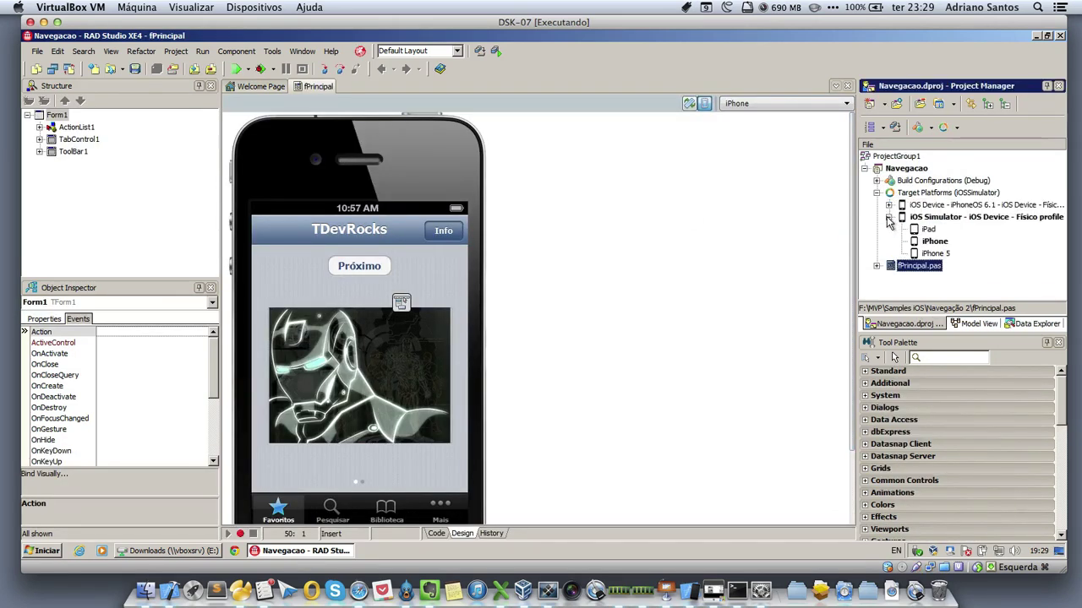
{"action": "right_click", "coordinate": [936, 220]}
{"action": "left_click", "coordinate": [982, 261]}
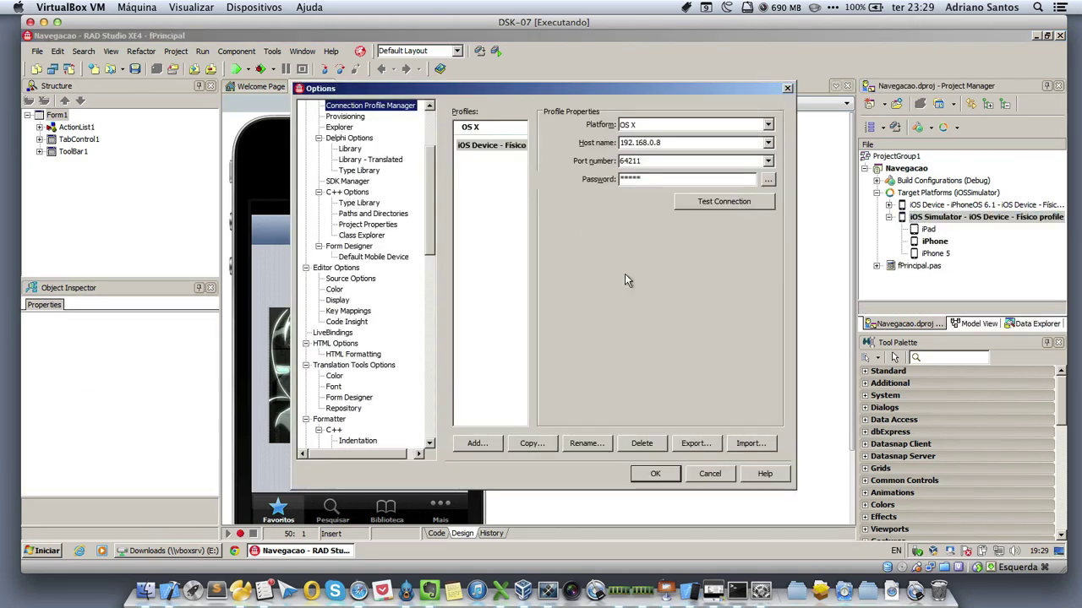
{"action": "left_click", "coordinate": [710, 474]}
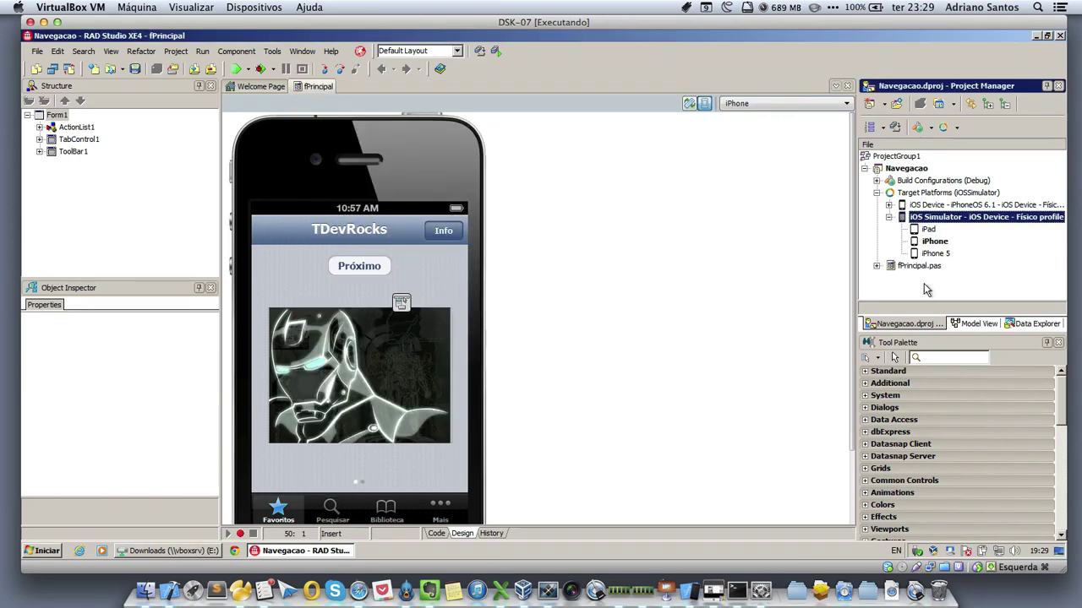
{"action": "right_click", "coordinate": [933, 222]}
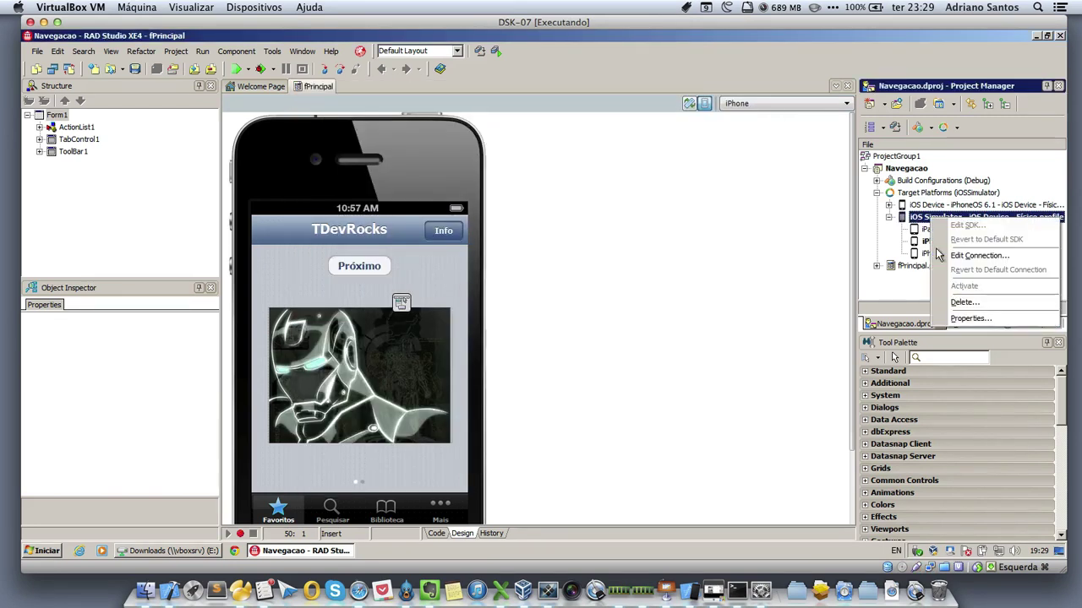
{"action": "left_click", "coordinate": [980, 323]}
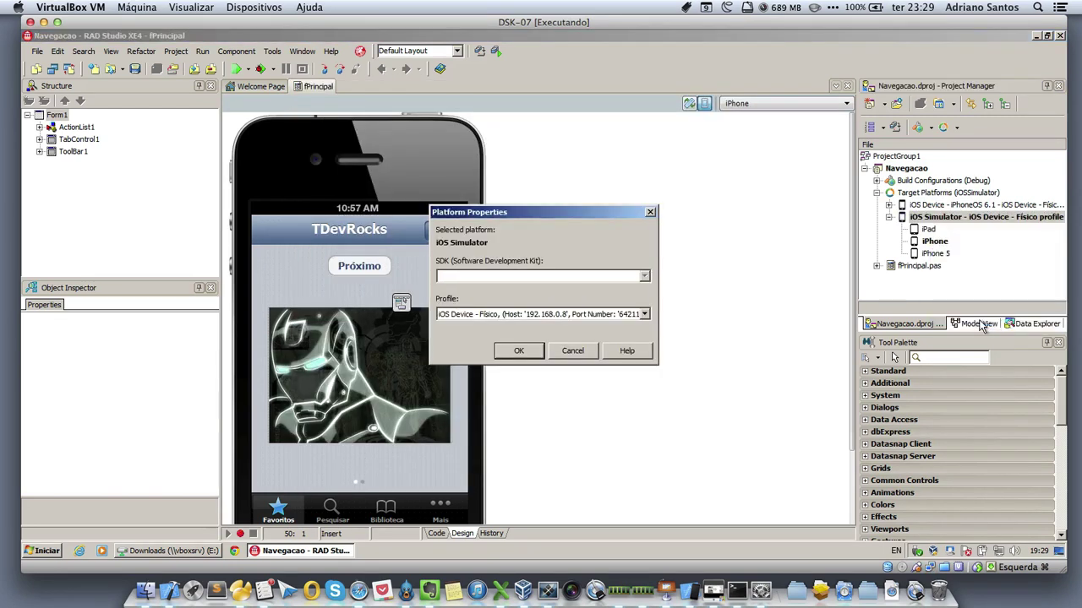
{"action": "left_click", "coordinate": [528, 317]}
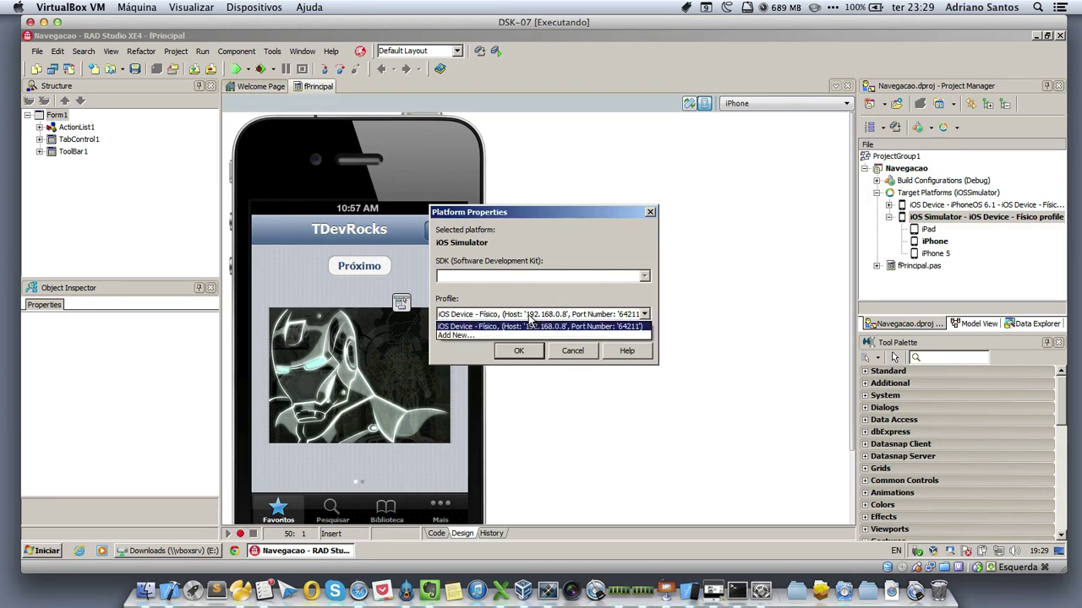
{"action": "left_click", "coordinate": [469, 345]}
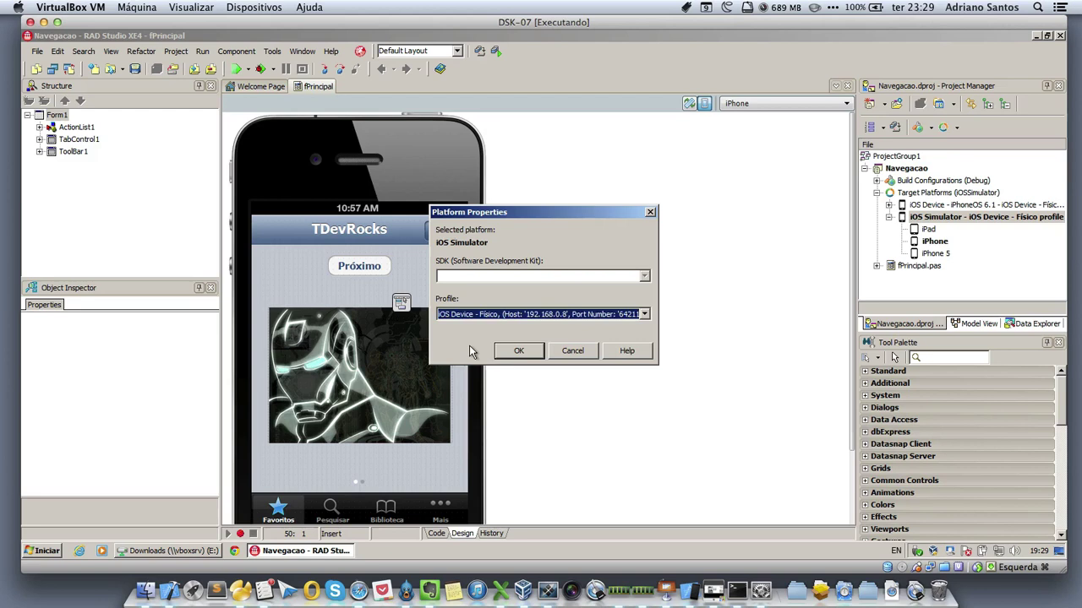
{"action": "left_click", "coordinate": [572, 351]}
Step: Start a new connection profile named iOS Simulador from the iOS Simulator platform's properties, set as default for the platform
{"action": "right_click", "coordinate": [918, 219]}
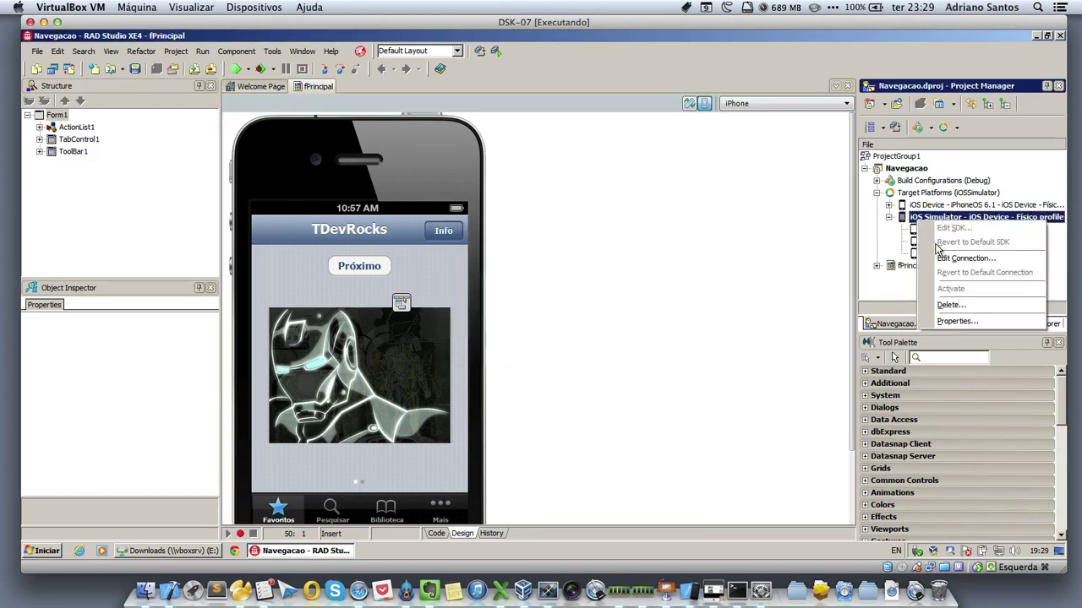
{"action": "left_click", "coordinate": [961, 321]}
{"action": "left_click", "coordinate": [549, 313]}
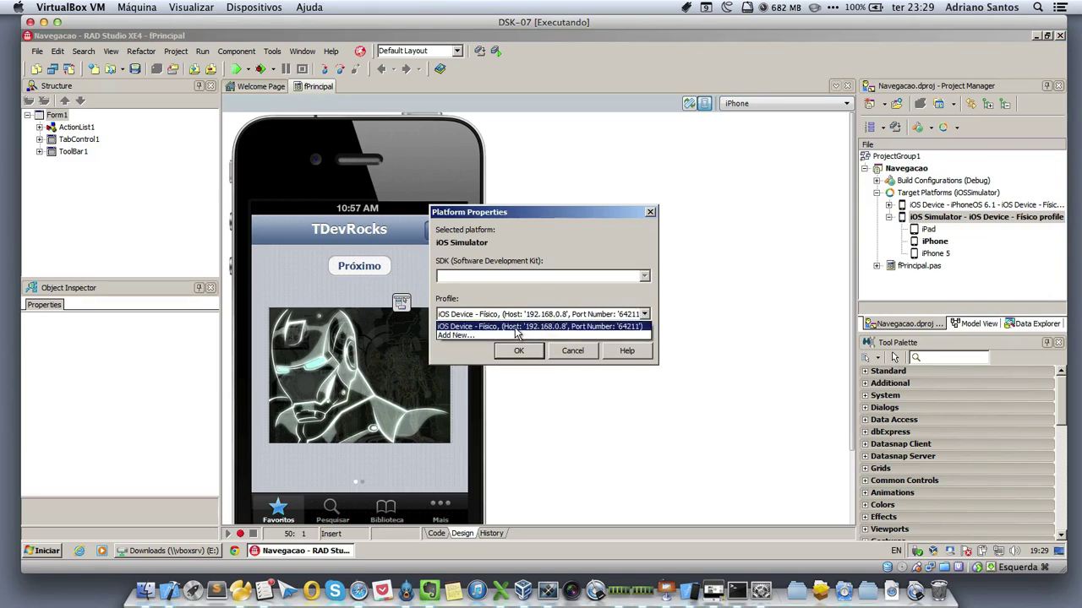
{"action": "left_click", "coordinate": [551, 342]}
{"action": "type", "text": "iOS S"}
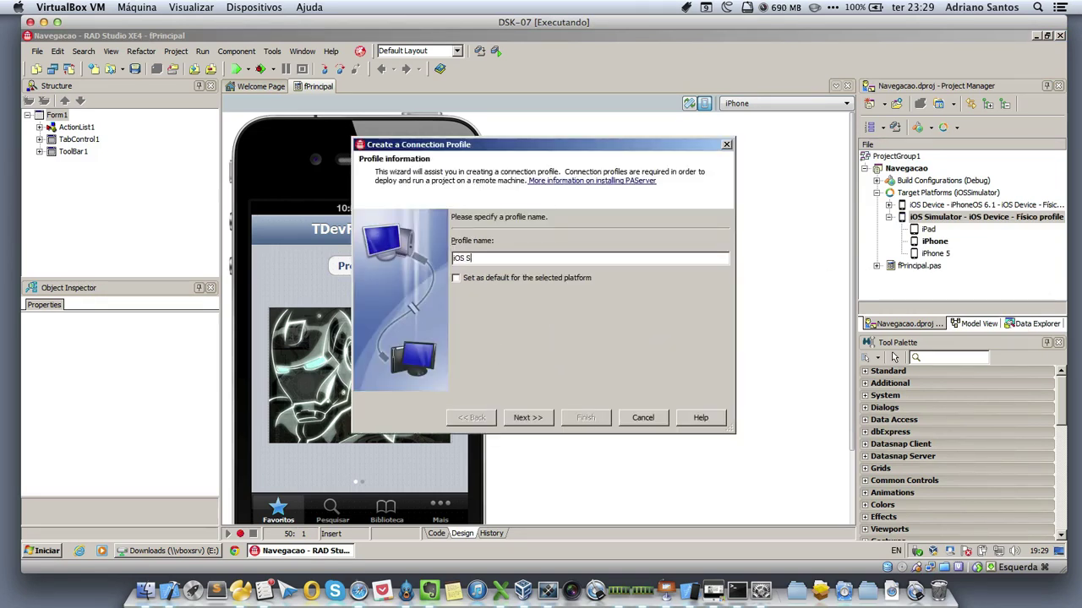
{"action": "type", "text": "imulador"}
{"action": "left_click", "coordinate": [521, 279]}
{"action": "left_click", "coordinate": [536, 419]}
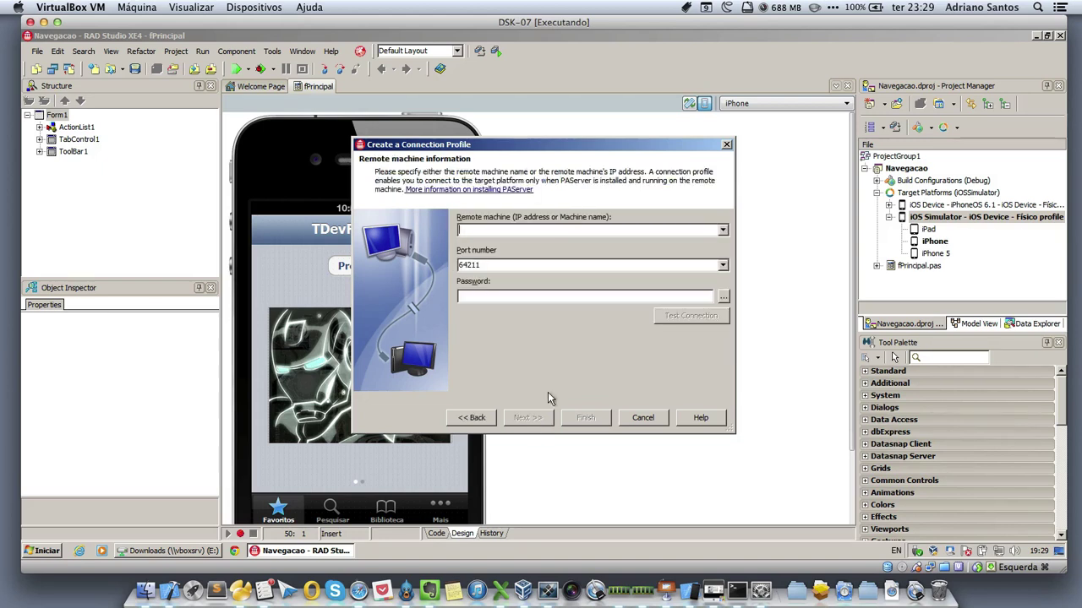
Step: Set the iOS Simulador profile's remote machine to 192.168.0.8 and enter the PAServer connection password
{"action": "type", "text": "192.168.0.8"}
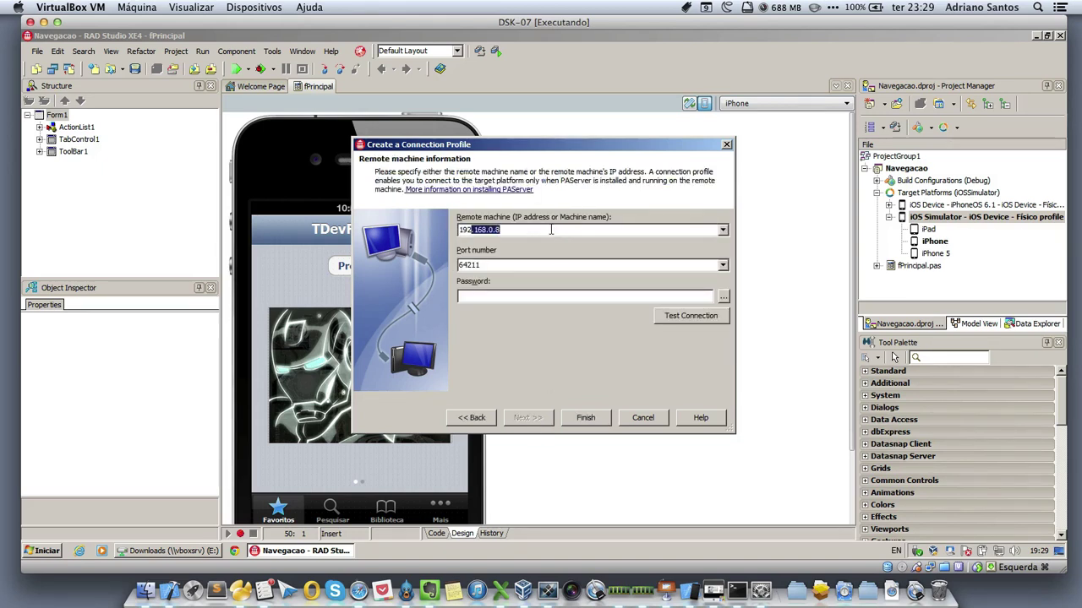
{"action": "key", "text": "Tab"}
{"action": "key", "text": "Tab"}
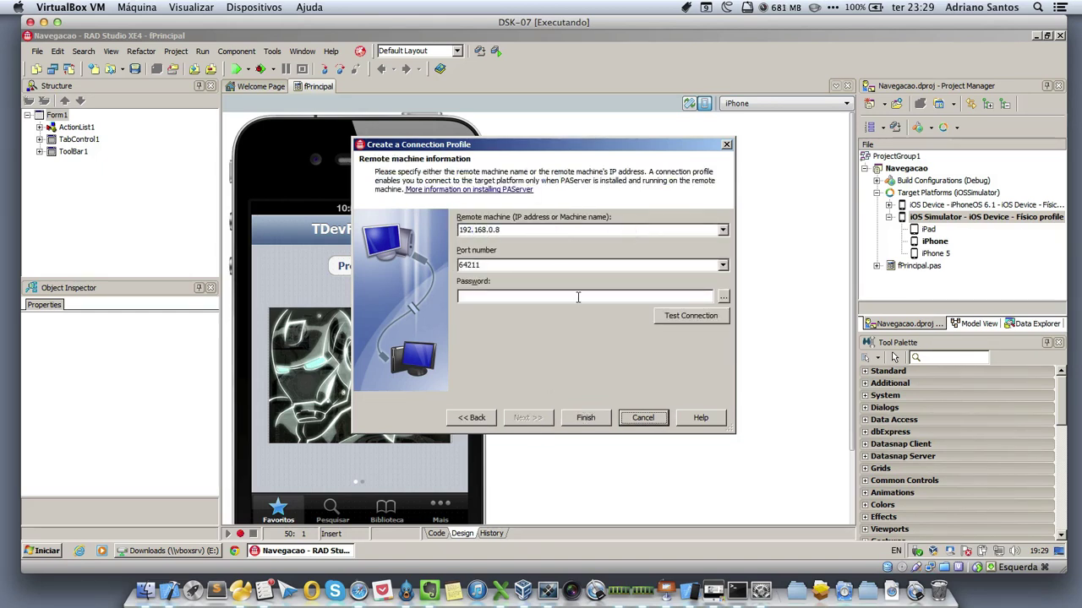
{"action": "left_click", "coordinate": [578, 296]}
{"action": "type", "text": "****"}
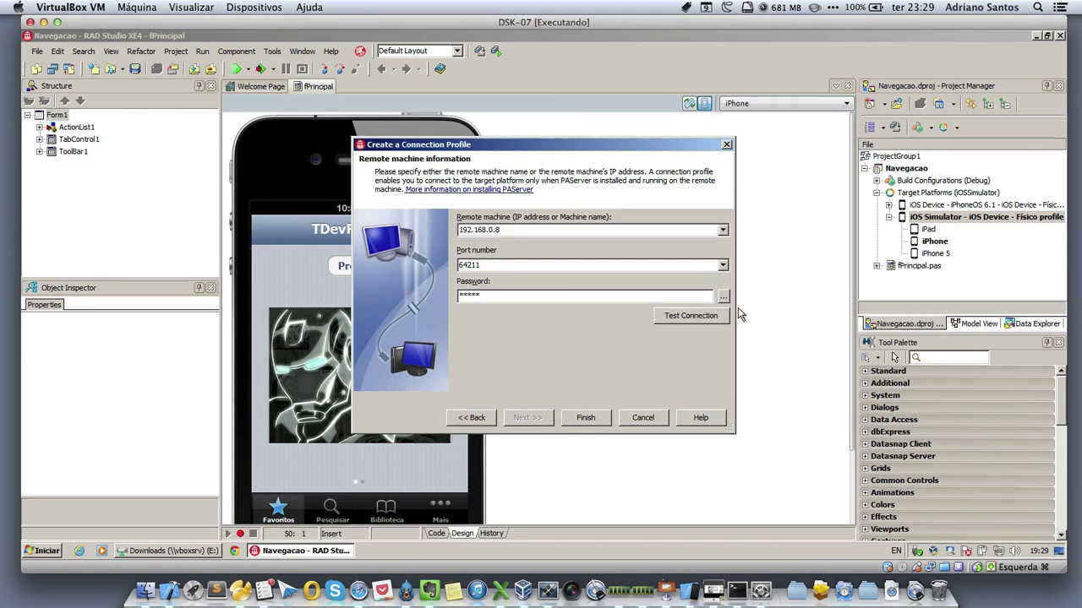
Step: Test the connection, finish the iOS Simulador profile and apply it to the iOS Simulator platform
{"action": "left_click", "coordinate": [716, 315]}
{"action": "left_click", "coordinate": [542, 307]}
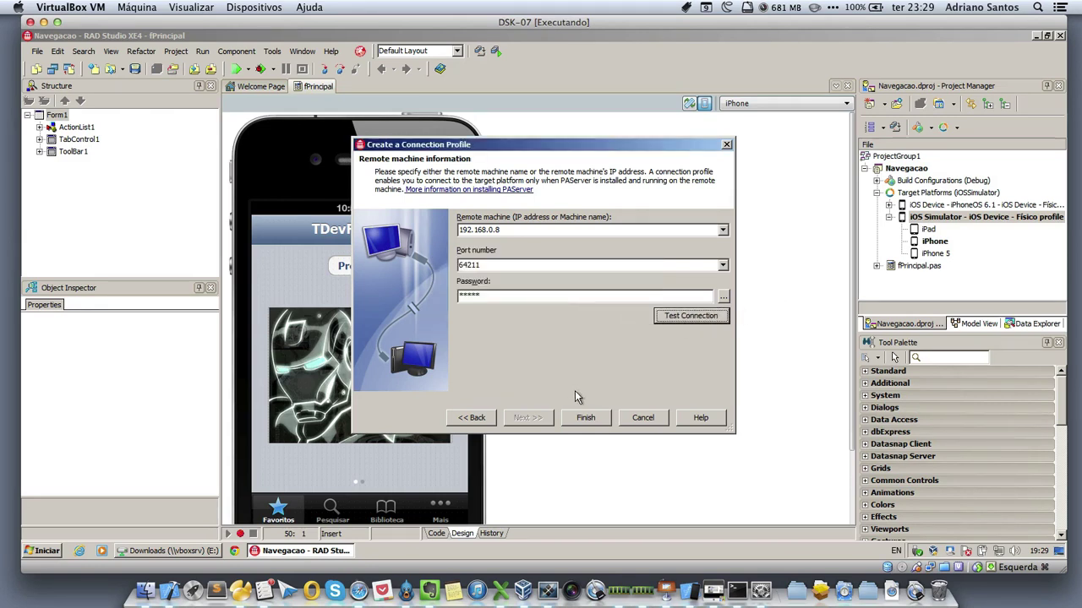
{"action": "left_click", "coordinate": [587, 419]}
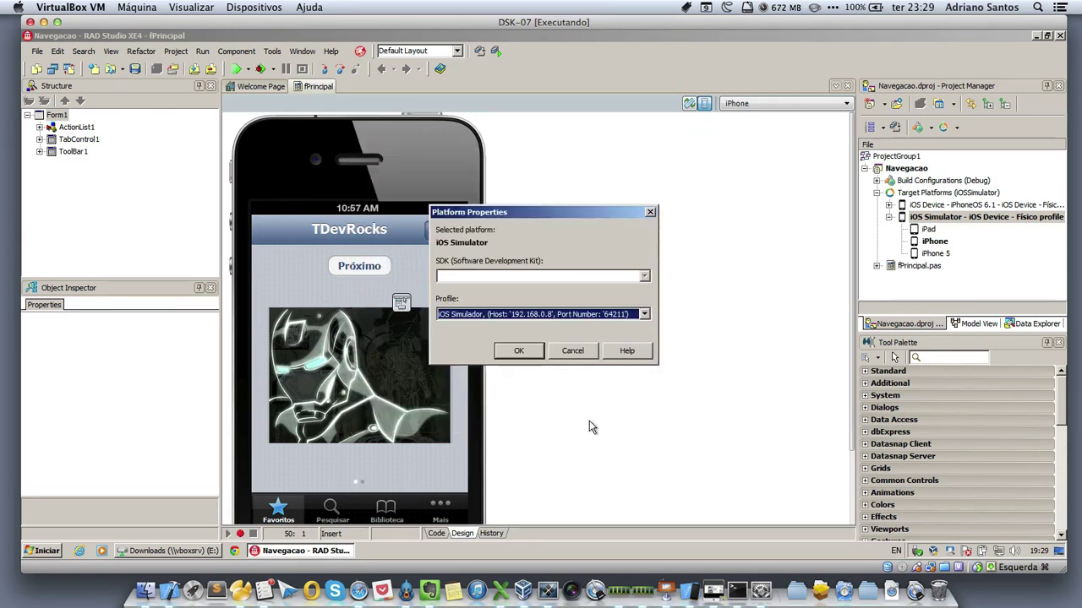
{"action": "left_click", "coordinate": [520, 351]}
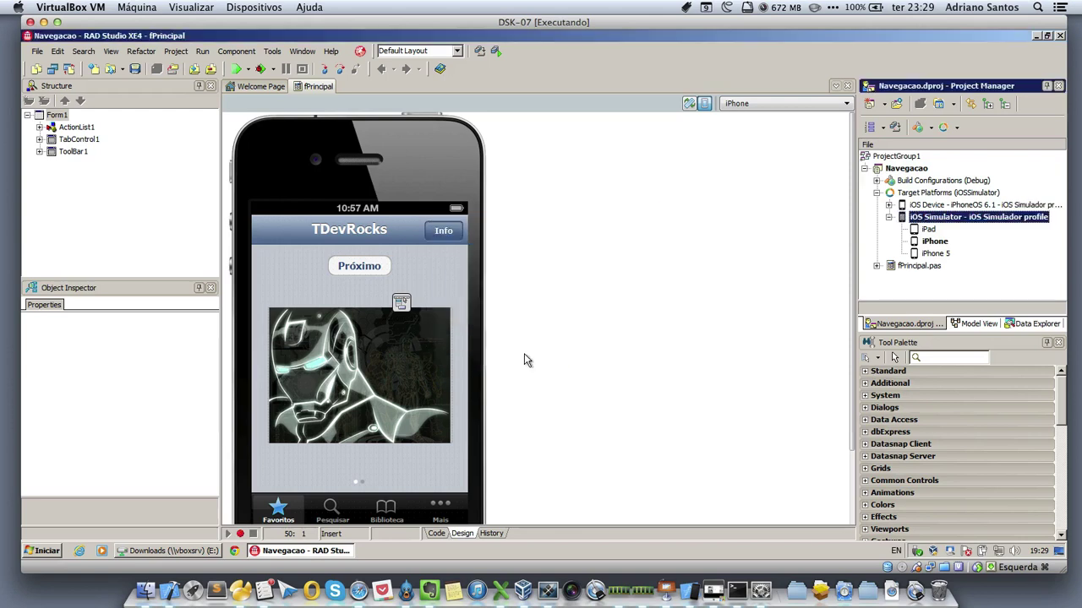
Step: Examine the build types under the iOS Device target and the devices under the iOS Simulator target
{"action": "left_click", "coordinate": [888, 205]}
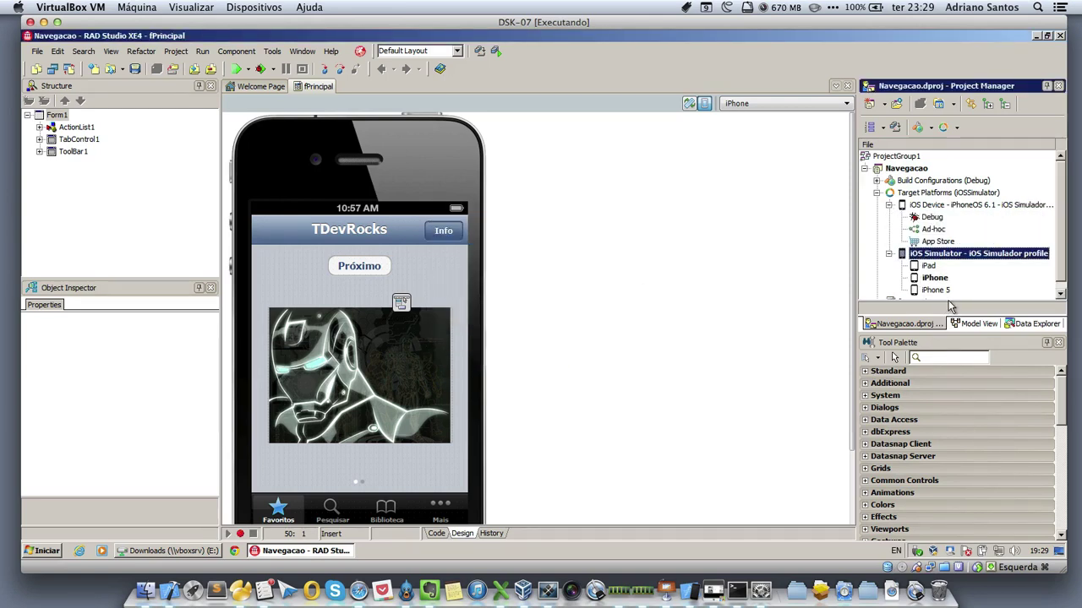
{"action": "left_click", "coordinate": [943, 207]}
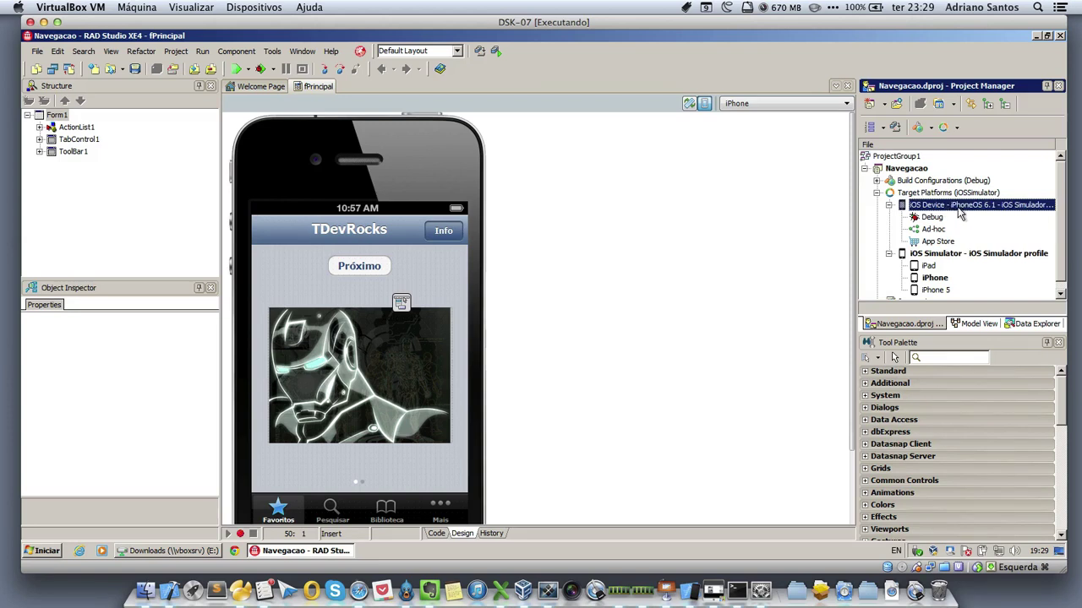
{"action": "left_click", "coordinate": [947, 257]}
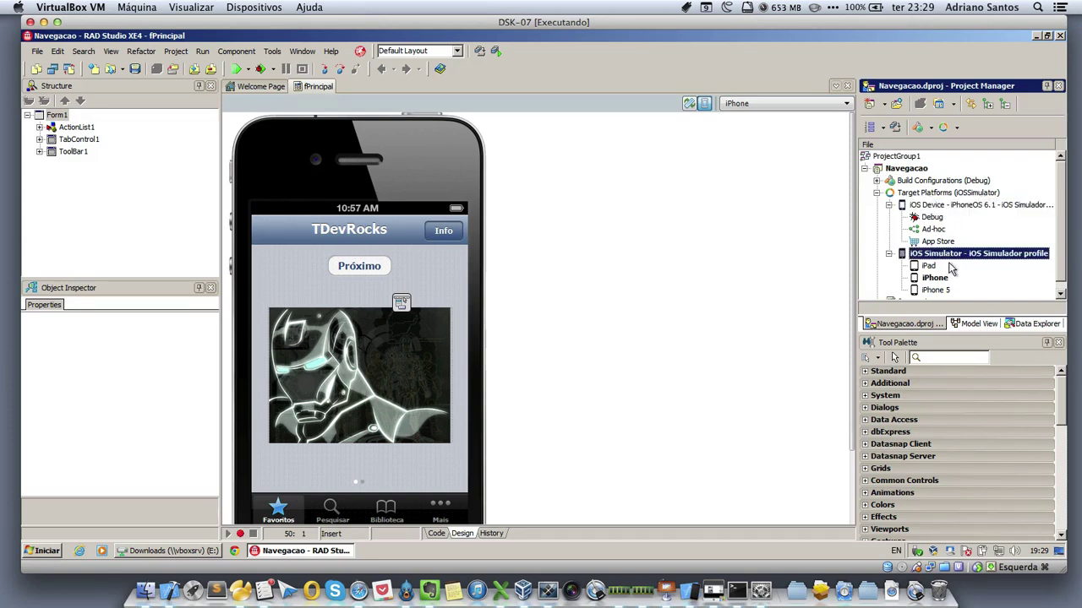
{"action": "scroll", "coordinate": [951, 268], "scroll_direction": "down", "scroll_amount": 1}
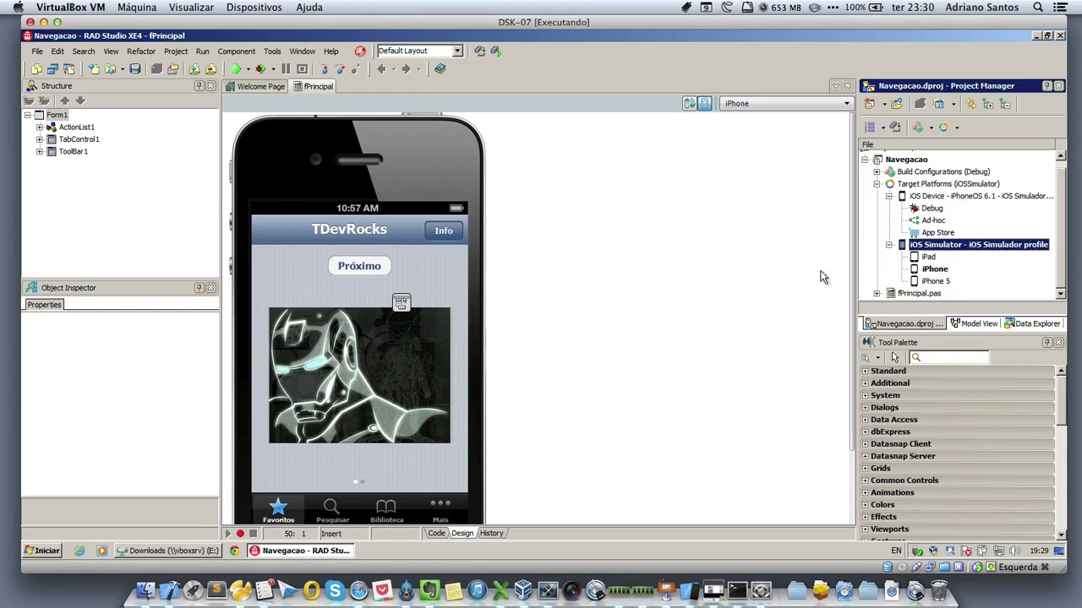
Step: Run the Navegacao project and bring the iOS Simulator window up beside the form, showing the app's Favoritos page
{"action": "left_click", "coordinate": [237, 68]}
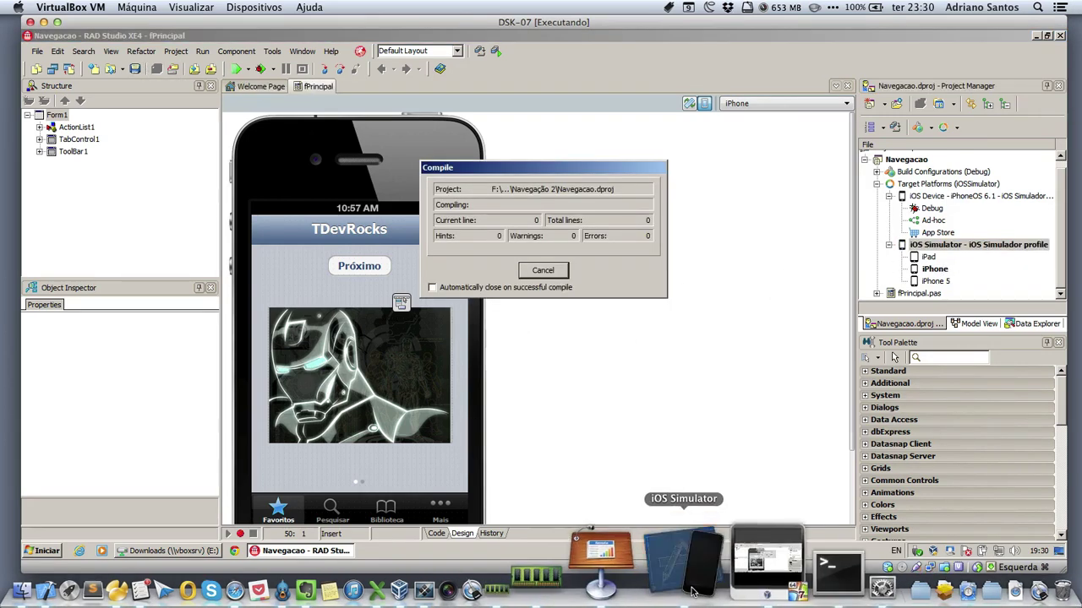
{"action": "left_click_drag", "start_coordinate": [574, 52], "coordinate": [953, 71]}
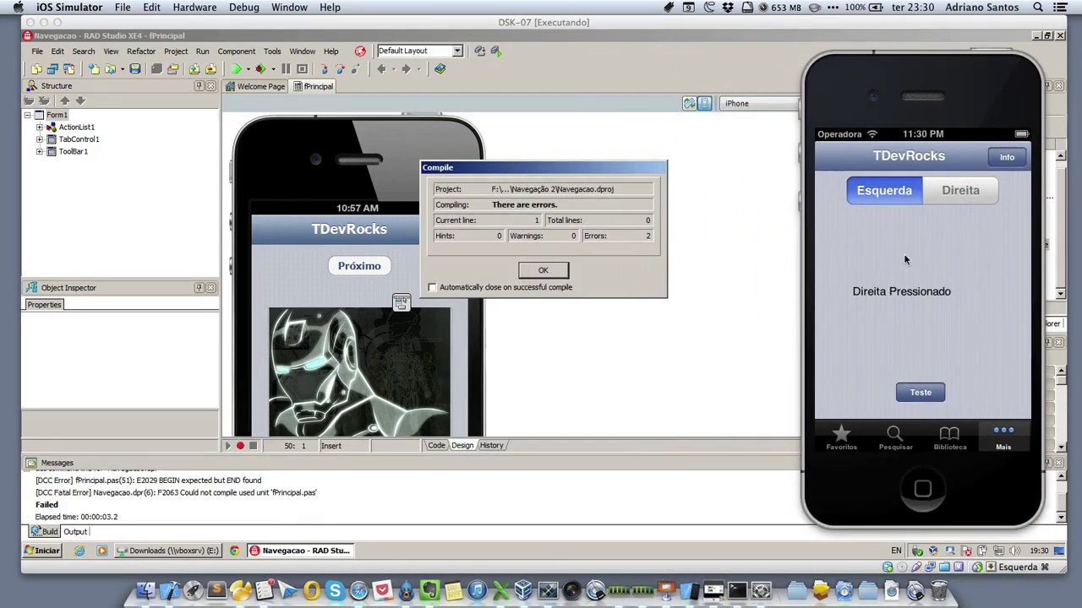
{"action": "left_click", "coordinate": [842, 438]}
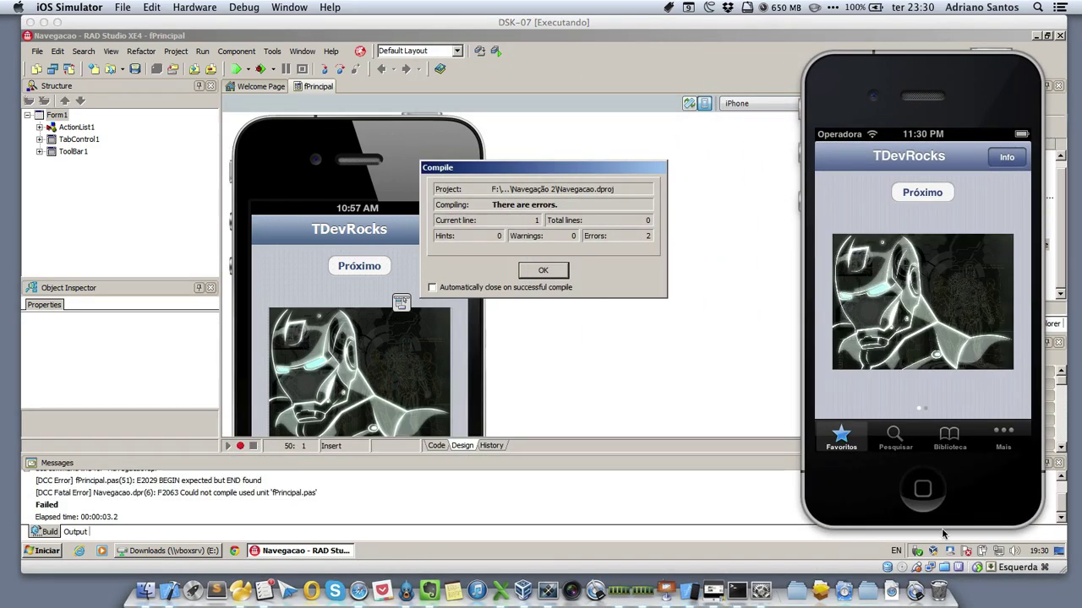
Step: Leave the running app in the iOS Simulator, remove all recent apps from its multitasking bar and return to the home screen
{"action": "left_click", "coordinate": [923, 490]}
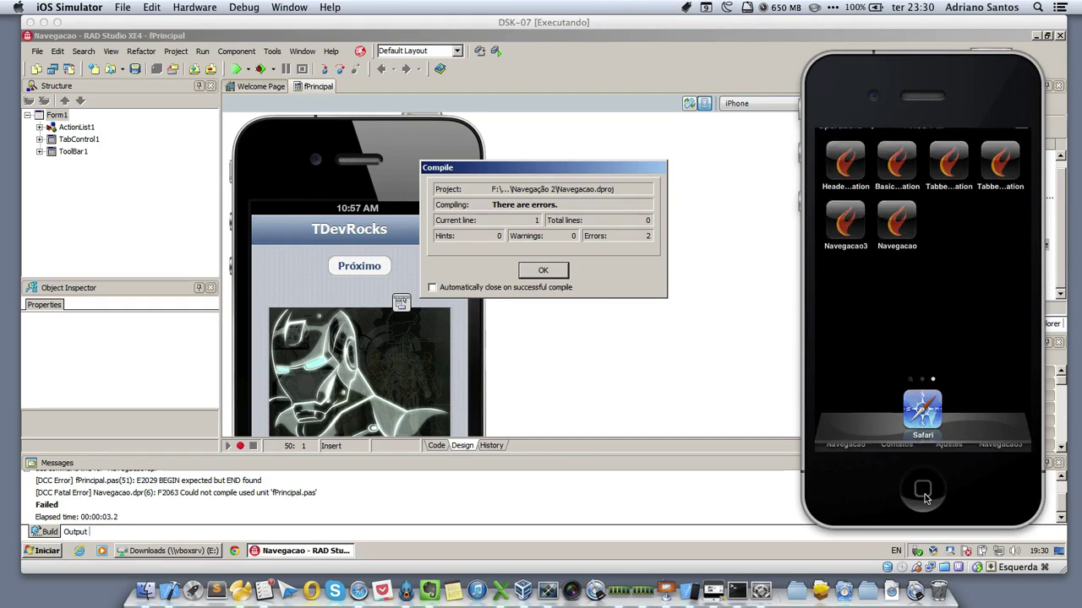
{"action": "double_click", "coordinate": [923, 490]}
{"action": "left_click", "coordinate": [841, 415]}
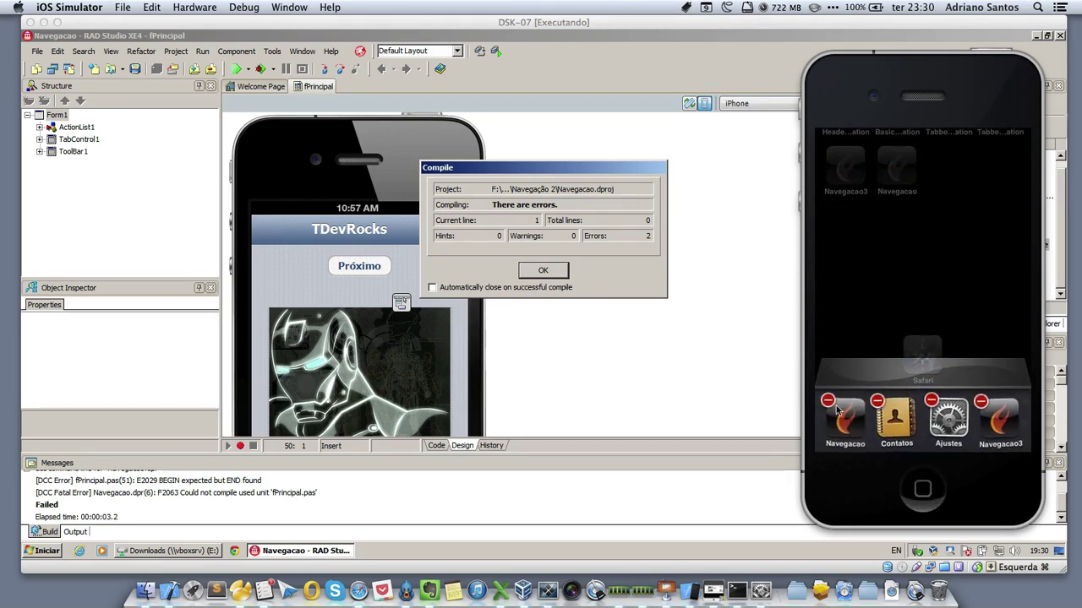
{"action": "left_click", "coordinate": [830, 404]}
{"action": "left_click", "coordinate": [830, 404]}
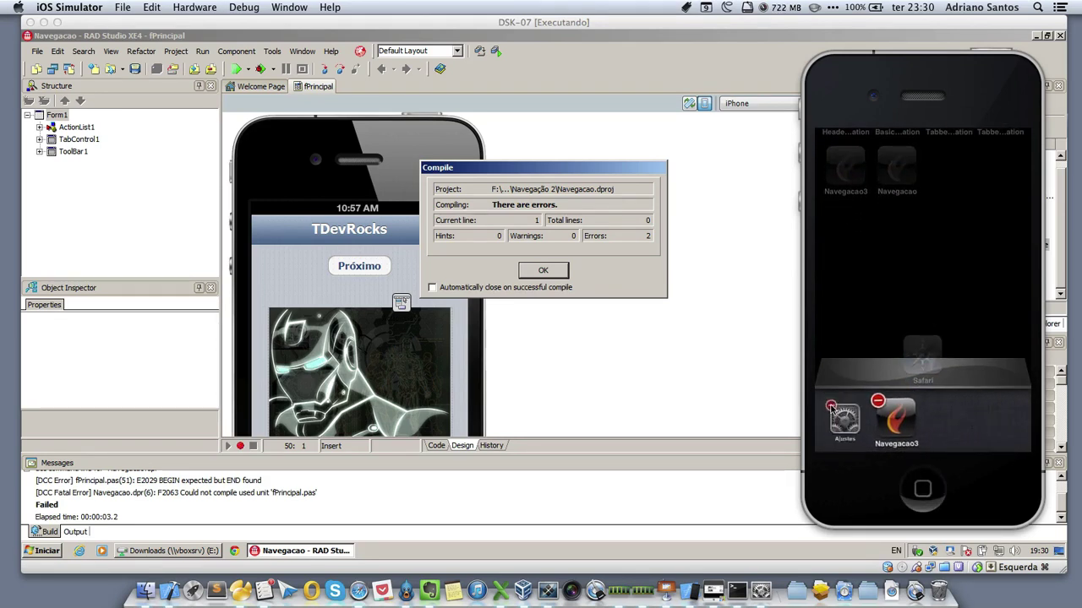
{"action": "left_click", "coordinate": [829, 404]}
{"action": "left_click", "coordinate": [830, 404]}
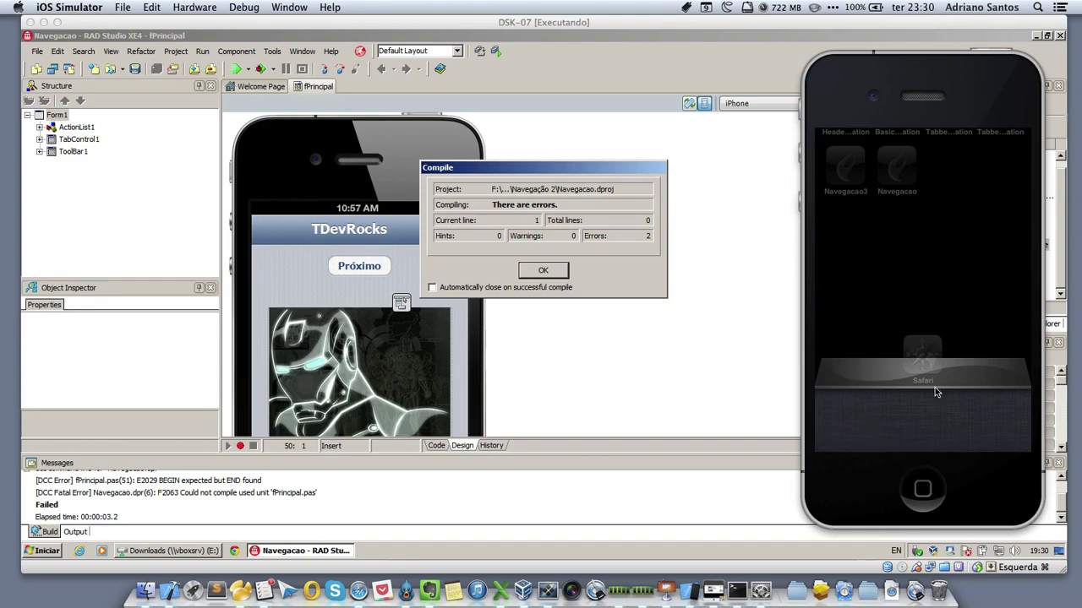
{"action": "left_click", "coordinate": [930, 498]}
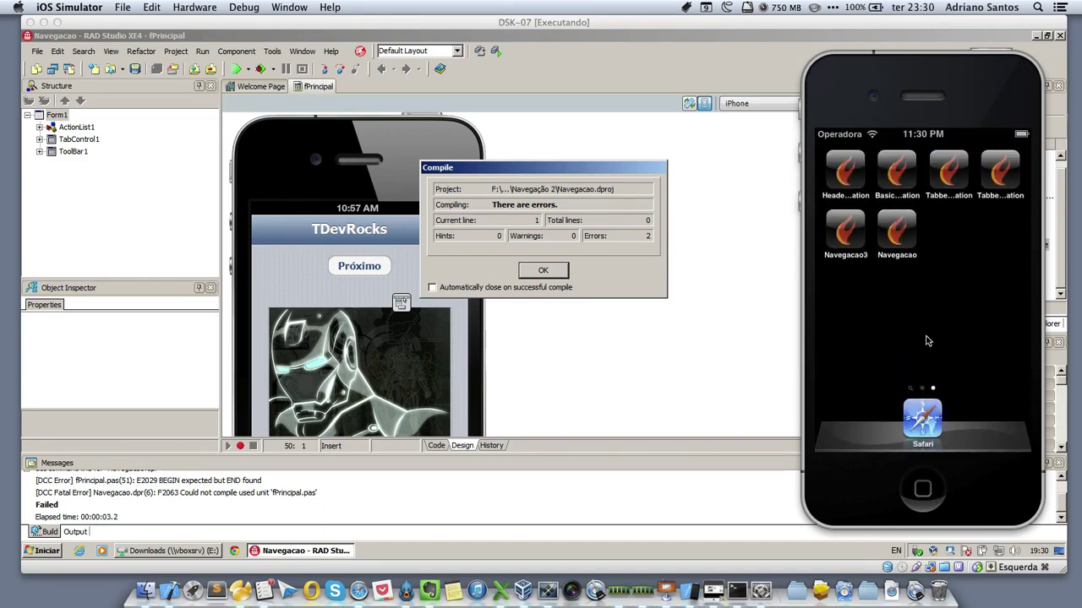
Step: Dismiss the compile errors, add the missing begin line to the TForm1.SpeedButton5Click procedure and save the fPrincipal unit
{"action": "left_click", "coordinate": [792, 318]}
{"action": "left_click", "coordinate": [543, 269]}
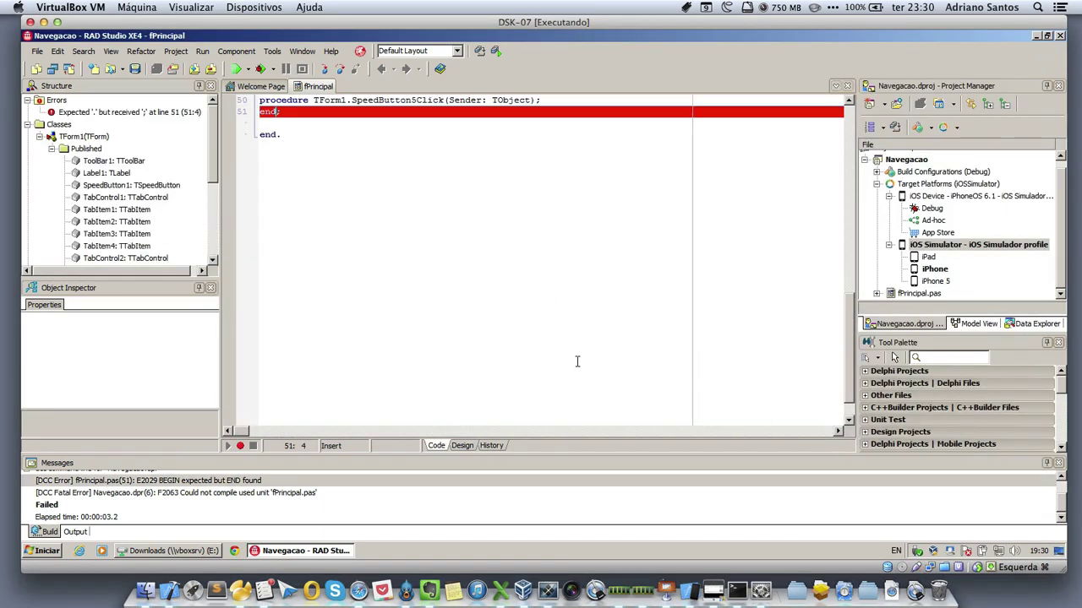
{"action": "left_click", "coordinate": [578, 134]}
{"action": "key", "text": "Up"}
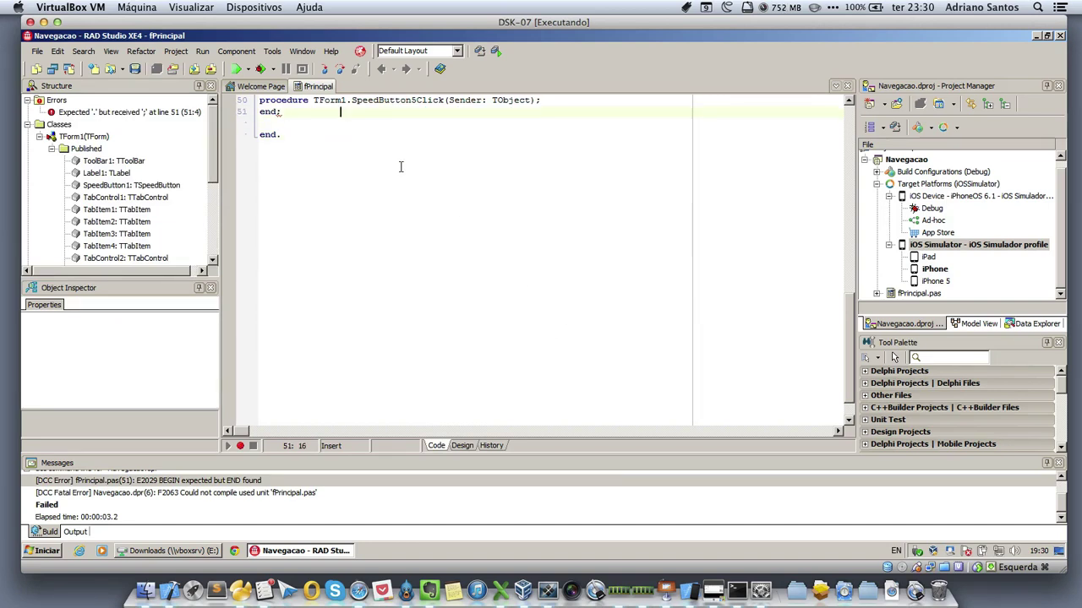
{"action": "scroll", "coordinate": [401, 167], "scroll_direction": "up", "scroll_amount": 3}
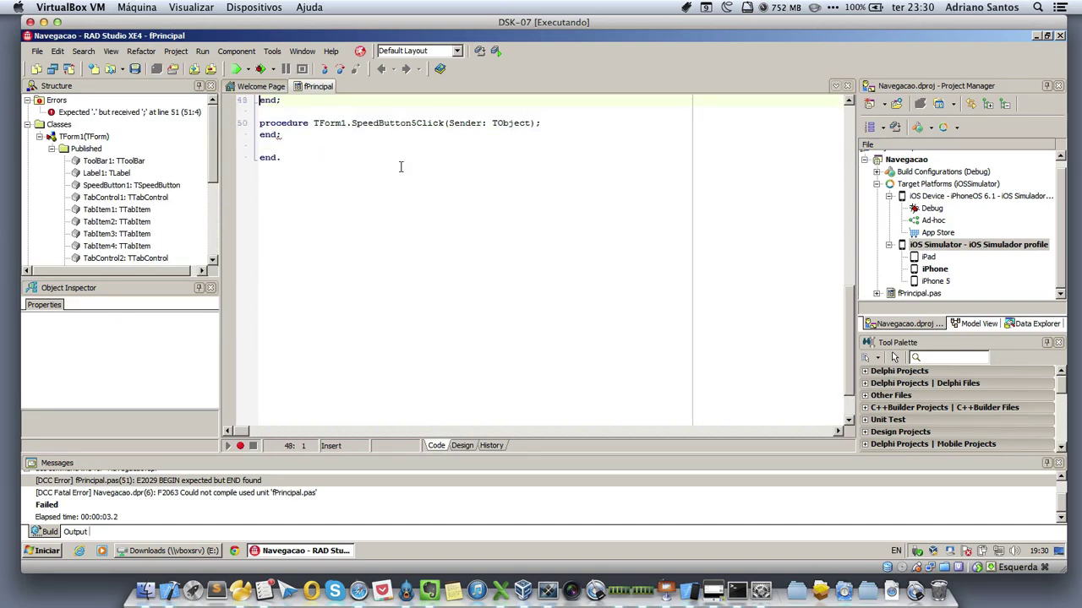
{"action": "key", "text": "Down"}
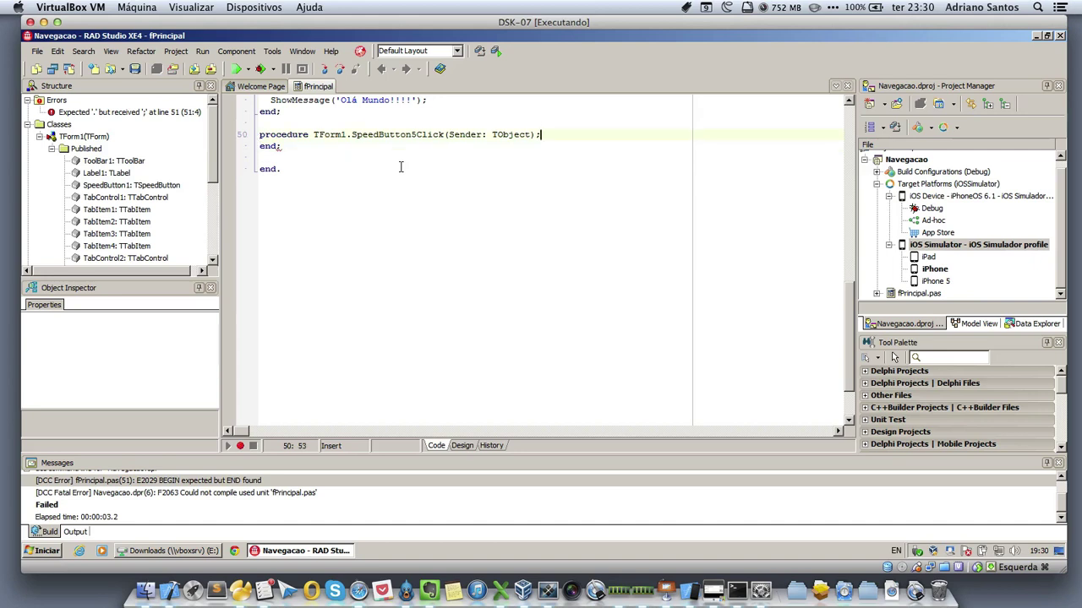
{"action": "key", "text": "Return"}
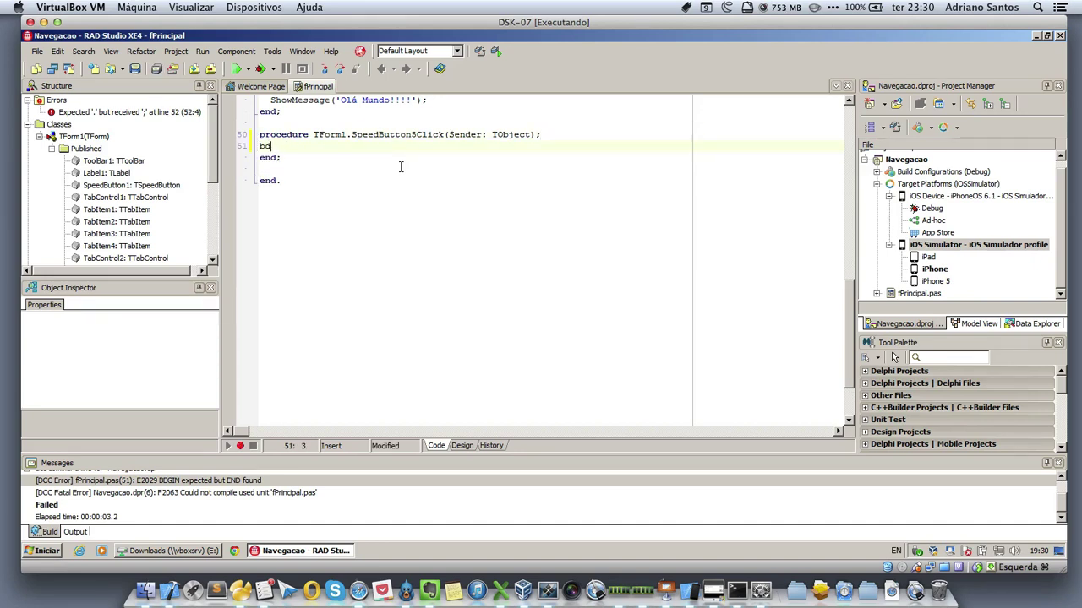
{"action": "key", "text": "ctrl+s"}
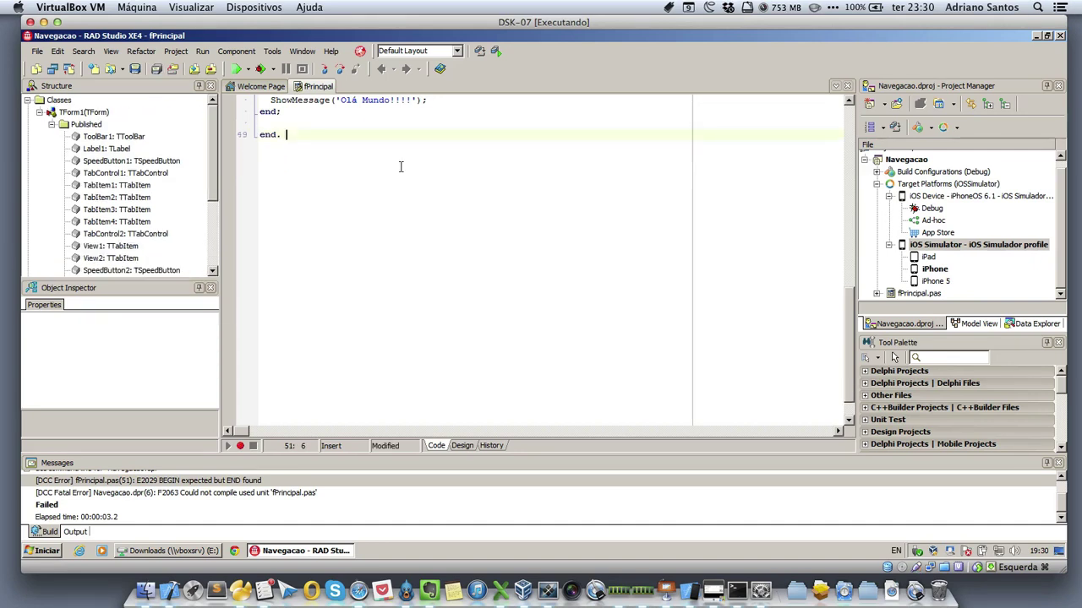
Step: Run the Navegacao project again with the iOS Simulator iPhone target
{"action": "scroll", "coordinate": [400, 167], "scroll_direction": "up", "scroll_amount": 3}
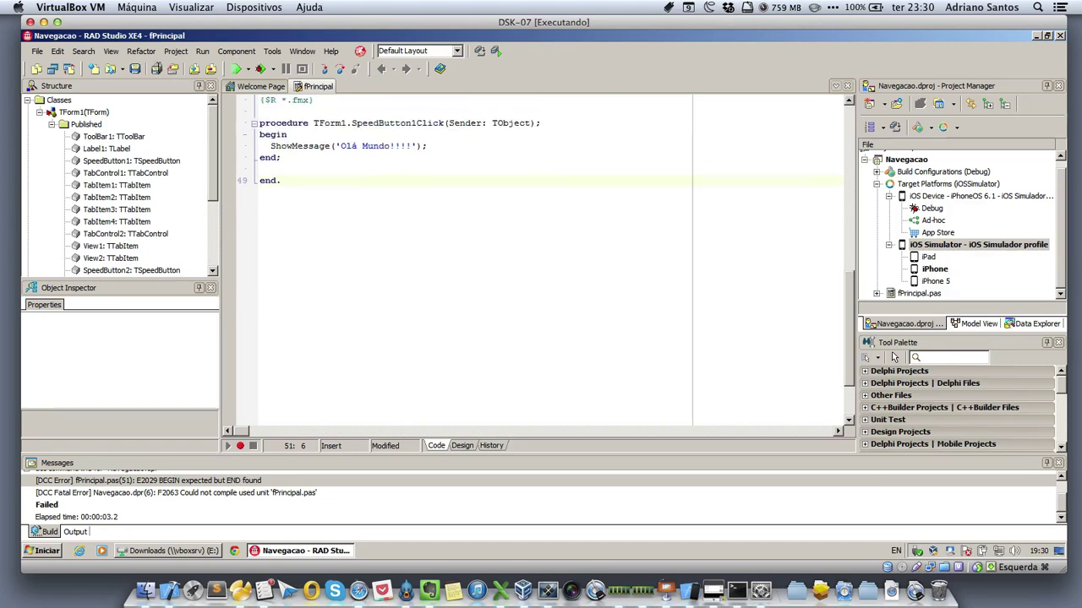
{"action": "left_click", "coordinate": [237, 68]}
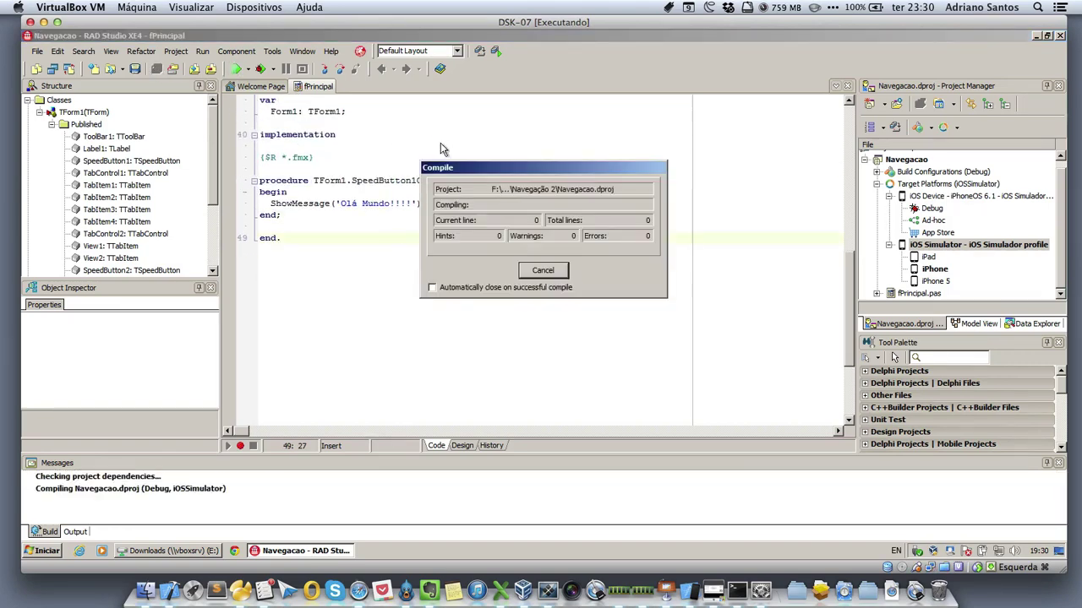